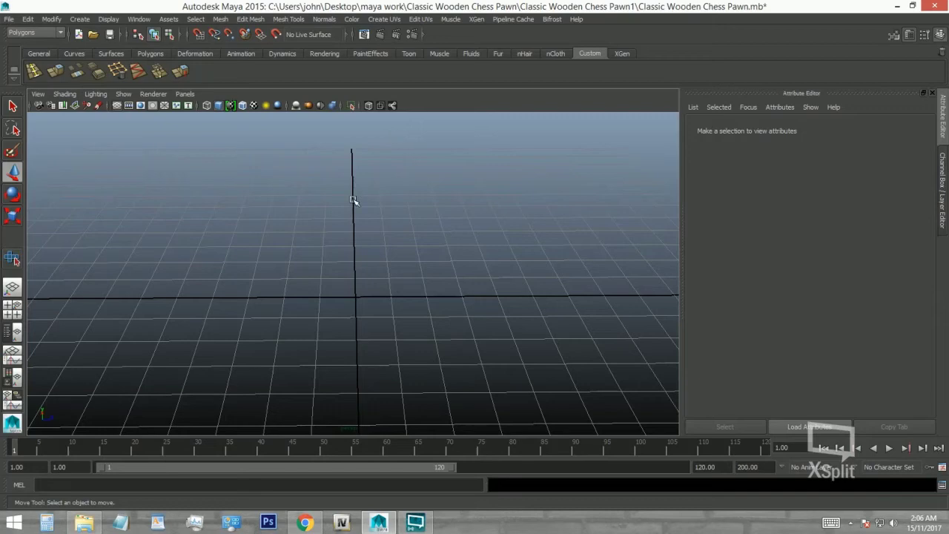
# - Create a polygon cylinder with radius 2.807, height 0.678, 12 axis and 0 cap subdivisions
pyautogui.click(149, 56)
pyautogui.click(82, 71)
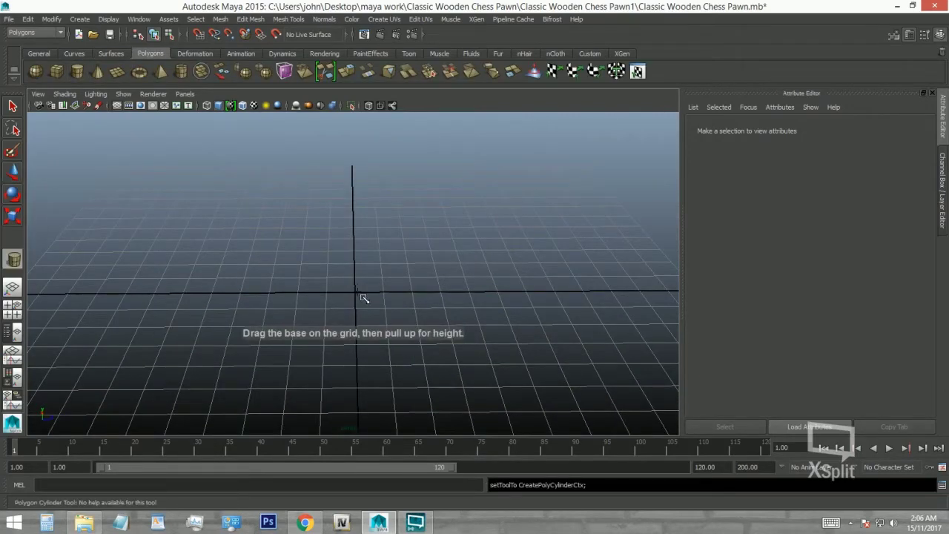
pyautogui.moveTo(388, 307)
pyautogui.mouseDown()
pyautogui.moveTo(430, 325)
pyautogui.moveTo(399, 276)
pyautogui.mouseUp()
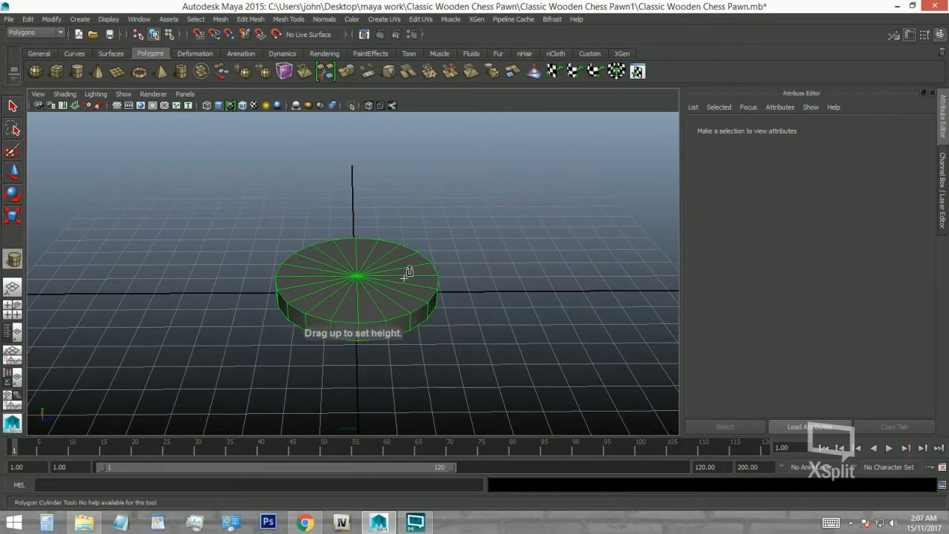
pyautogui.press('f')
pyautogui.press('w')
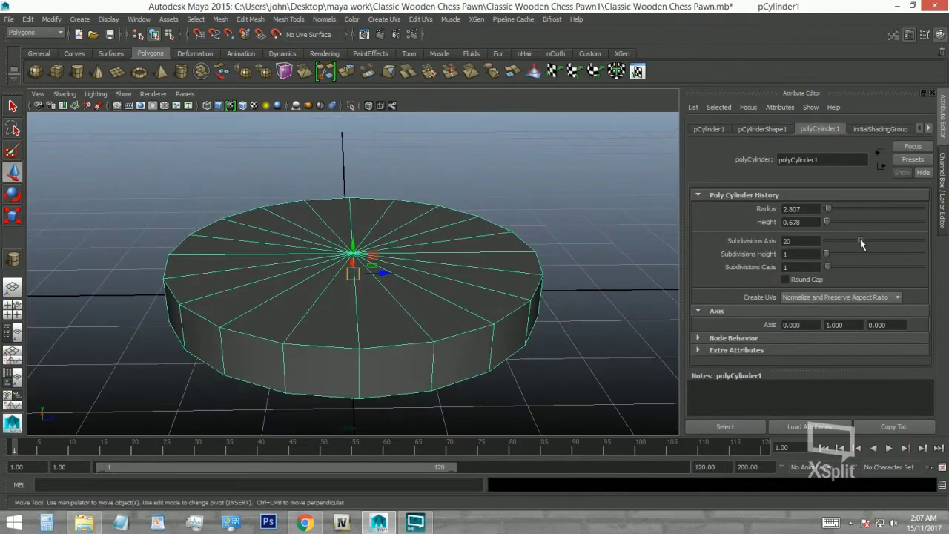
pyautogui.moveTo(860, 240); pyautogui.dragTo(847, 240)
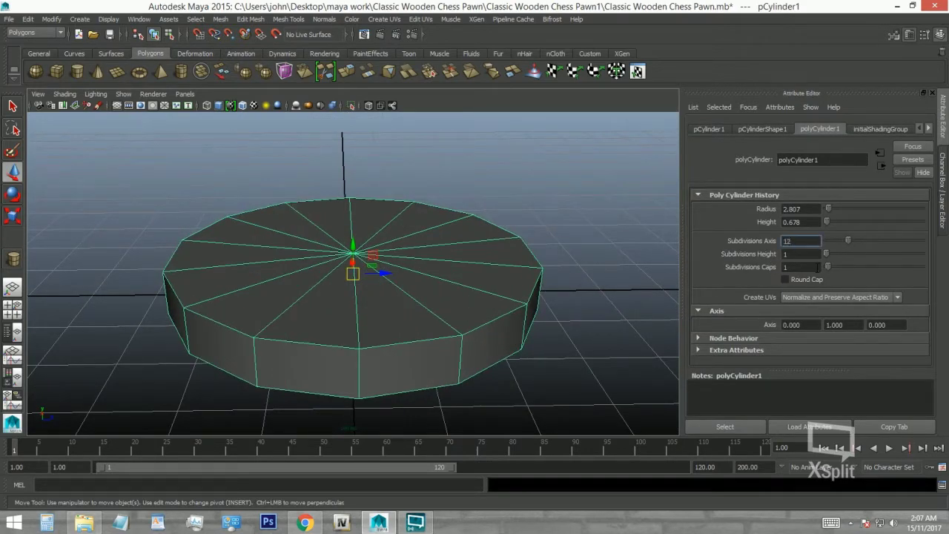
pyautogui.click(817, 266)
# - Orbit beneath the cylinder and select its bottom face
pyautogui.click(585, 282)
pyautogui.moveTo(594, 261)
pyautogui.keyDown('alt'); pyautogui.mouseDown()
pyautogui.moveTo(481, 280)
pyautogui.moveTo(482, 298)
pyautogui.moveTo(445, 309)
pyautogui.moveTo(440, 275)
pyautogui.mouseUp(); pyautogui.keyUp('alt')
pyautogui.click(482, 298)
pyautogui.moveTo(314, 271); pyautogui.dragTo(314, 252, button='right')
pyautogui.click(314, 250)
# - Extrude the bottom face and scale it inward into a first bevel
pyautogui.moveTo(313, 250)
pyautogui.keyDown('alt'); pyautogui.mouseDown()
pyautogui.moveTo(442, 250)
pyautogui.moveTo(445, 293)
pyautogui.mouseUp(); pyautogui.keyUp('alt')
pyautogui.click(590, 53)
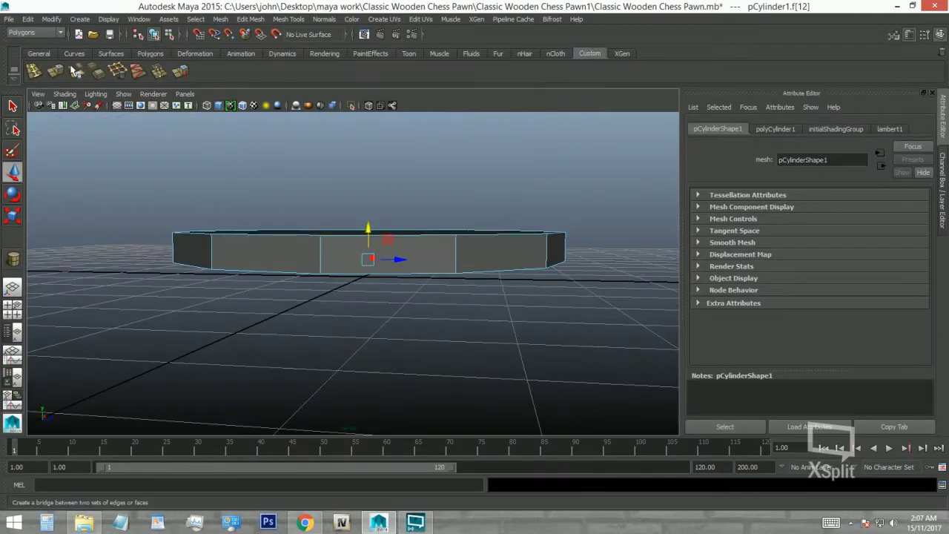
pyautogui.click(56, 70)
pyautogui.moveTo(333, 201)
pyautogui.keyDown('alt'); pyautogui.mouseDown()
pyautogui.moveTo(405, 222)
pyautogui.moveTo(370, 243)
pyautogui.mouseUp(); pyautogui.keyUp('alt')
pyautogui.press('w')
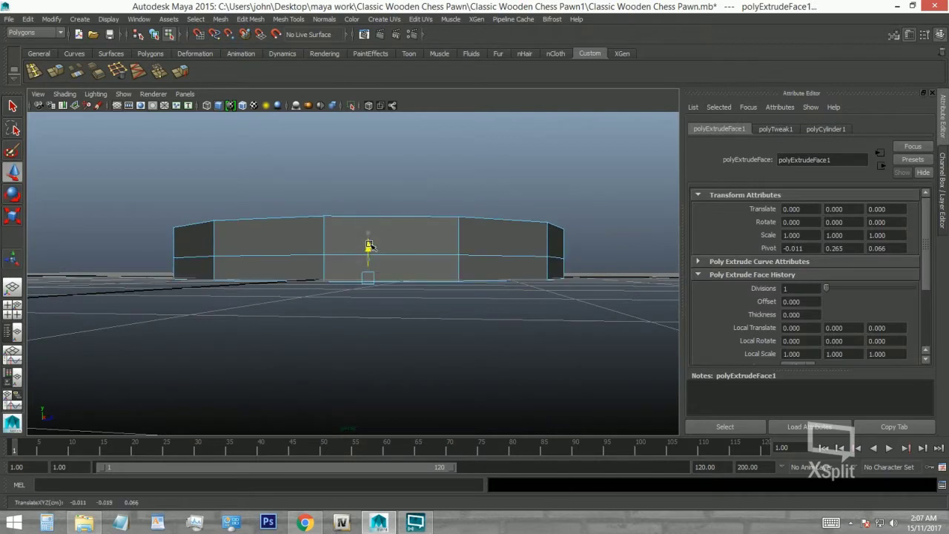
pyautogui.press('r')
pyautogui.moveTo(369, 275)
pyautogui.mouseDown()
pyautogui.moveTo(352, 279)
pyautogui.moveTo(378, 252)
pyautogui.moveTo(369, 253)
pyautogui.mouseUp()
pyautogui.hotkey('ctrl', 'e')
pyautogui.hotkey('ctrl', 'z')
# - Extrude the bottom face again, scaling it in and lowering it for a second taper
pyautogui.press('w')
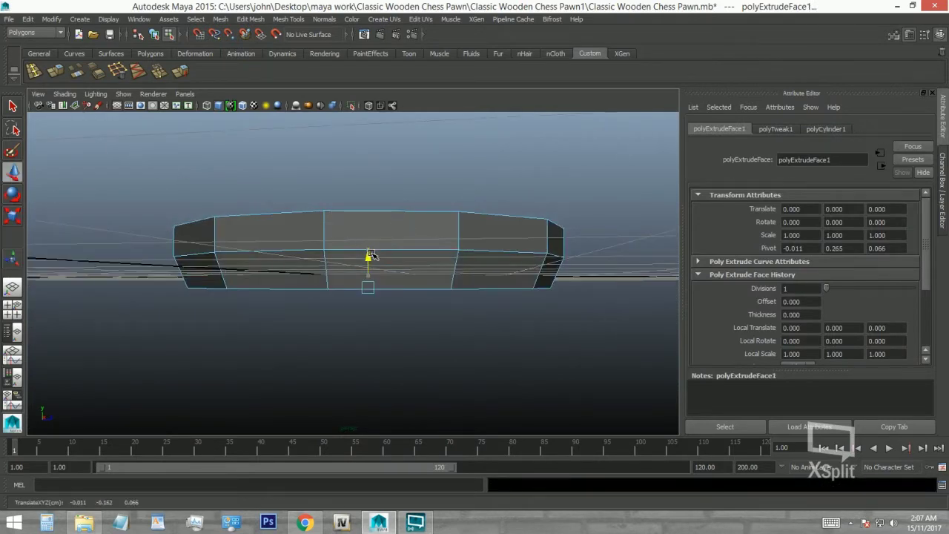
pyautogui.hotkey('ctrl', 'e')
pyautogui.press('r')
pyautogui.keyDown('alt'); pyautogui.moveTo(349, 292); pyautogui.dragTo(417, 245); pyautogui.keyUp('alt')
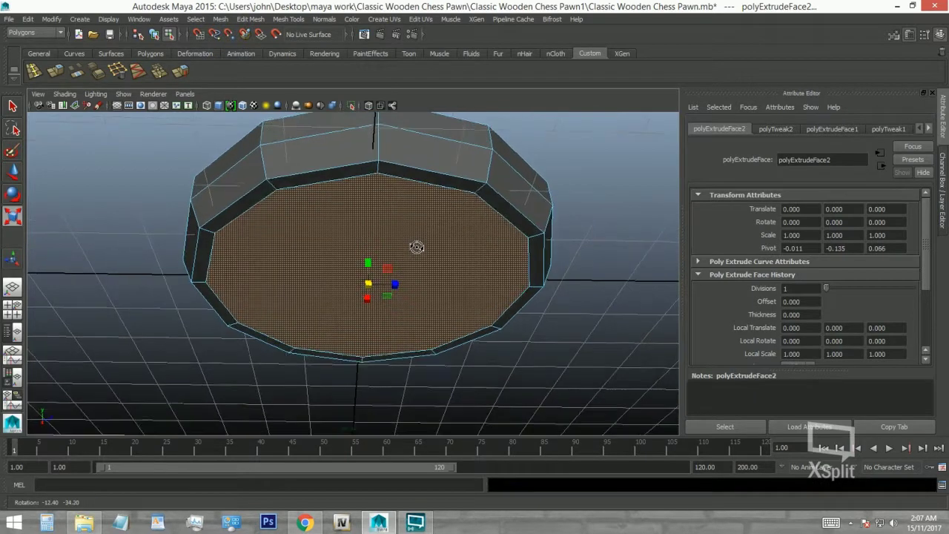
pyautogui.moveTo(369, 286); pyautogui.dragTo(319, 290)
pyautogui.press('w')
pyautogui.moveTo(367, 256)
pyautogui.mouseDown()
pyautogui.moveTo(369, 277)
pyautogui.moveTo(388, 248)
pyautogui.moveTo(388, 183)
pyautogui.moveTo(289, 229)
pyautogui.mouseUp()
# - Adjust the height of an underside edge to refine the base bevel
pyautogui.click(355, 295)
pyautogui.press('r')
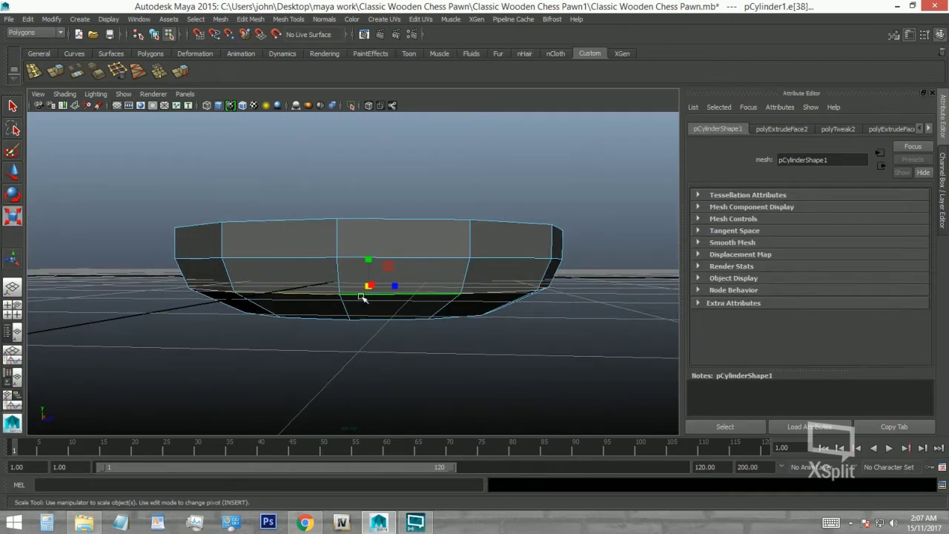
pyautogui.press('w')
pyautogui.moveTo(369, 260); pyautogui.dragTo(365, 251)
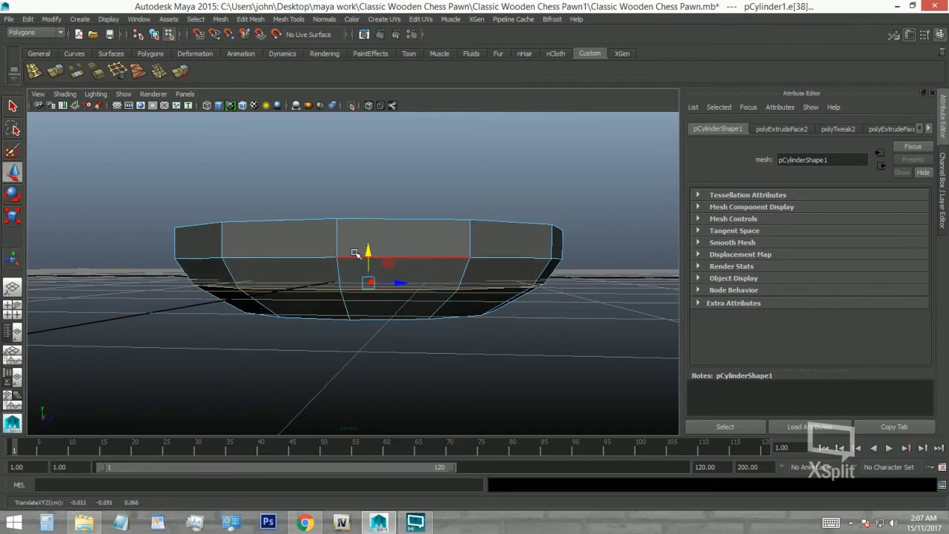
# - Return to object selection and reselect the cylinder
pyautogui.moveTo(305, 262); pyautogui.dragTo(310, 292, button='right')
pyautogui.moveTo(350, 233); pyautogui.dragTo(354, 246, button='right')
pyautogui.scroll(-1, 310, 265)
pyautogui.scroll(-4, 335, 276)
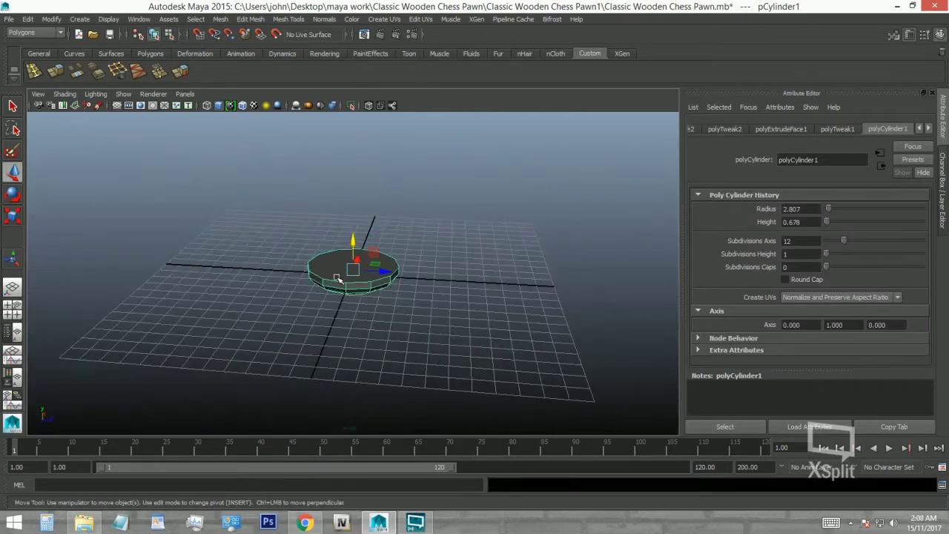
pyautogui.click(445, 349)
pyautogui.scroll(5, 407, 304)
pyautogui.click(361, 254)
# - Inset a ring on the top face, compare with the pawn reference, and extrude the top again
pyautogui.press('F11')
pyautogui.click(312, 298)
pyautogui.hotkey('ctrl', 'e')
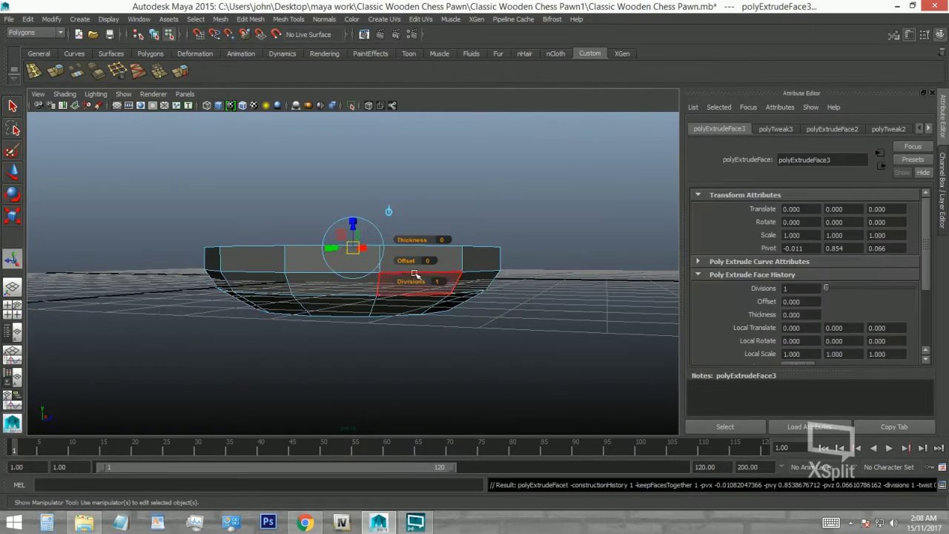
pyautogui.moveTo(369, 268); pyautogui.dragTo(286, 261, button='middle')
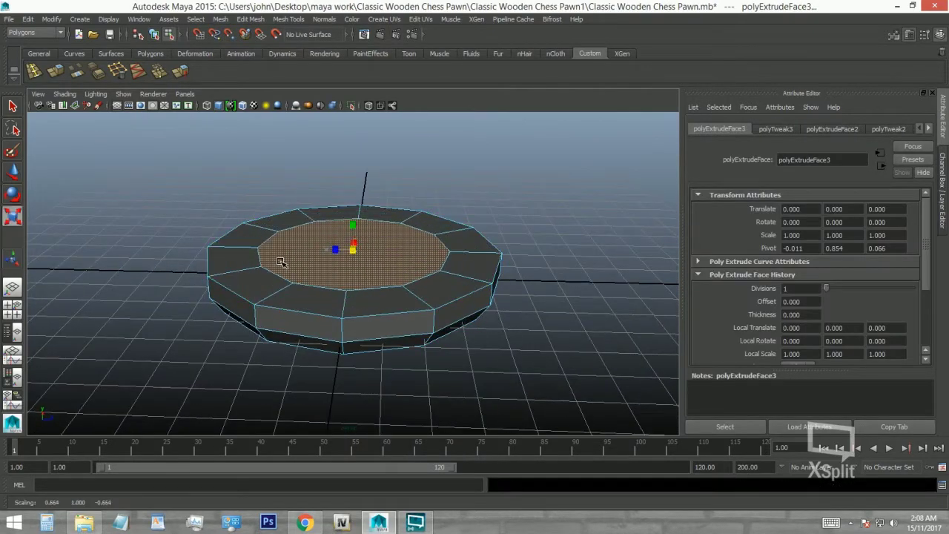
pyautogui.click(304, 522)
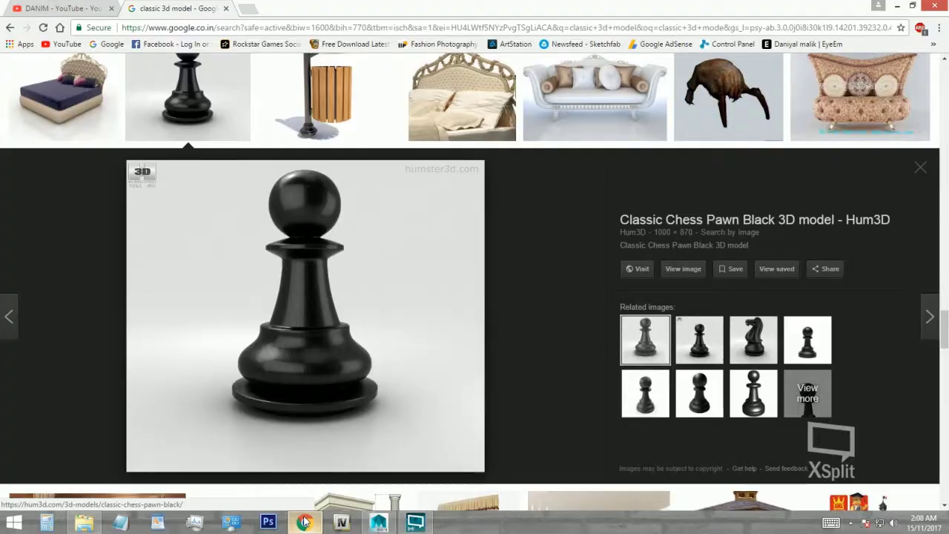
pyautogui.click(304, 522)
pyautogui.click(352, 222)
pyautogui.hotkey('ctrl', 'e')
# - Raise the top extrusion, then extrude again and narrow it into the neck
pyautogui.moveTo(352, 217); pyautogui.dragTo(353, 211)
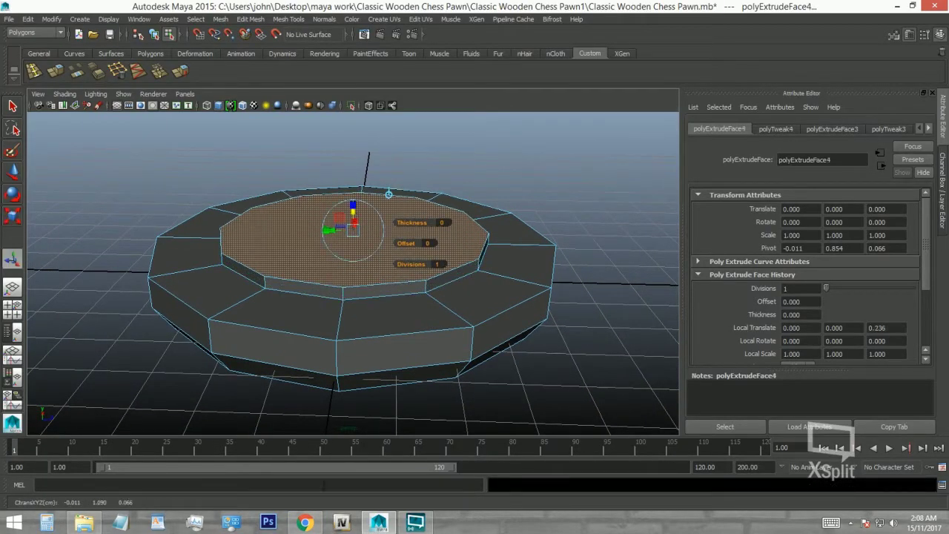
pyautogui.click(310, 523)
pyautogui.click(310, 523)
pyautogui.hotkey('ctrl', 'e')
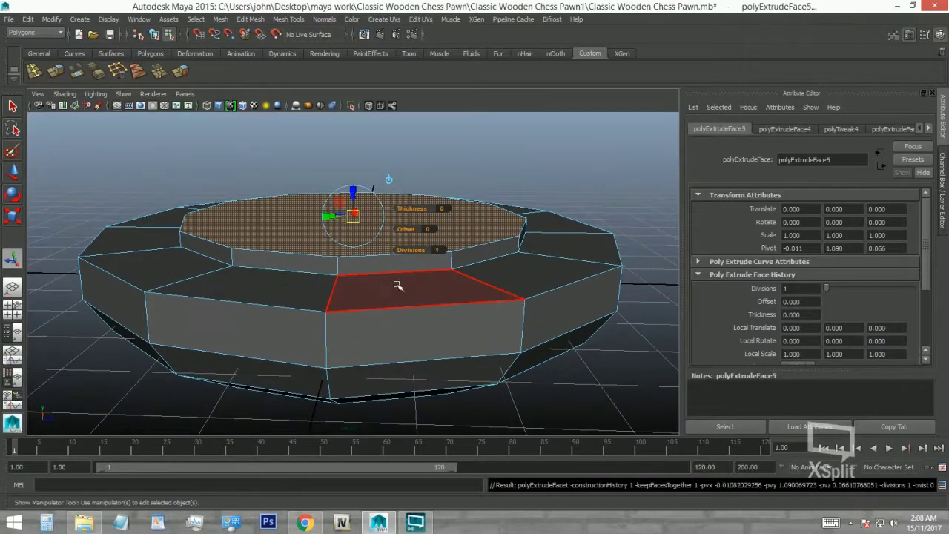
pyautogui.moveTo(354, 215); pyautogui.dragTo(430, 206)
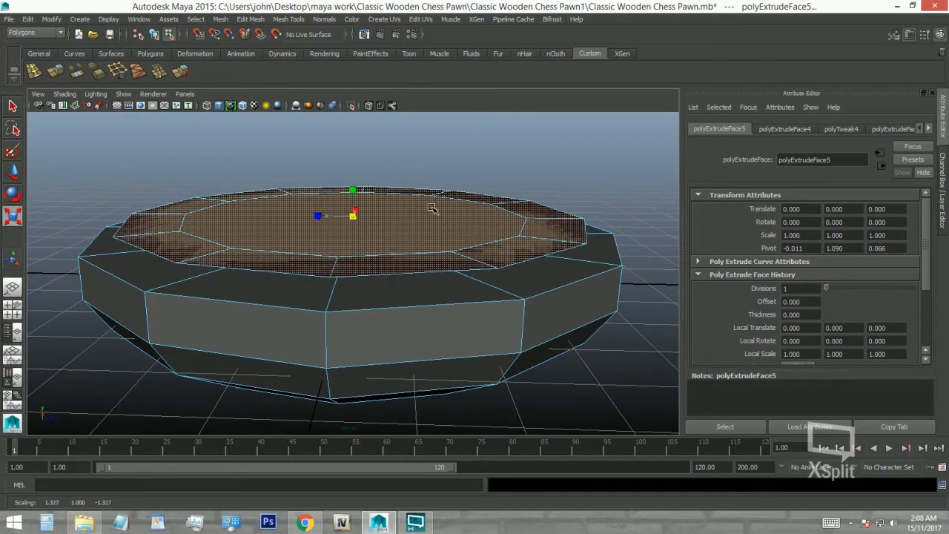
pyautogui.press('w')
pyautogui.moveTo(351, 186)
pyautogui.mouseDown()
pyautogui.moveTo(353, 158)
pyautogui.moveTo(326, 274)
pyautogui.mouseUp()
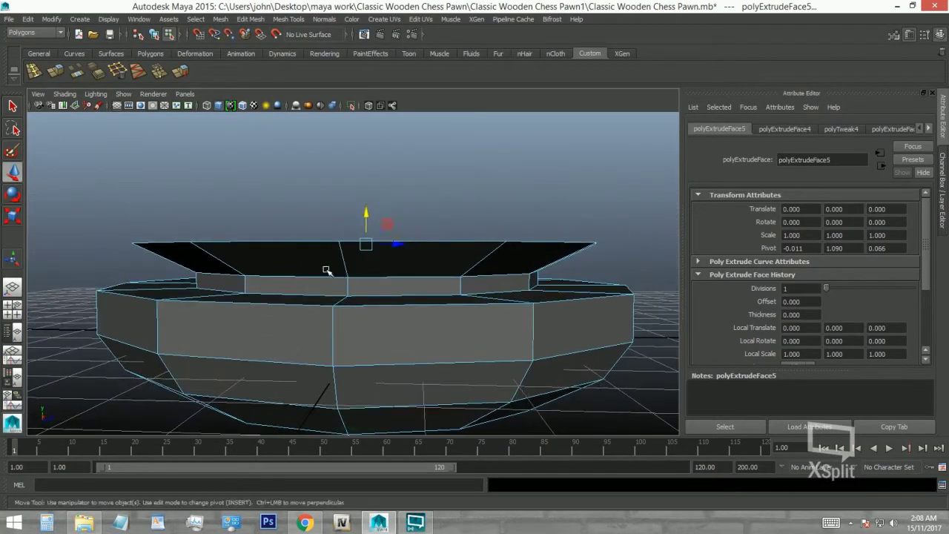
# - Undo the trial changes and re-extrude the top face upward
pyautogui.hotkey('ctrl', 'z')
pyautogui.hotkey('ctrl', 'z')
pyautogui.press('r')
pyautogui.moveTo(357, 285); pyautogui.dragTo(349, 285)
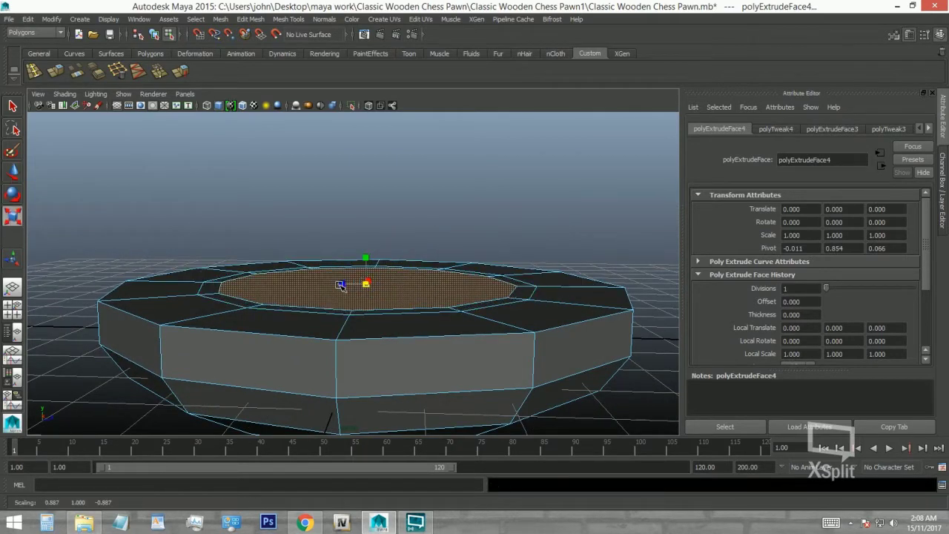
pyautogui.hotkey('ctrl', 'z')
pyautogui.hotkey('ctrl', 'z')
pyautogui.hotkey('ctrl', 'e')
pyautogui.moveTo(350, 286)
pyautogui.mouseDown()
pyautogui.moveTo(367, 273)
pyautogui.moveTo(396, 316)
pyautogui.moveTo(363, 245)
pyautogui.moveTo(327, 366)
pyautogui.moveTo(365, 245)
pyautogui.moveTo(372, 269)
pyautogui.moveTo(364, 207)
pyautogui.mouseUp()
# - Extrude the top face several more times, widening and raising it into a rounded tier
pyautogui.hotkey('ctrl', 'e')
pyautogui.press('r')
pyautogui.press('w')
pyautogui.hotkey('ctrl', 'e')
pyautogui.hotkey('ctrl', 'e')
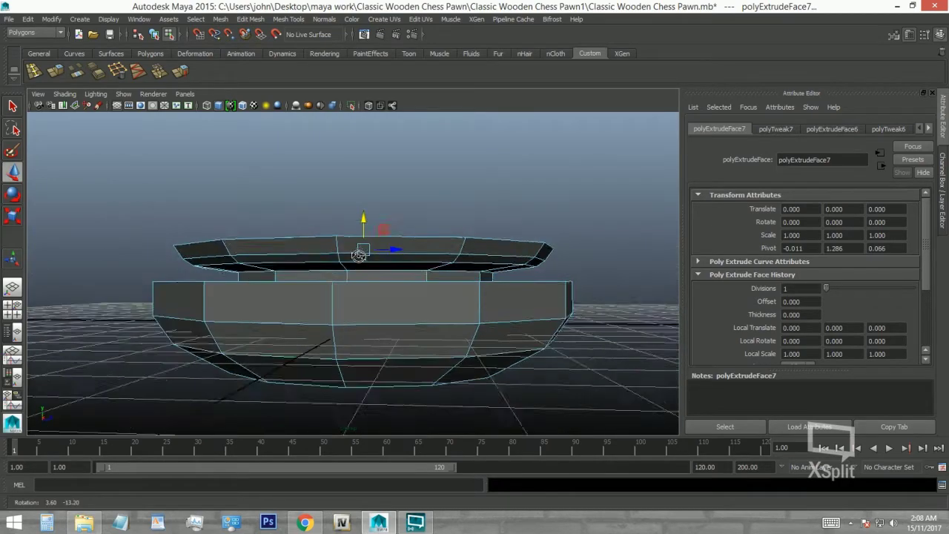
pyautogui.hotkey('ctrl', 'e')
pyautogui.moveTo(381, 258)
pyautogui.keyDown('alt'); pyautogui.mouseDown()
pyautogui.moveTo(364, 202)
pyautogui.moveTo(363, 232)
pyautogui.mouseUp(); pyautogui.keyUp('alt')
pyautogui.press('w')
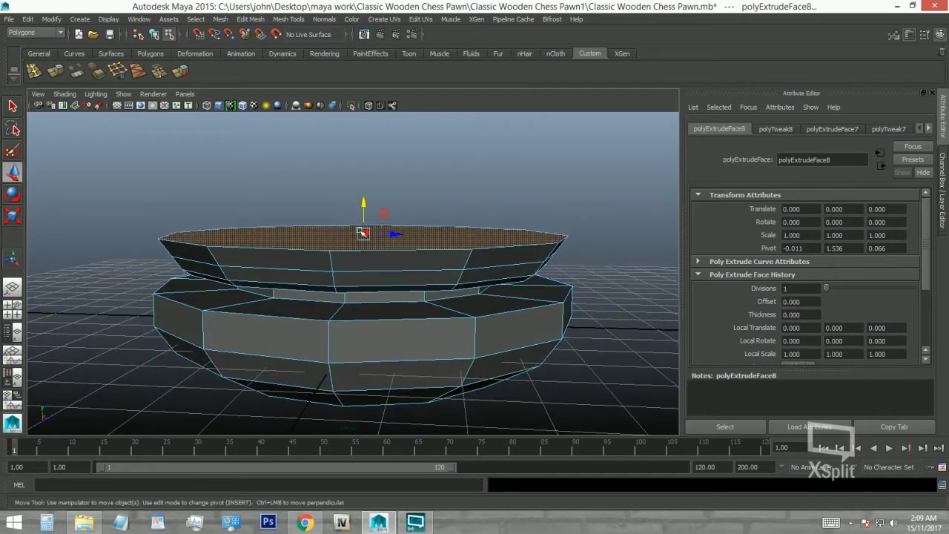
pyautogui.hotkey('ctrl', 'e')
pyautogui.press('w')
pyautogui.moveTo(377, 235)
pyautogui.mouseDown()
pyautogui.moveTo(373, 211)
pyautogui.moveTo(349, 258)
pyautogui.moveTo(356, 273)
pyautogui.mouseUp()
# - Add a final narrowed, raised top extrusion and select an edge loop around the upper tier
pyautogui.hotkey('ctrl', 'e')
pyautogui.press('r')
pyautogui.moveTo(358, 235); pyautogui.dragTo(333, 234)
pyautogui.press('w')
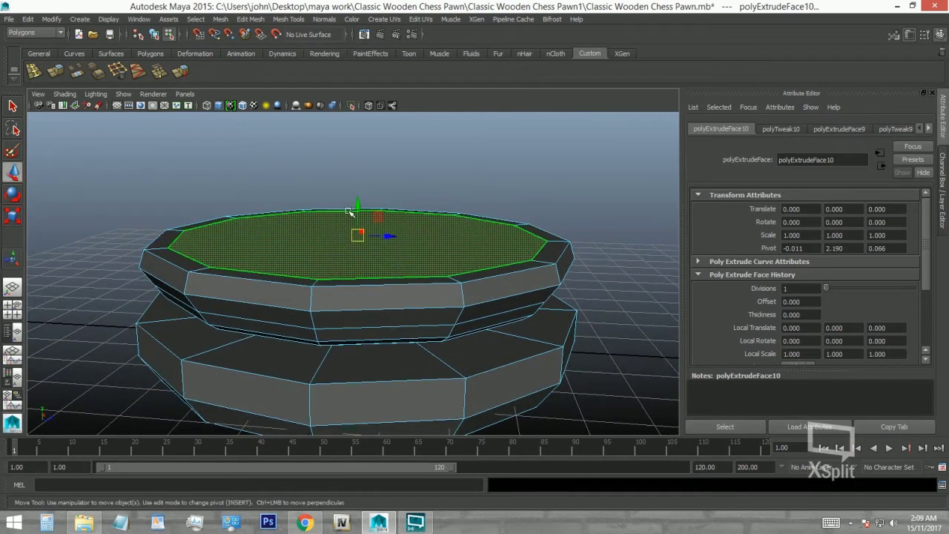
pyautogui.moveTo(358, 199); pyautogui.dragTo(357, 191)
pyautogui.moveTo(357, 245)
pyautogui.keyDown('alt'); pyautogui.mouseDown()
pyautogui.moveTo(329, 222)
pyautogui.moveTo(353, 251)
pyautogui.mouseUp(); pyautogui.keyUp('alt')
pyautogui.doubleClick(265, 234)
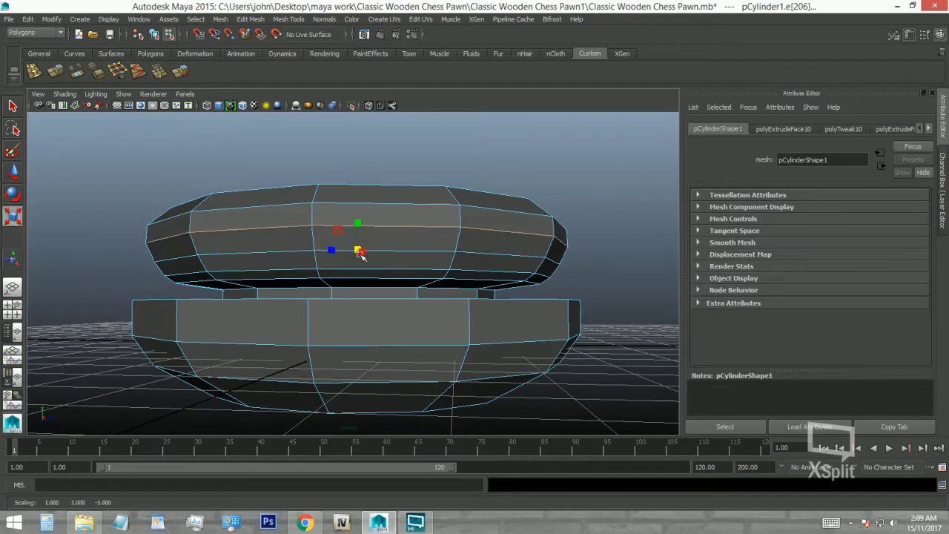
# - In the front view, box-select the upper tier's vertices, stretch them taller and raise them
pyautogui.press('space')
pyautogui.press('space')
pyautogui.click(212, 260)
pyautogui.scroll(-5, 212, 261)
pyautogui.moveTo(183, 203)
pyautogui.mouseDown()
pyautogui.moveTo(451, 309)
pyautogui.moveTo(496, 299)
pyautogui.mouseUp()
pyautogui.scroll(3, 398, 329)
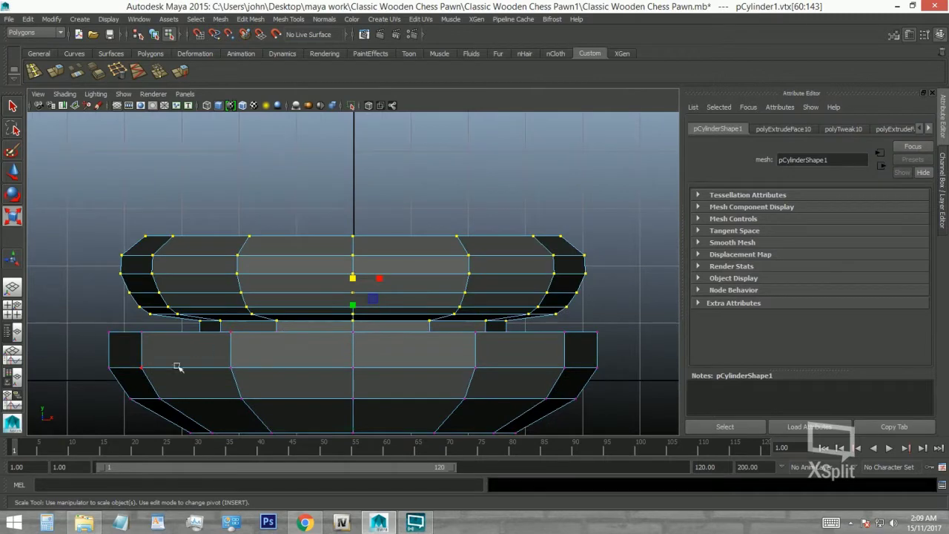
pyautogui.scroll(-4, 390, 318)
pyautogui.scroll(2, 377, 293)
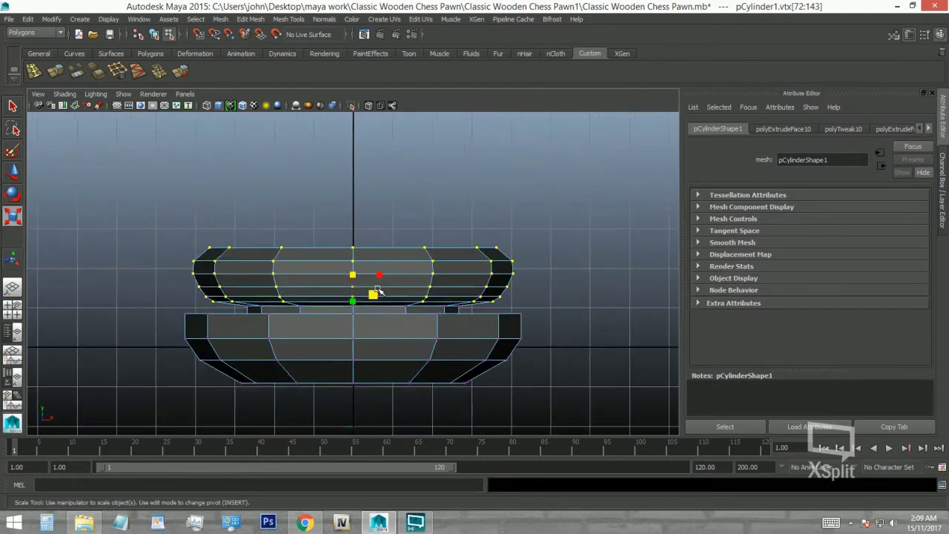
pyautogui.moveTo(359, 298); pyautogui.dragTo(356, 313)
pyautogui.press('w')
pyautogui.moveTo(351, 272); pyautogui.dragTo(352, 217)
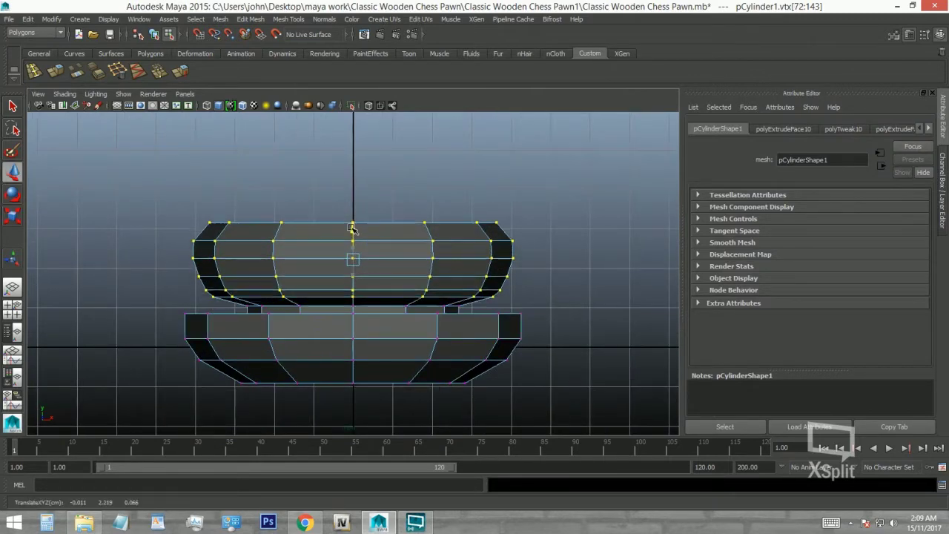
# - Return to the perspective view and compare the model with the pawn reference photo
pyautogui.press('space')
pyautogui.click(353, 215)
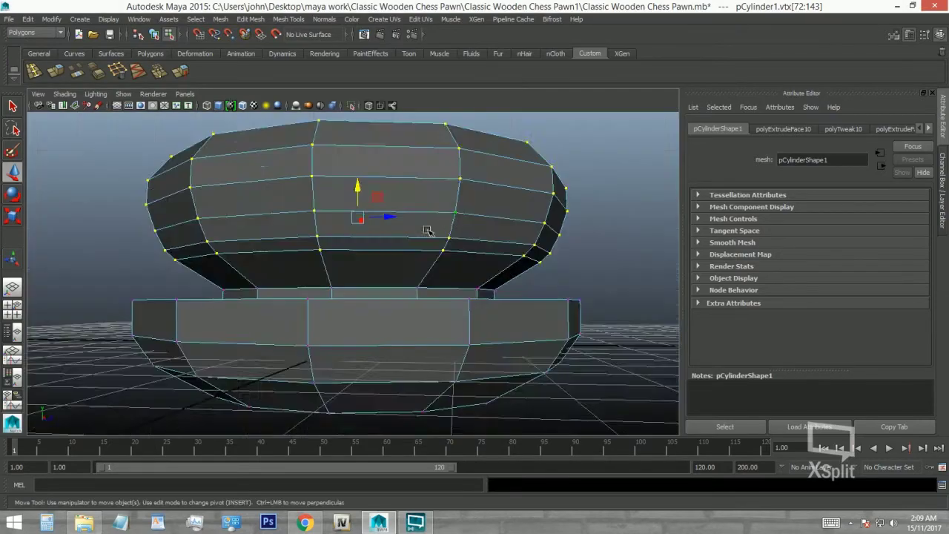
pyautogui.keyDown('alt'); pyautogui.moveTo(444, 222); pyautogui.dragTo(430, 240); pyautogui.keyUp('alt')
pyautogui.scroll(-3, 389, 226)
pyautogui.click(307, 522)
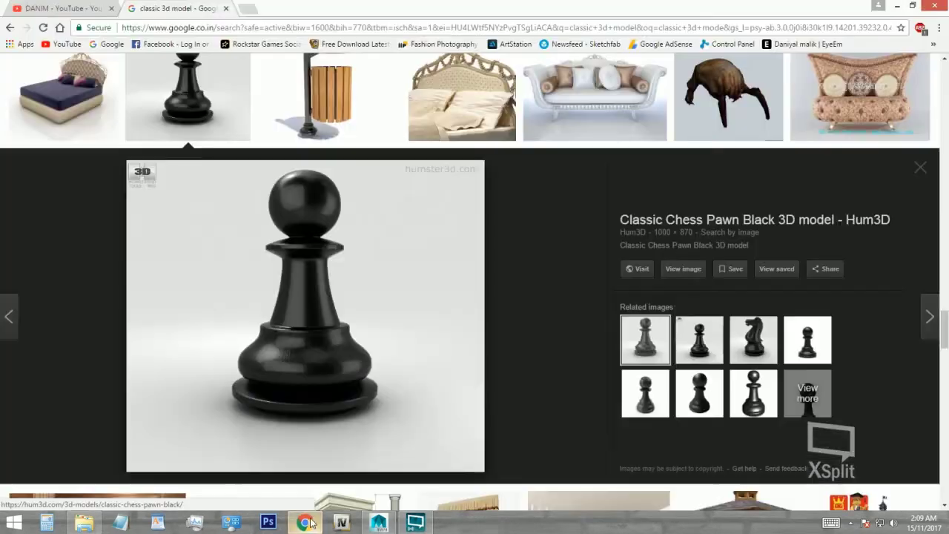
pyautogui.click(311, 522)
pyautogui.moveTo(192, 178)
pyautogui.keyDown('alt'); pyautogui.mouseDown()
pyautogui.moveTo(167, 152)
pyautogui.moveTo(525, 223)
pyautogui.mouseUp(); pyautogui.keyUp('alt')
# - In the front view, scale the top vertex ring slightly inward
pyautogui.press('space')
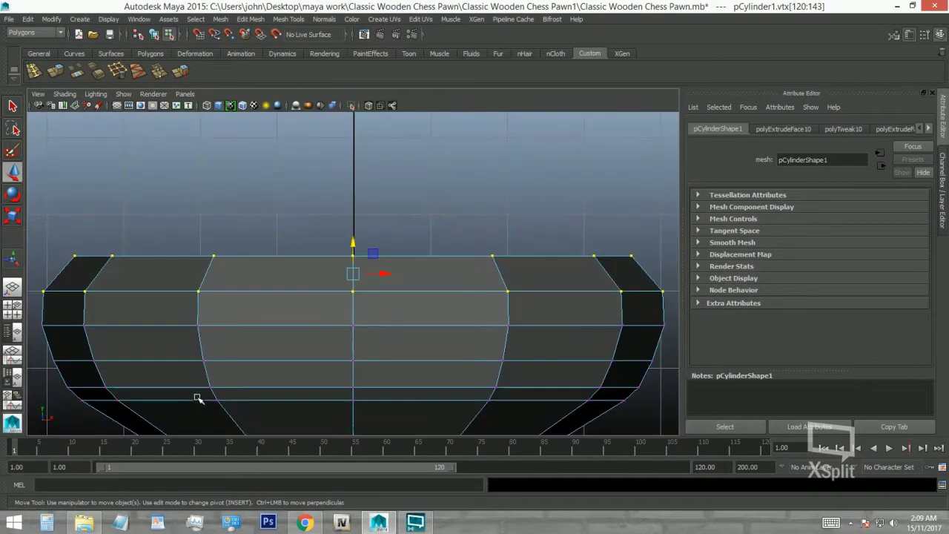
pyautogui.moveTo(569, 292); pyautogui.dragTo(568, 291)
pyautogui.press('r')
pyautogui.moveTo(350, 273)
pyautogui.mouseDown()
pyautogui.moveTo(338, 277)
pyautogui.moveTo(329, 265)
pyautogui.mouseUp()
# - Back in perspective, check the pawn reference and select the top face
pyautogui.press('space')
pyautogui.press('space')
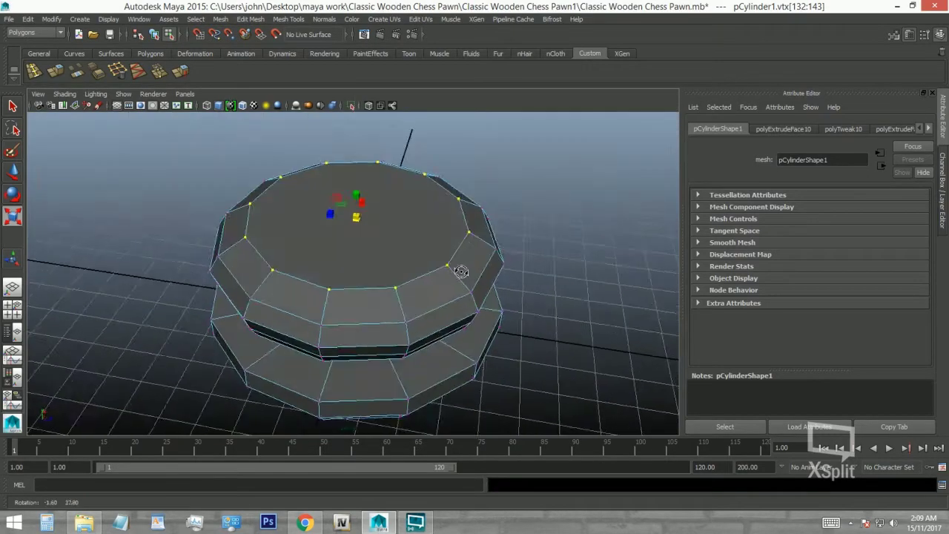
pyautogui.keyDown('alt'); pyautogui.moveTo(462, 272); pyautogui.dragTo(346, 430); pyautogui.keyUp('alt')
pyautogui.click(302, 524)
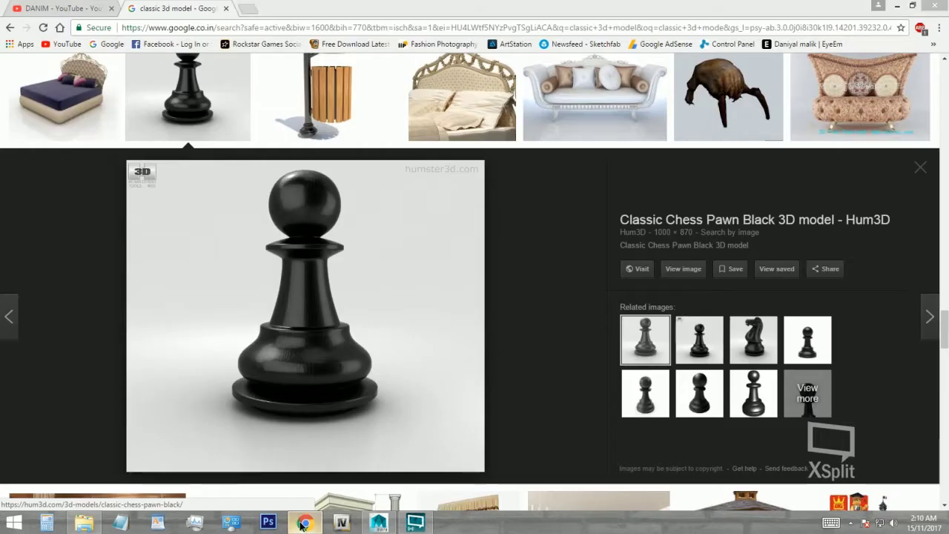
pyautogui.click(302, 523)
pyautogui.keyDown('alt'); pyautogui.moveTo(348, 297); pyautogui.dragTo(356, 267); pyautogui.keyUp('alt')
pyautogui.press('F11')
pyautogui.click(352, 222)
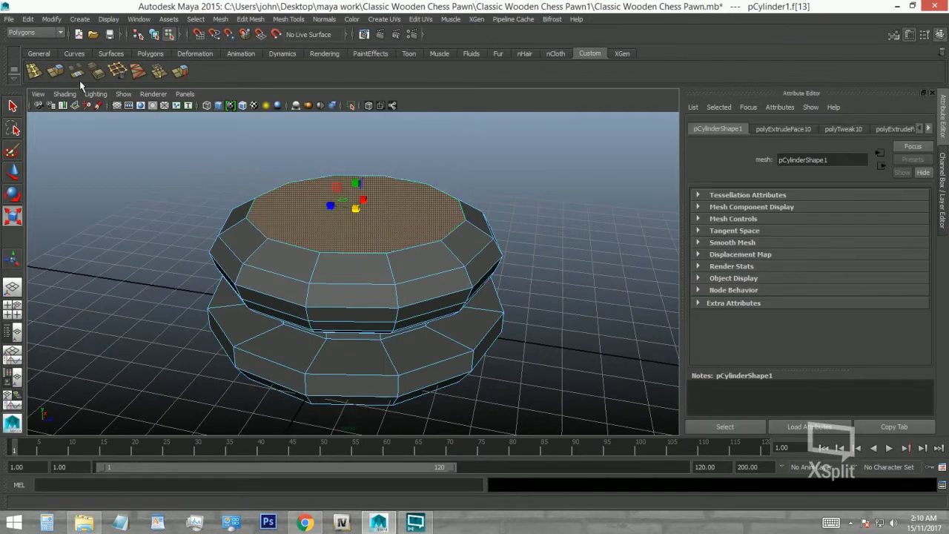
# - Extrude the top face twice, scaling it inward and raising it into a collar
pyautogui.hotkey('ctrl', 'e')
pyautogui.moveTo(356, 208)
pyautogui.mouseDown()
pyautogui.moveTo(330, 208)
pyautogui.moveTo(358, 171)
pyautogui.mouseUp()
pyautogui.press('w')
pyautogui.scroll(2, 357, 171)
pyautogui.hotkey('ctrl', 'e')
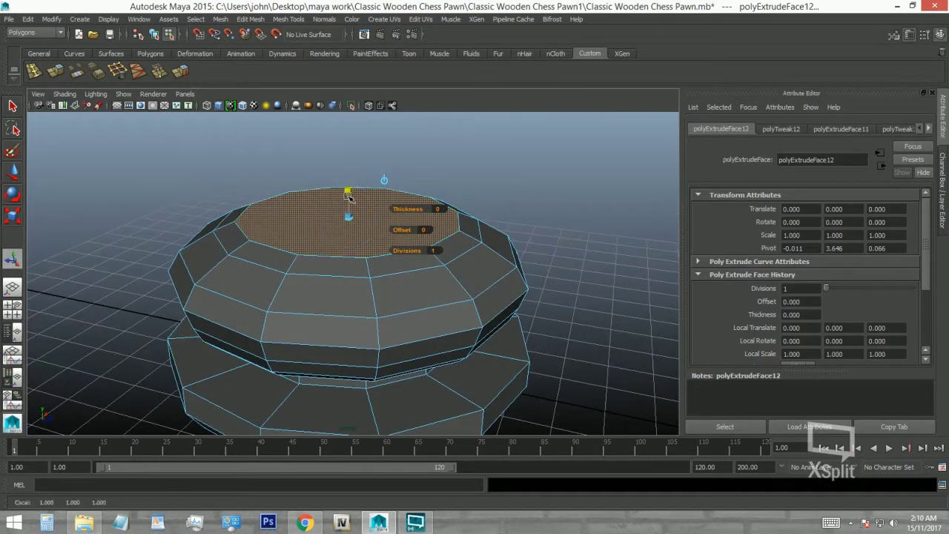
pyautogui.moveTo(351, 197); pyautogui.dragTo(352, 181)
pyautogui.press('r')
pyautogui.moveTo(326, 245)
pyautogui.keyDown('alt'); pyautogui.mouseDown()
pyautogui.moveTo(326, 213)
pyautogui.moveTo(311, 265)
pyautogui.mouseUp(); pyautogui.keyUp('alt')
pyautogui.press('w')
pyautogui.moveTo(334, 224); pyautogui.dragTo(335, 203)
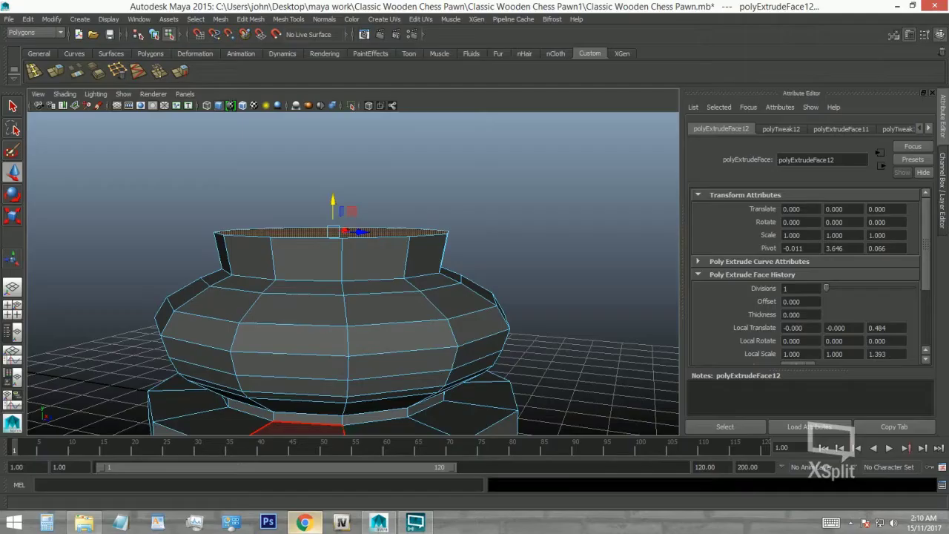
# - Check the pawn reference and extrude another raised section from the top face
pyautogui.rightClick(280, 264)
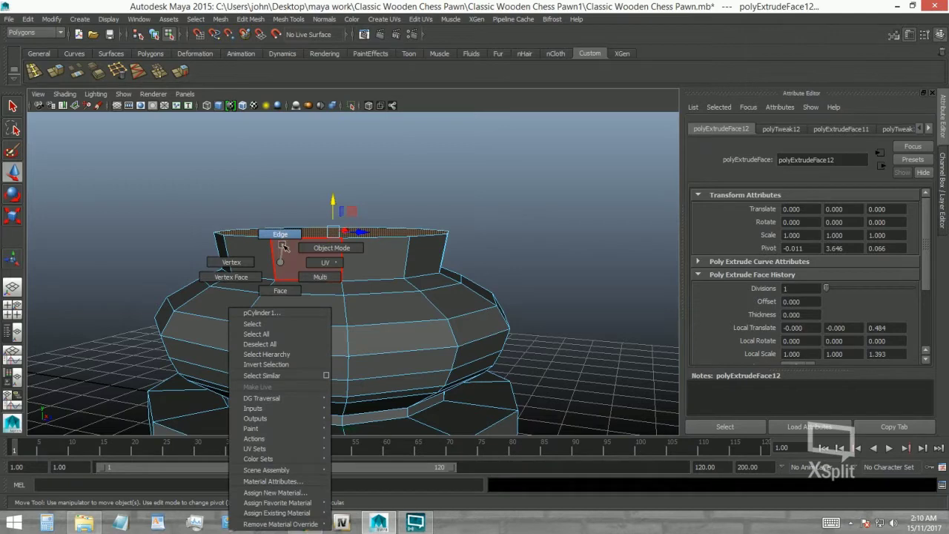
pyautogui.press('r')
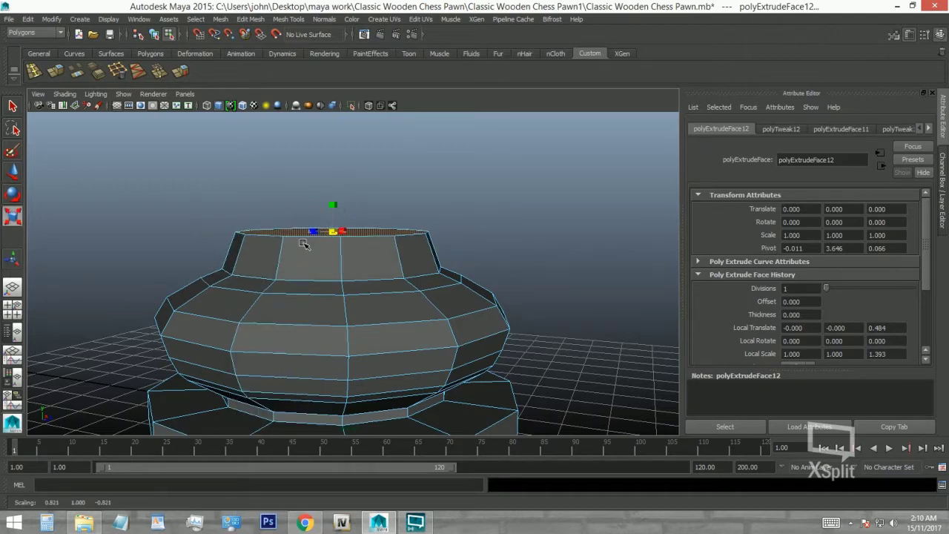
pyautogui.click(304, 522)
pyautogui.click(304, 523)
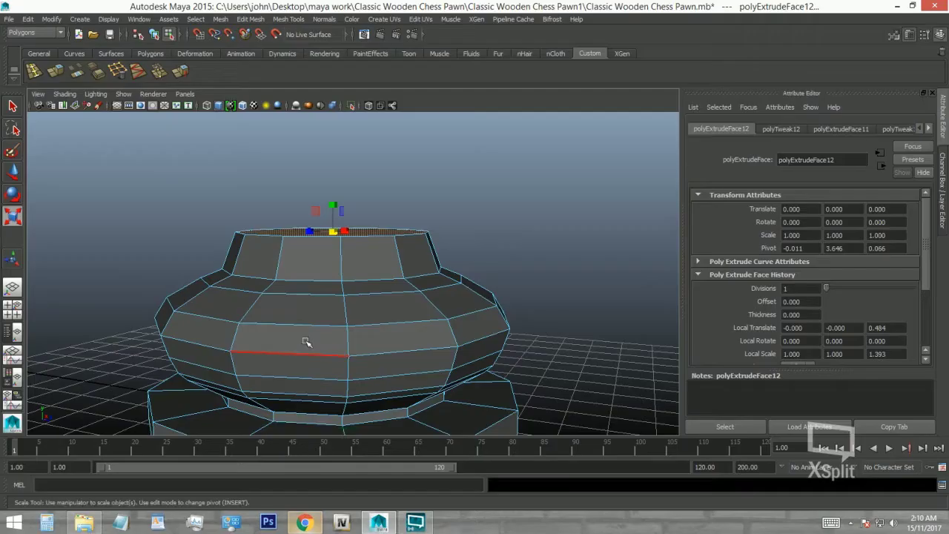
pyautogui.hotkey('ctrl', 'e')
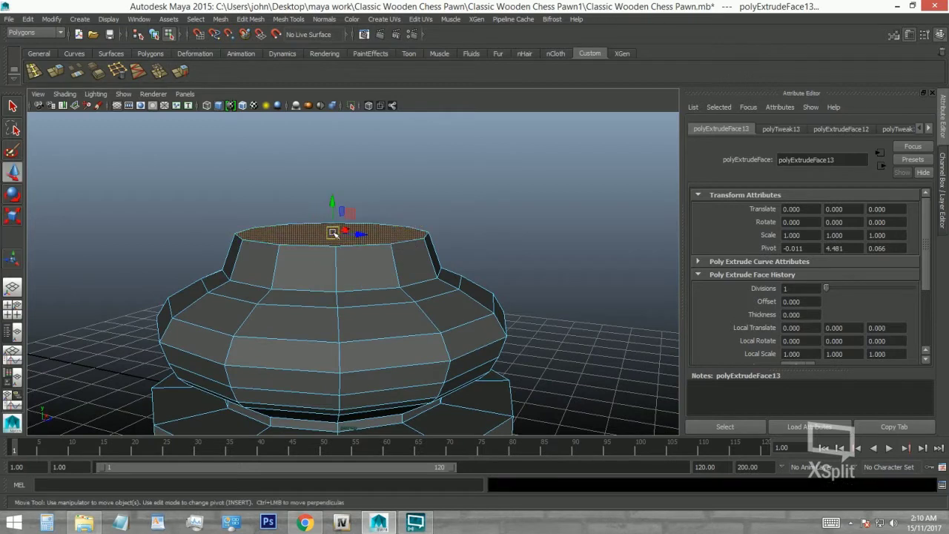
pyautogui.moveTo(334, 233); pyautogui.dragTo(335, 207)
pyautogui.press('r')
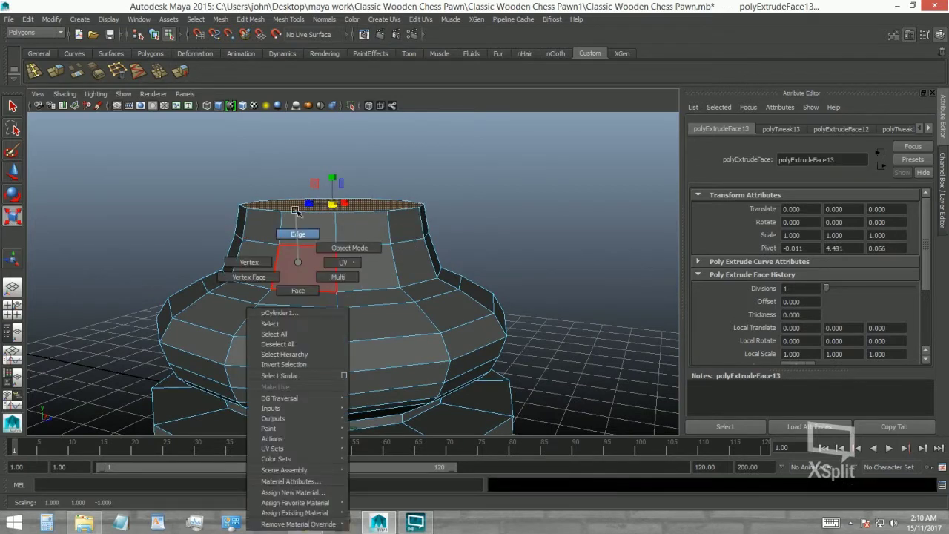
# - Select the edge loop around the bulge and the top face, comparing with the reference
pyautogui.moveTo(327, 266); pyautogui.dragTo(326, 238, button='right')
pyautogui.doubleClick(332, 275)
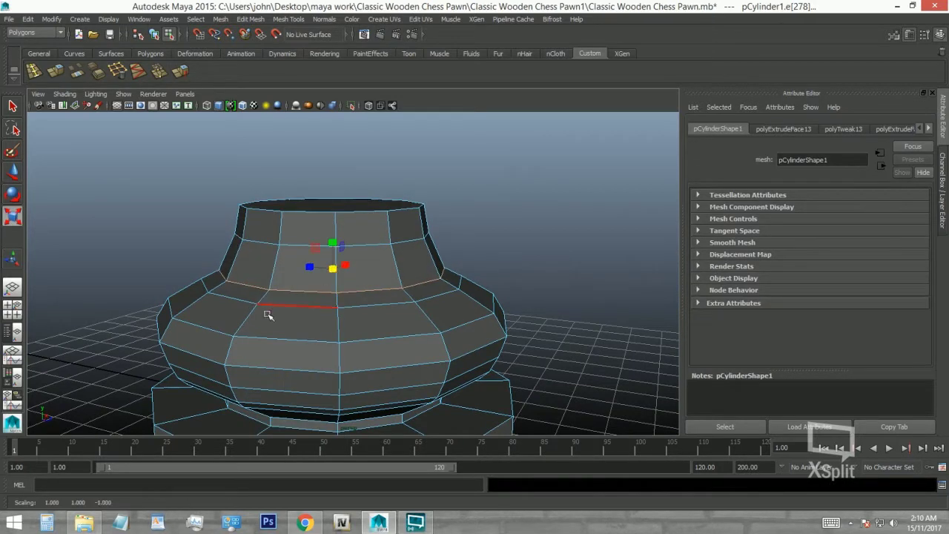
pyautogui.moveTo(334, 275)
pyautogui.keyDown('alt'); pyautogui.mouseDown()
pyautogui.moveTo(296, 286)
pyautogui.moveTo(290, 253)
pyautogui.mouseUp(); pyautogui.keyUp('alt')
pyautogui.click(290, 253)
pyautogui.click(290, 253)
pyautogui.click(305, 523)
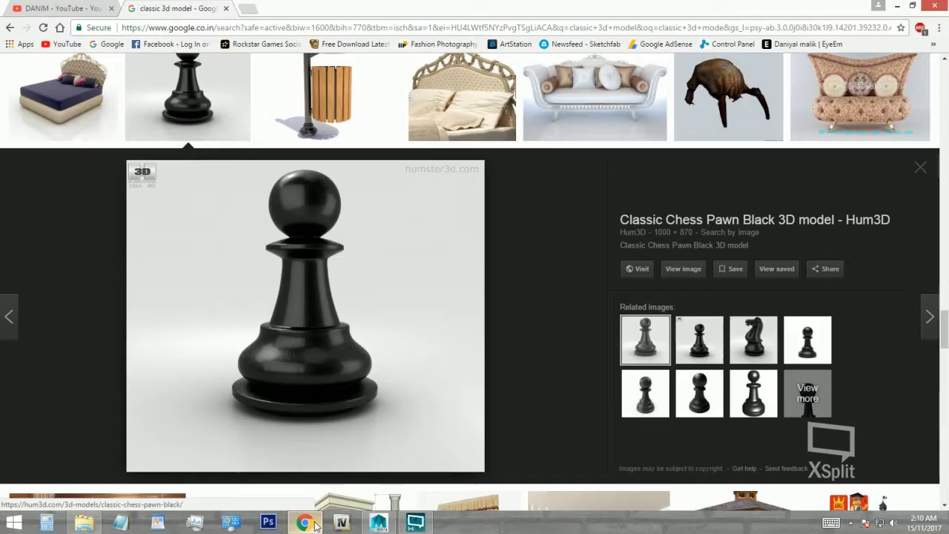
pyautogui.click(315, 525)
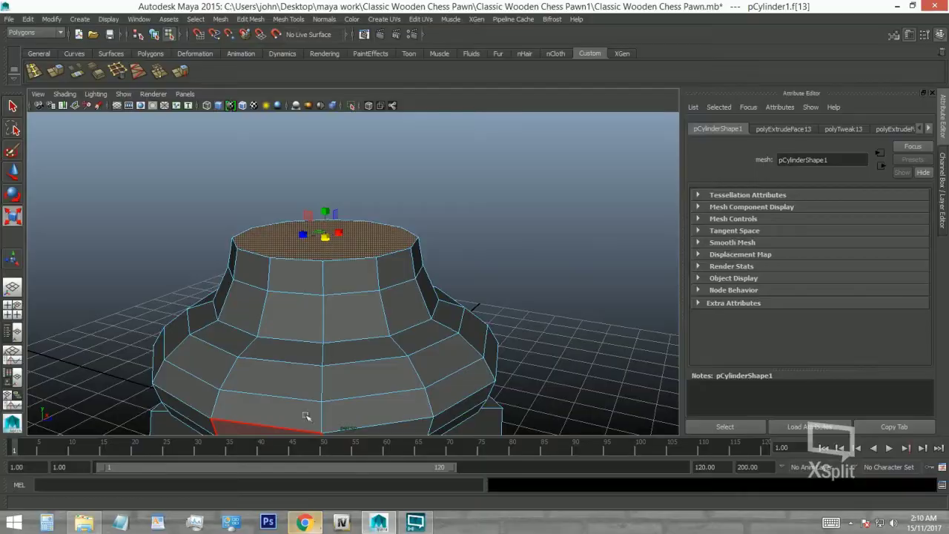
# - In the front view, lower the top two vertex rows to shorten the neck
pyautogui.keyDown('alt'); pyautogui.moveTo(311, 334); pyautogui.dragTo(289, 275); pyautogui.keyUp('alt')
pyautogui.click(202, 226)
pyautogui.press('space')
pyautogui.press('space')
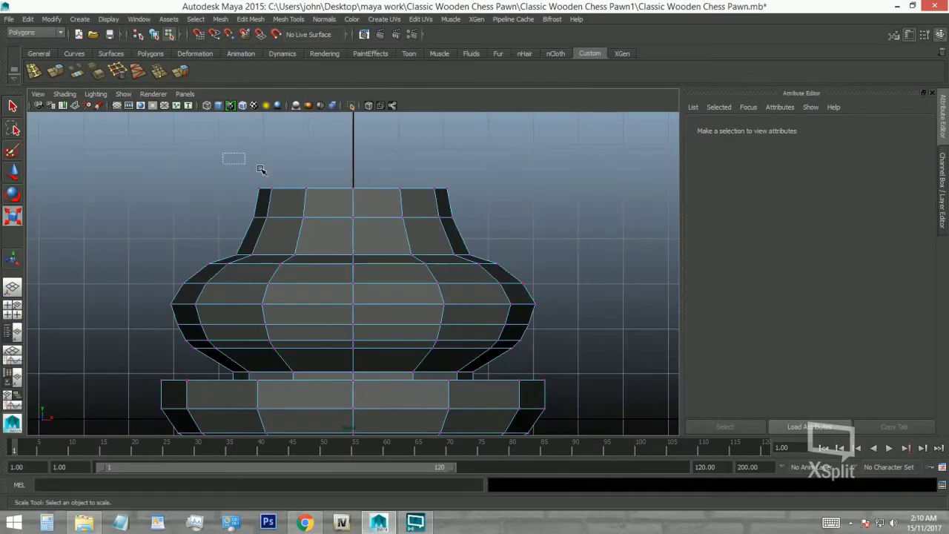
pyautogui.moveTo(225, 153); pyautogui.dragTo(528, 232)
pyautogui.press('w')
pyautogui.moveTo(354, 171); pyautogui.dragTo(355, 187)
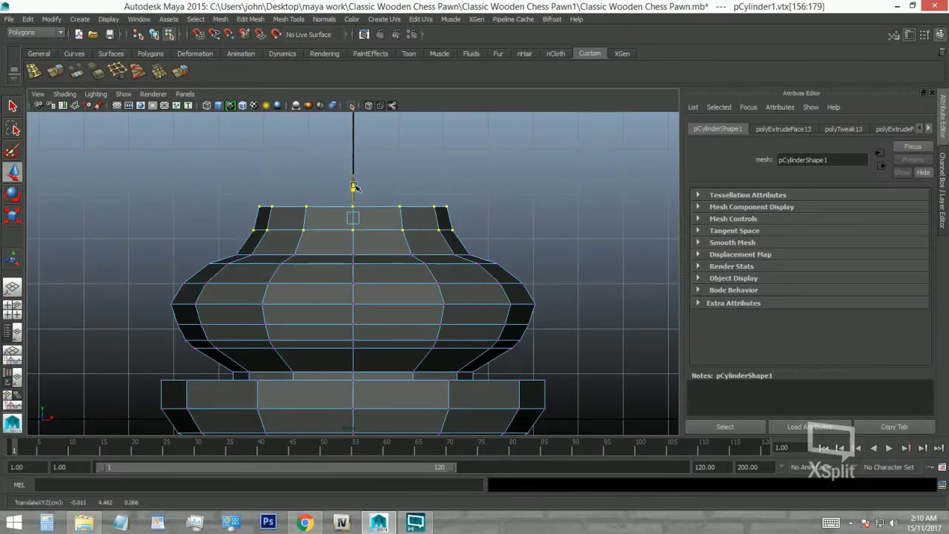
pyautogui.moveTo(282, 212)
pyautogui.keyDown('alt'); pyautogui.mouseDown()
pyautogui.moveTo(391, 206)
pyautogui.moveTo(368, 227)
pyautogui.mouseUp(); pyautogui.keyUp('alt')
pyautogui.click(304, 522)
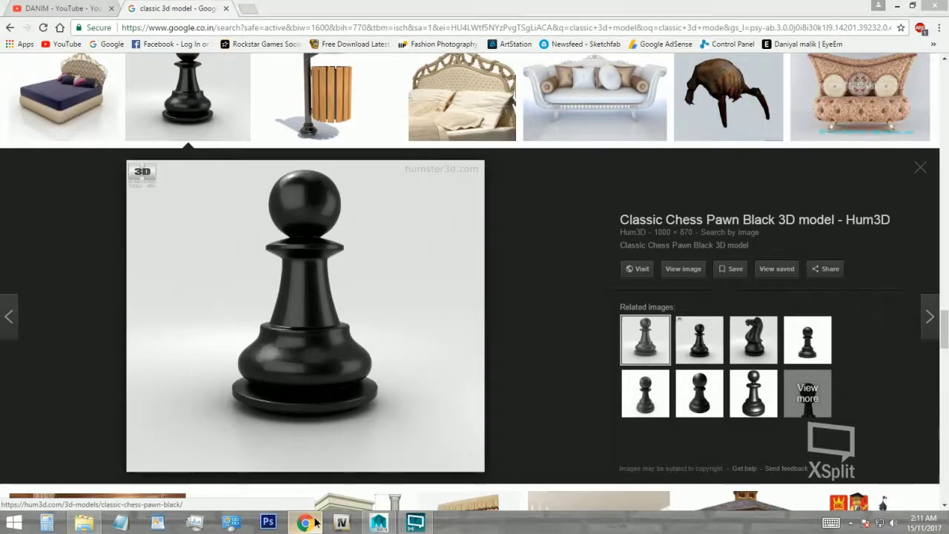
pyautogui.click(315, 523)
pyautogui.click(324, 254)
pyautogui.moveTo(335, 335)
pyautogui.keyDown('alt'); pyautogui.mouseDown()
pyautogui.moveTo(329, 289)
pyautogui.moveTo(218, 245)
pyautogui.mouseUp(); pyautogui.keyUp('alt')
pyautogui.press('F9')
pyautogui.moveTo(146, 199); pyautogui.dragTo(426, 274)
pyautogui.moveTo(529, 279)
pyautogui.keyDown('alt'); pyautogui.mouseDown()
pyautogui.moveTo(331, 265)
pyautogui.moveTo(248, 279)
pyautogui.mouseUp(); pyautogui.keyUp('alt')
pyautogui.press('r')
# - Scale the neck edge loop slightly outward
pyautogui.press('F10')
pyautogui.click(288, 312)
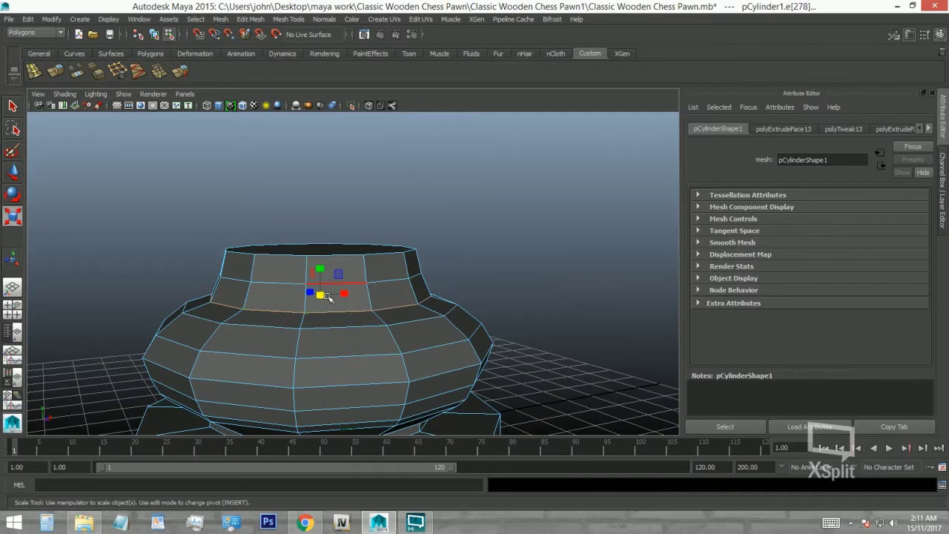
pyautogui.moveTo(320, 304)
pyautogui.mouseDown()
pyautogui.moveTo(332, 306)
pyautogui.moveTo(301, 255)
pyautogui.moveTo(320, 194)
pyautogui.mouseUp()
# - Extrude the top cap face upward into a column that narrows at the top, checking the reference image
pyautogui.press('F11')
pyautogui.click(311, 252)
pyautogui.hotkey('ctrl', 'e')
pyautogui.hotkey('ctrl', 'e')
pyautogui.click(305, 523)
pyautogui.click(309, 524)
pyautogui.moveTo(326, 356)
pyautogui.keyDown('alt'); pyautogui.mouseDown()
pyautogui.moveTo(307, 322)
pyautogui.moveTo(319, 297)
pyautogui.mouseUp(); pyautogui.keyUp('alt')
pyautogui.press('w')
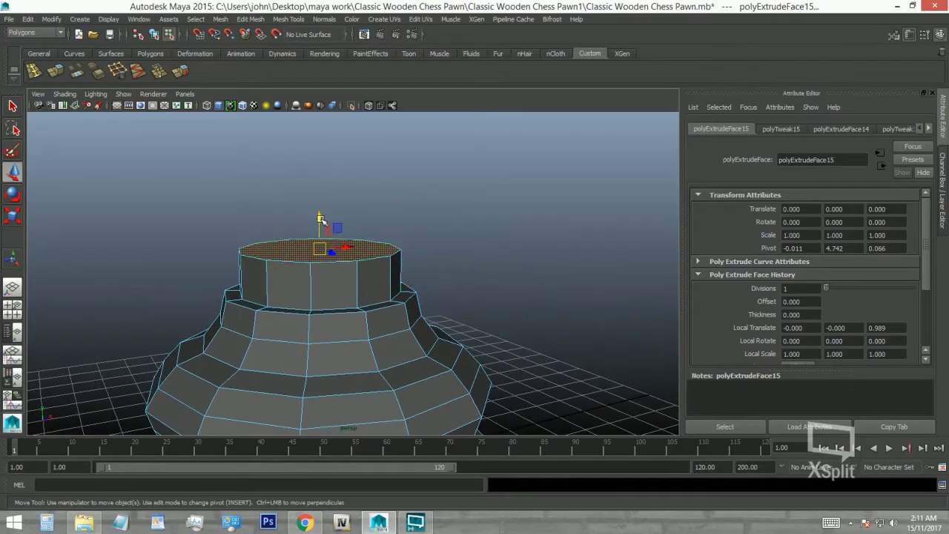
pyautogui.moveTo(321, 214); pyautogui.dragTo(317, 175)
pyautogui.moveTo(323, 210); pyautogui.dragTo(311, 210)
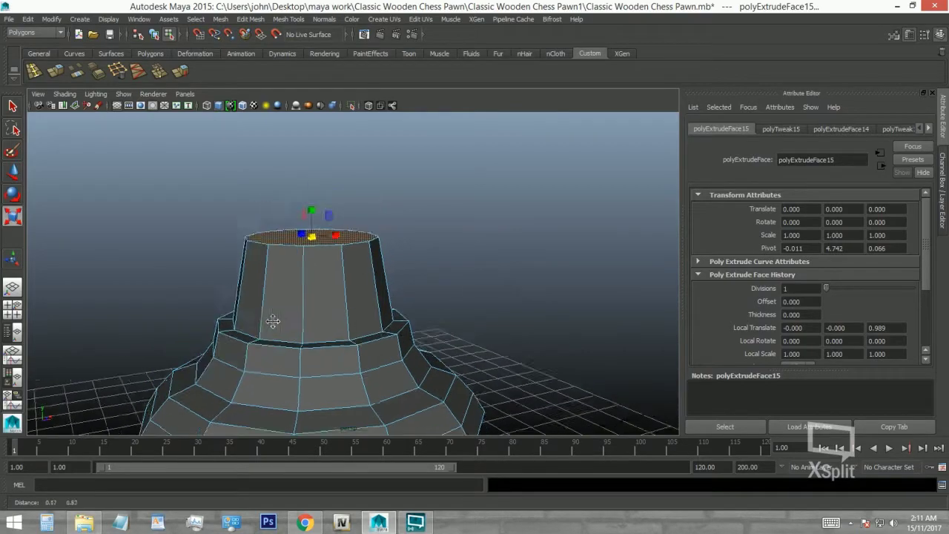
pyautogui.keyDown('alt'); pyautogui.moveTo(278, 294); pyautogui.dragTo(282, 341); pyautogui.keyUp('alt')
pyautogui.click(306, 523)
pyautogui.click(312, 528)
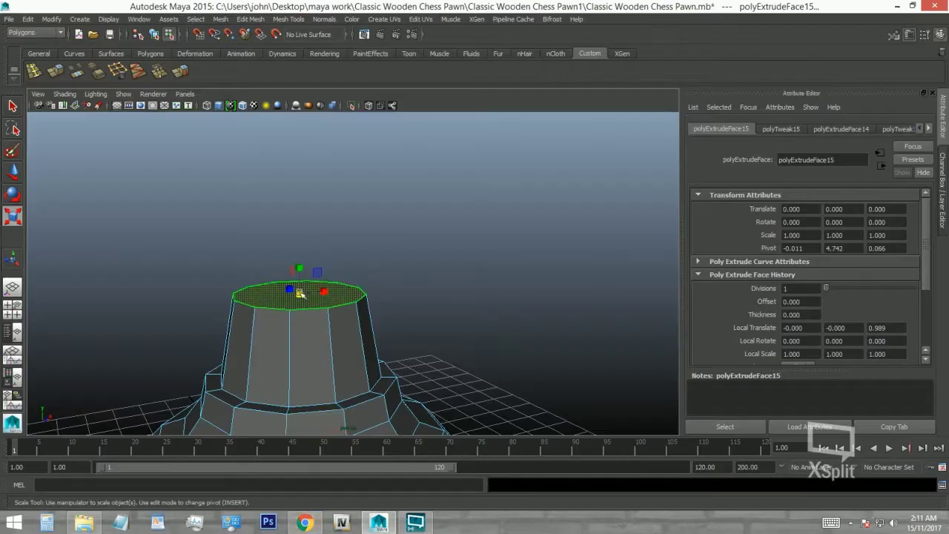
# - Extrude the top face again, raising it to lengthen the stem and tapering it inward
pyautogui.hotkey('ctrl', 'e')
pyautogui.press('w')
pyautogui.moveTo(300, 255); pyautogui.dragTo(298, 152)
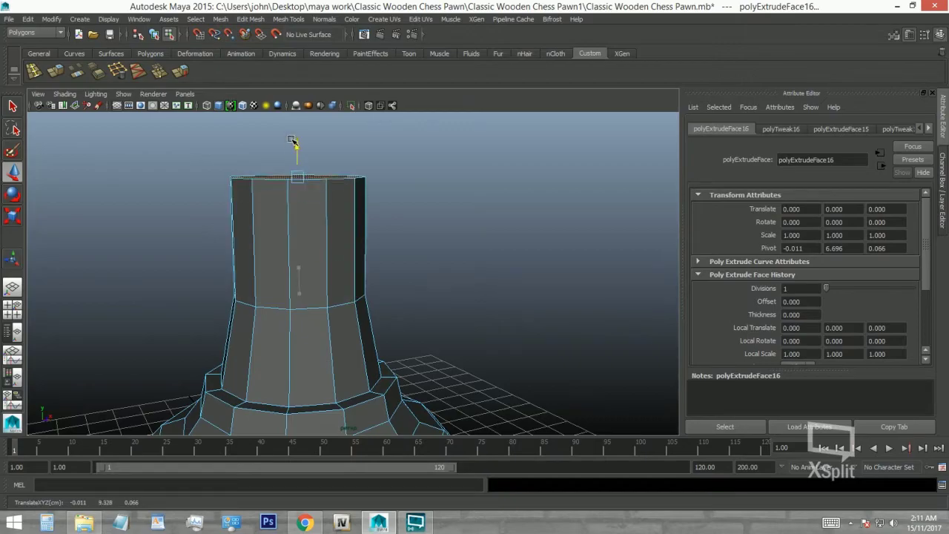
pyautogui.click(305, 522)
pyautogui.click(305, 523)
pyautogui.keyDown('alt'); pyautogui.moveTo(291, 215); pyautogui.dragTo(291, 246); pyautogui.keyUp('alt')
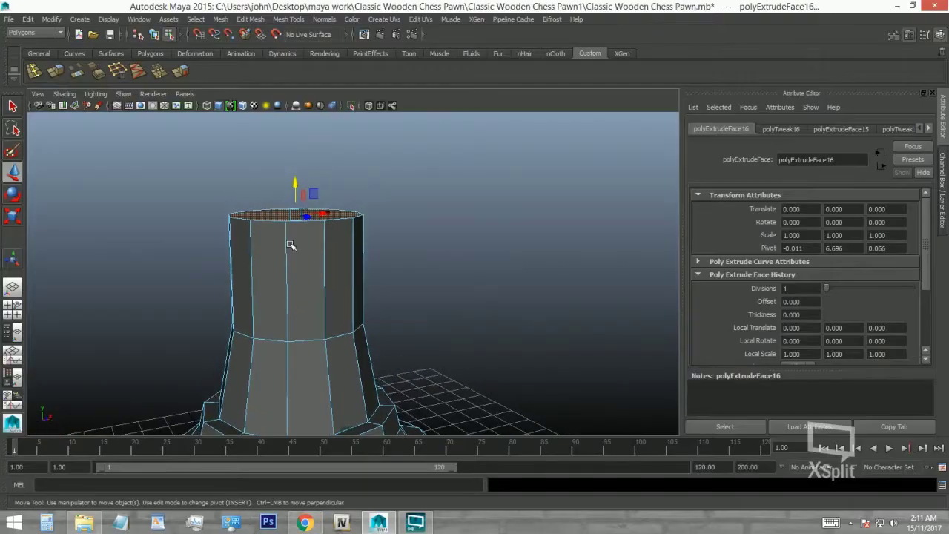
pyautogui.moveTo(298, 212); pyautogui.dragTo(289, 207)
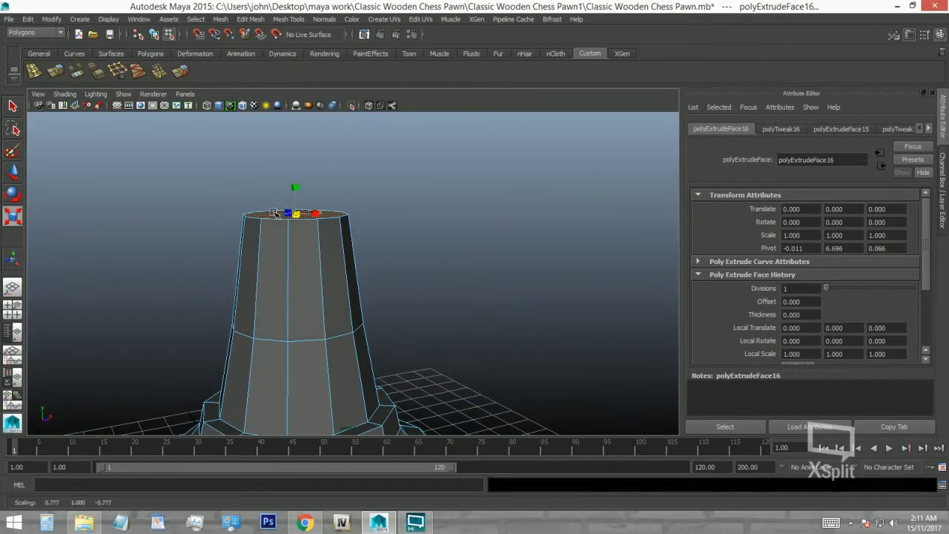
pyautogui.click(305, 523)
pyautogui.click(306, 522)
pyautogui.moveTo(306, 260)
pyautogui.keyDown('alt'); pyautogui.mouseDown()
pyautogui.moveTo(306, 291)
pyautogui.moveTo(295, 271)
pyautogui.mouseUp(); pyautogui.keyUp('alt')
# - Extrude the top face several more times to form the wide flared collar with a raised band
pyautogui.hotkey('ctrl', 'e')
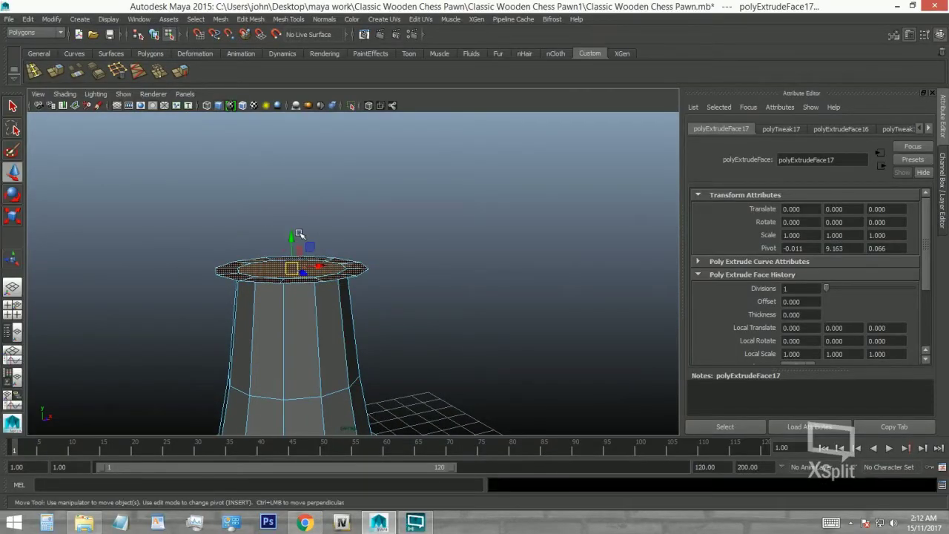
pyautogui.press('w')
pyautogui.keyDown('alt'); pyautogui.moveTo(293, 230); pyautogui.dragTo(288, 221); pyautogui.keyUp('alt')
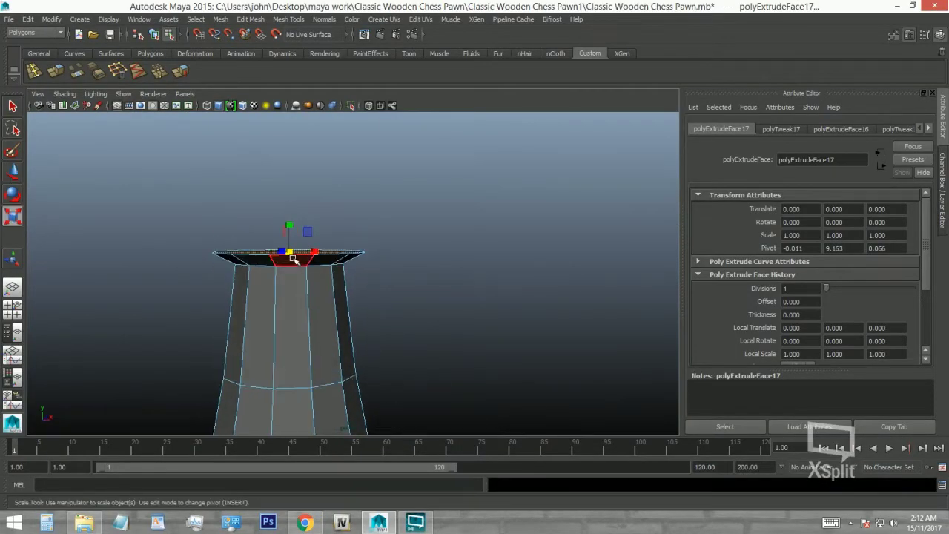
pyautogui.click(306, 523)
pyautogui.click(306, 523)
pyautogui.keyDown('alt'); pyautogui.moveTo(301, 256); pyautogui.dragTo(295, 244); pyautogui.keyUp('alt')
pyautogui.hotkey('ctrl', 'e')
pyautogui.press('w')
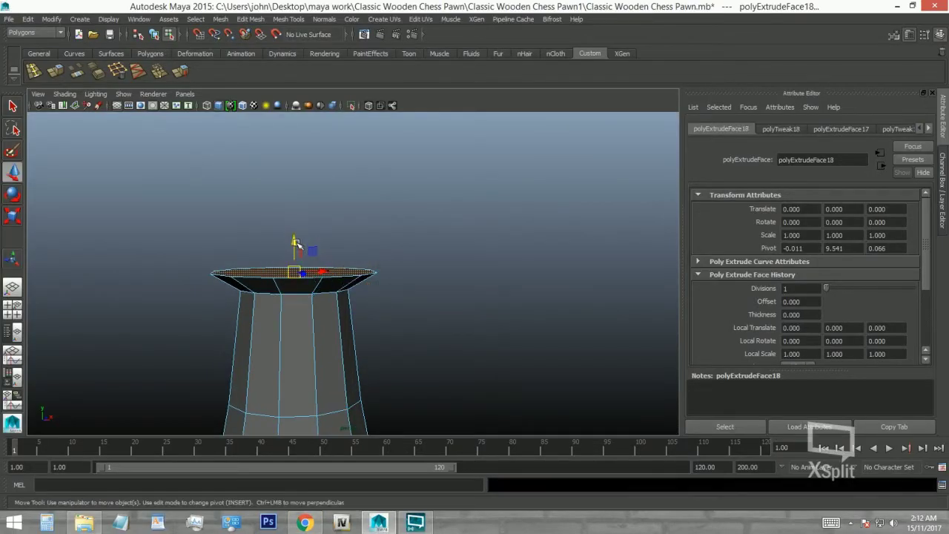
pyautogui.hotkey('ctrl', 'e')
pyautogui.press('w')
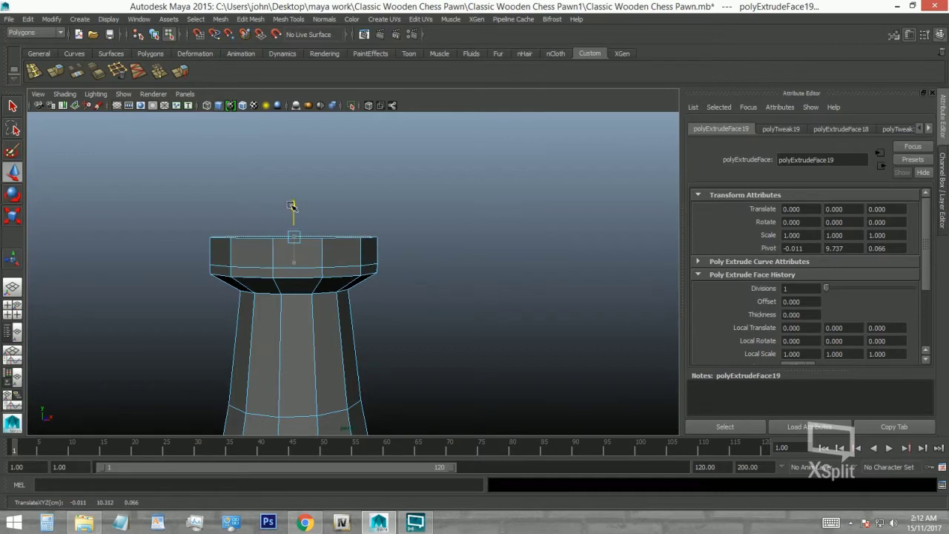
pyautogui.moveTo(392, 363)
pyautogui.keyDown('alt'); pyautogui.mouseDown(button='right')
pyautogui.moveTo(286, 286)
pyautogui.moveTo(341, 318)
pyautogui.mouseUp(button='right'); pyautogui.keyUp('alt')
pyautogui.moveTo(341, 318)
pyautogui.keyDown('alt'); pyautogui.mouseDown()
pyautogui.moveTo(321, 318)
pyautogui.moveTo(308, 302)
pyautogui.mouseUp(); pyautogui.keyUp('alt')
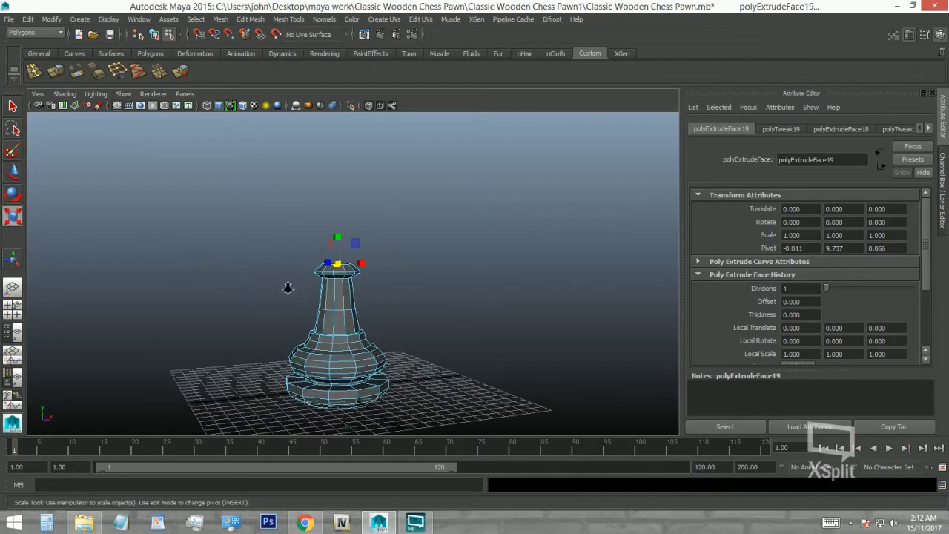
pyautogui.scroll(2, 307, 302)
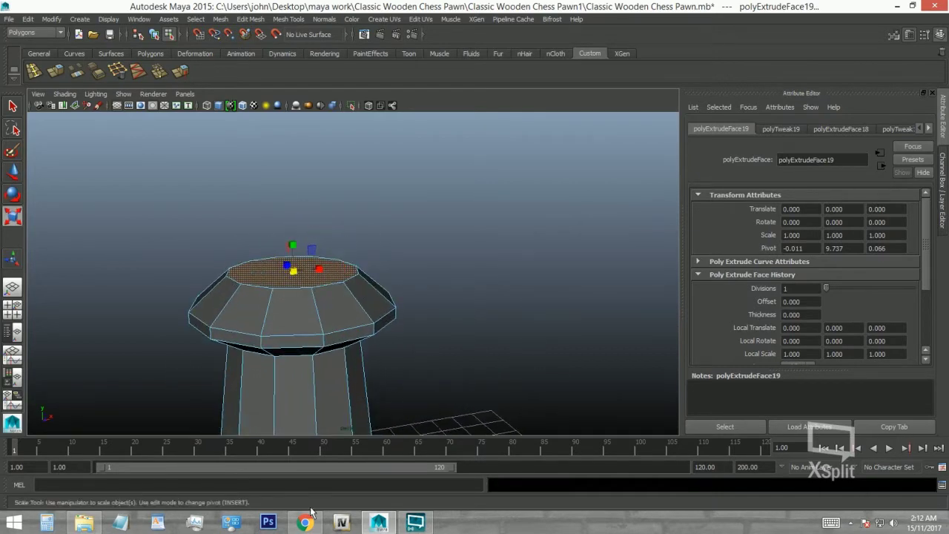
# - Extrude the top face a few more times, raising and scaling each ring above the collar
pyautogui.click(306, 523)
pyautogui.click(305, 523)
pyautogui.scroll(2, 296, 336)
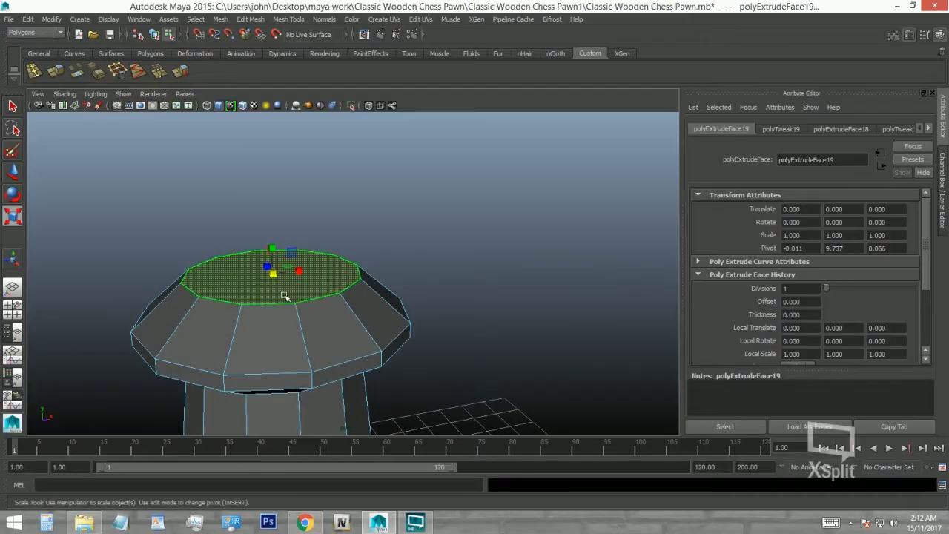
pyautogui.hotkey('ctrl', 'e')
pyautogui.moveTo(274, 254); pyautogui.dragTo(273, 246)
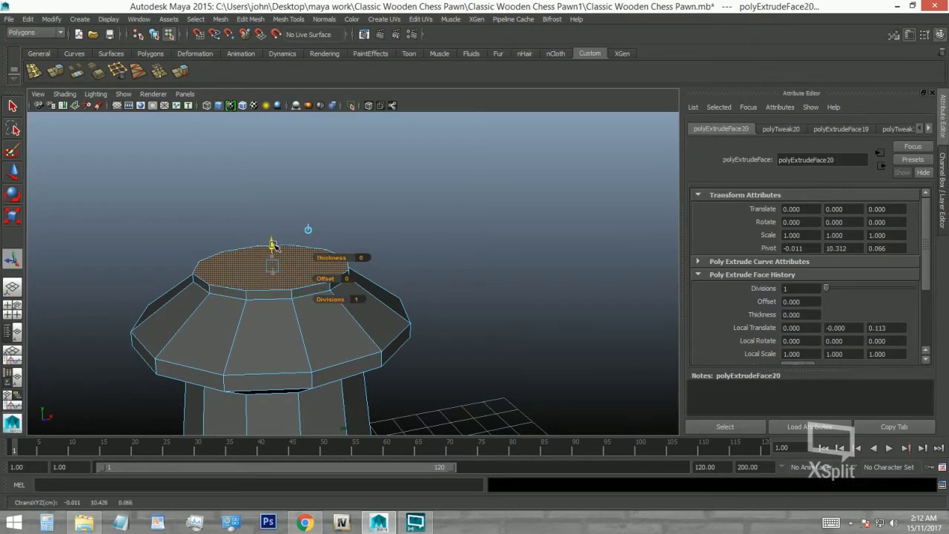
pyautogui.press('r')
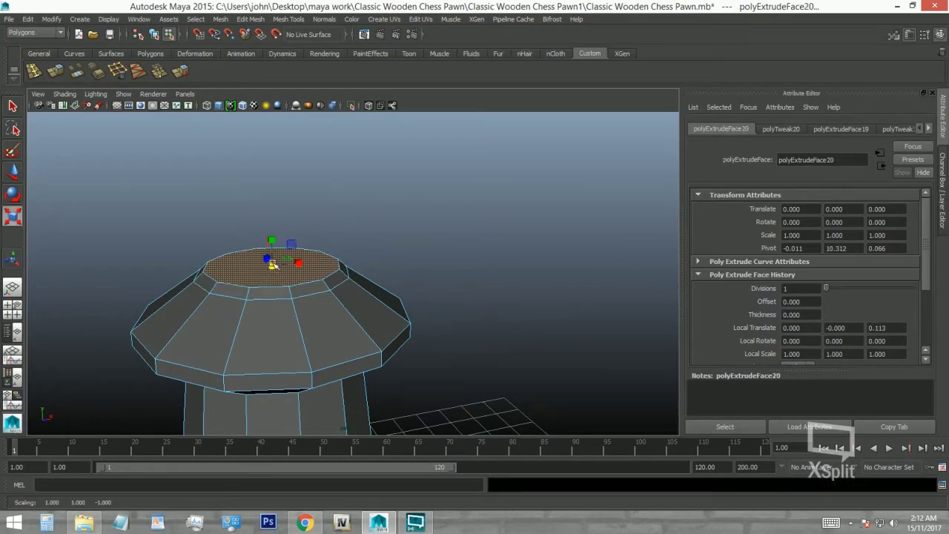
pyautogui.hotkey('ctrl', 'e')
pyautogui.moveTo(273, 249); pyautogui.dragTo(271, 238)
pyautogui.hotkey('ctrl', 'e')
pyautogui.press('r')
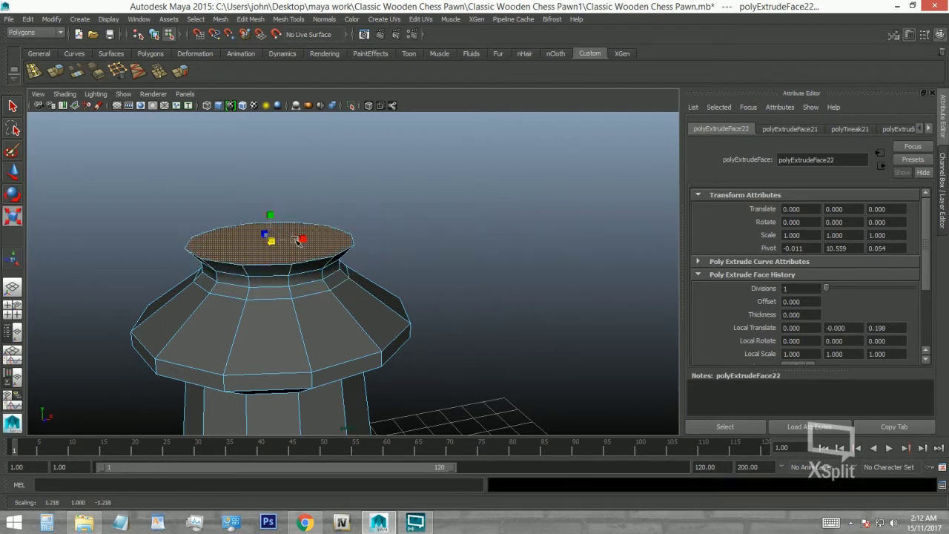
pyautogui.press('w')
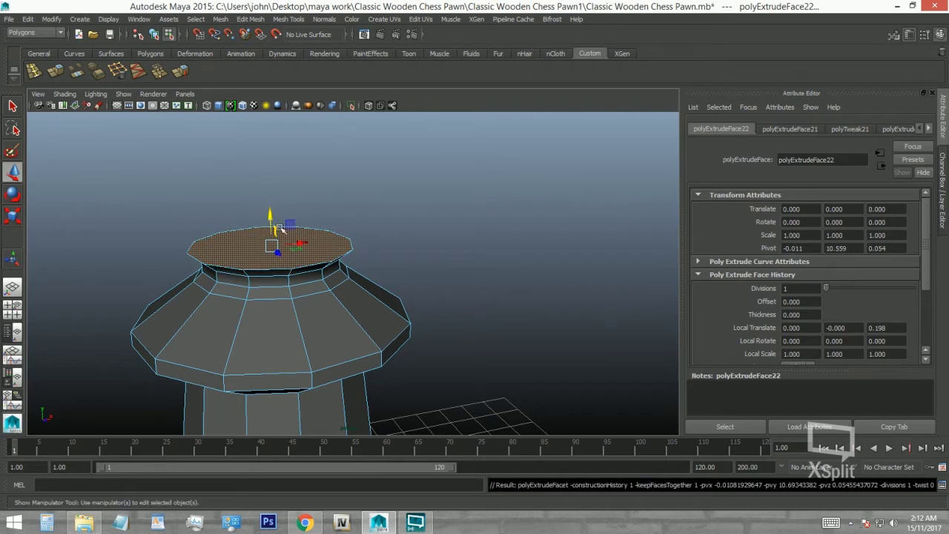
# - Keep extruding the top face, raising it and widening it outward to start the ball head
pyautogui.hotkey('ctrl', 'e')
pyautogui.press('r')
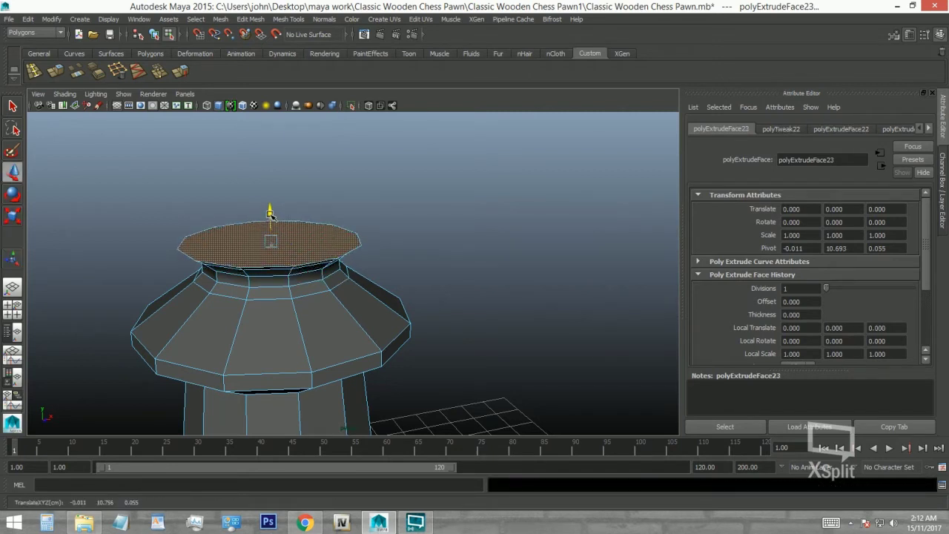
pyautogui.hotkey('ctrl', 'e')
pyautogui.press('w')
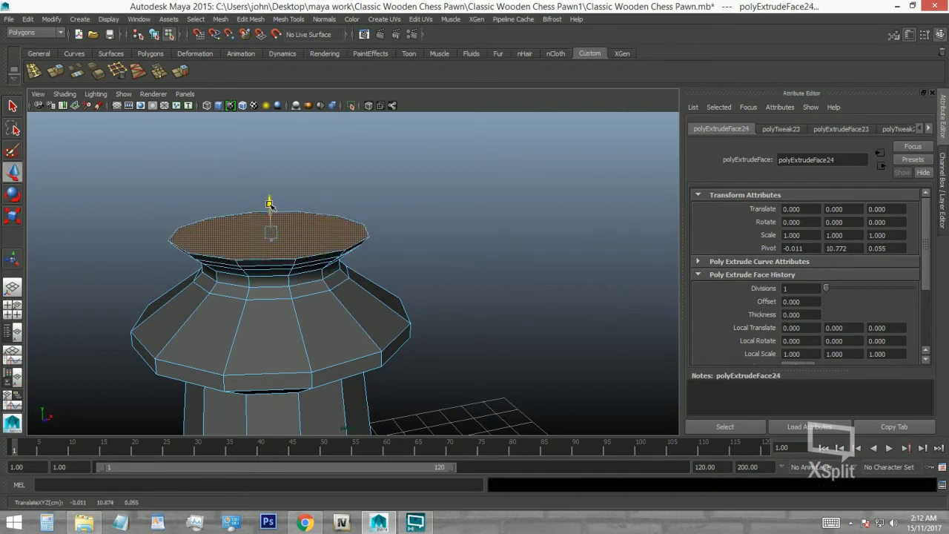
pyautogui.hotkey('ctrl', 'e')
pyautogui.press('r')
pyautogui.moveTo(272, 212)
pyautogui.mouseDown()
pyautogui.moveTo(269, 189)
pyautogui.moveTo(281, 244)
pyautogui.mouseUp()
pyautogui.hotkey('ctrl', 'e')
pyautogui.moveTo(293, 279)
pyautogui.mouseDown()
pyautogui.moveTo(301, 276)
pyautogui.moveTo(284, 235)
pyautogui.moveTo(280, 248)
pyautogui.moveTo(279, 204)
pyautogui.moveTo(279, 230)
pyautogui.mouseUp()
# - Extrude further rings, moving them up and scaling inward to round the head and narrow its top opening
pyautogui.hotkey('ctrl', 'e')
pyautogui.press('w')
pyautogui.hotkey('ctrl', 'e')
pyautogui.press('w')
pyautogui.hotkey('ctrl', 'e')
pyautogui.press('w')
pyautogui.press('r')
pyautogui.hotkey('ctrl', 'e')
pyautogui.hotkey('ctrl', 'e')
pyautogui.press('w')
pyautogui.moveTo(276, 197)
pyautogui.mouseDown()
pyautogui.moveTo(277, 180)
pyautogui.moveTo(267, 201)
pyautogui.mouseUp()
pyautogui.press('r')
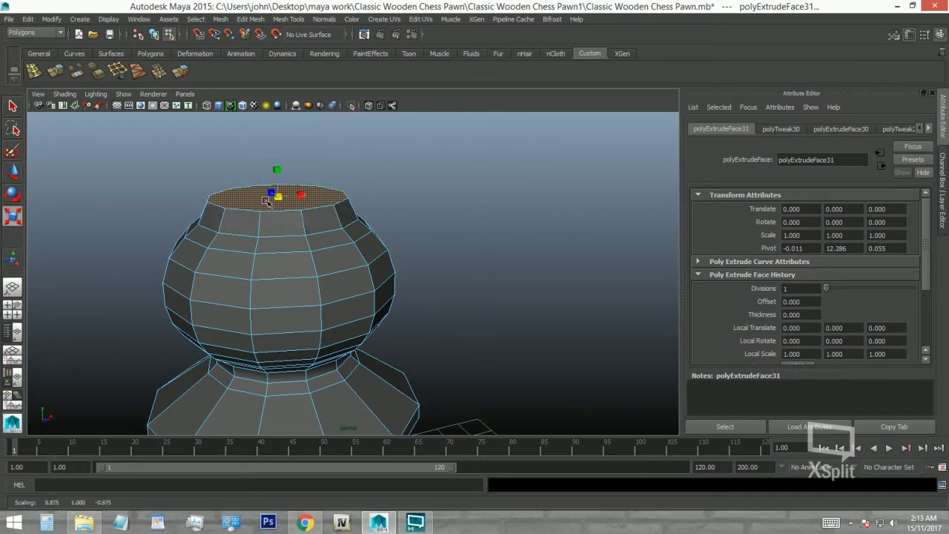
pyautogui.moveTo(244, 210); pyautogui.dragTo(222, 187, button='right')
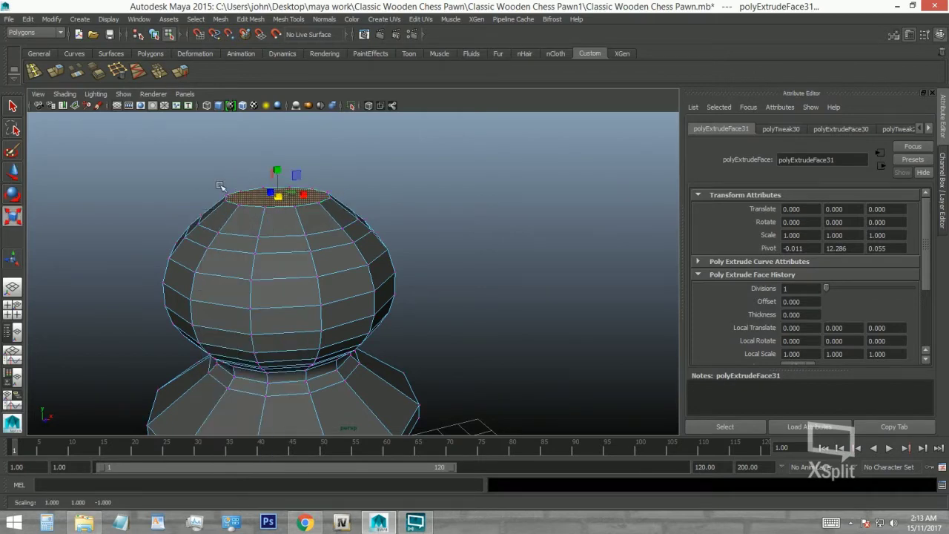
pyautogui.keyDown('alt'); pyautogui.moveTo(318, 213); pyautogui.dragTo(269, 45); pyautogui.keyUp('alt')
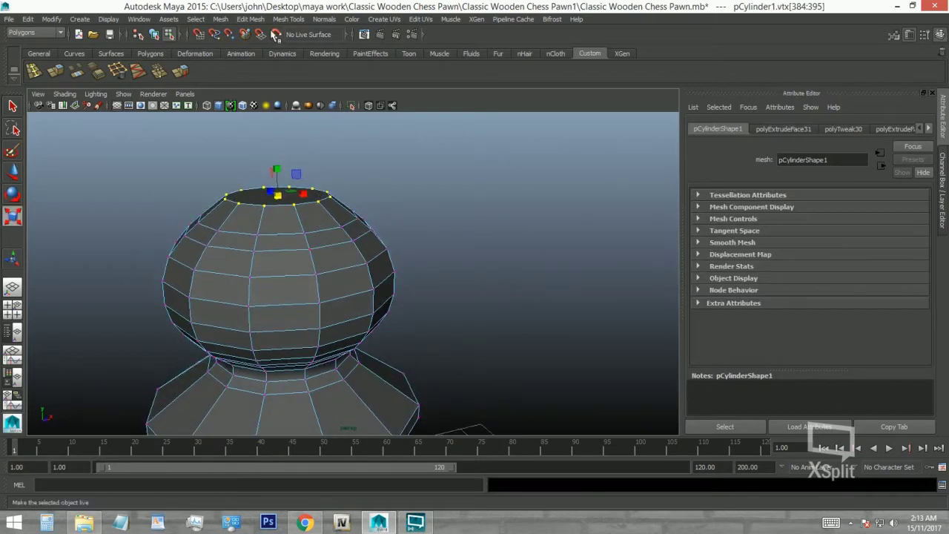
# - Extrude the head's top face and merge it to a single centre vertex with Merge Components to Center
pyautogui.moveTo(252, 194); pyautogui.dragTo(286, 197, button='right')
pyautogui.click(274, 199)
pyautogui.hotkey('ctrl', 'e')
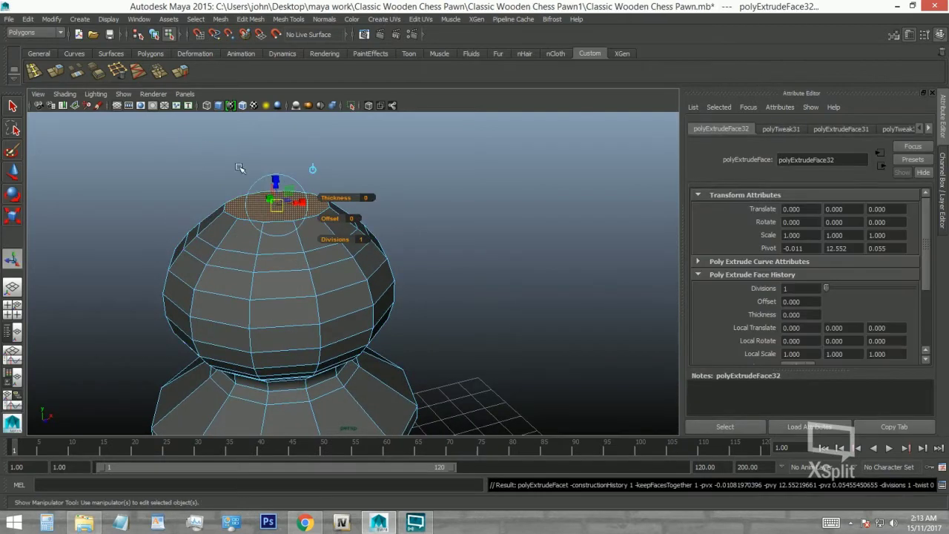
pyautogui.click(250, 19)
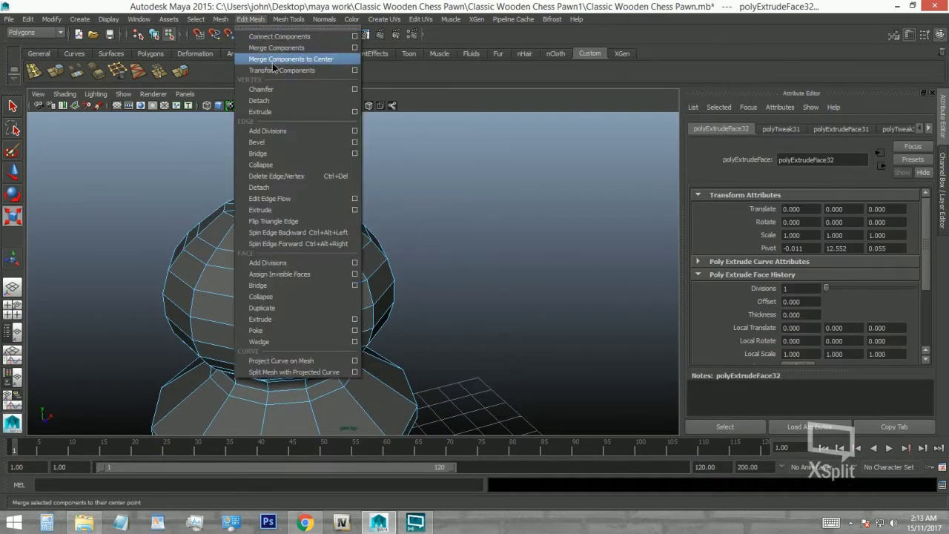
pyautogui.click(273, 61)
# - Raise the merged top vertex into a slight peak and view the whole pawn
pyautogui.moveTo(275, 227)
pyautogui.keyDown('alt'); pyautogui.mouseDown()
pyautogui.moveTo(280, 244)
pyautogui.moveTo(276, 201)
pyautogui.mouseUp(); pyautogui.keyUp('alt')
pyautogui.click(275, 196)
pyautogui.press('w')
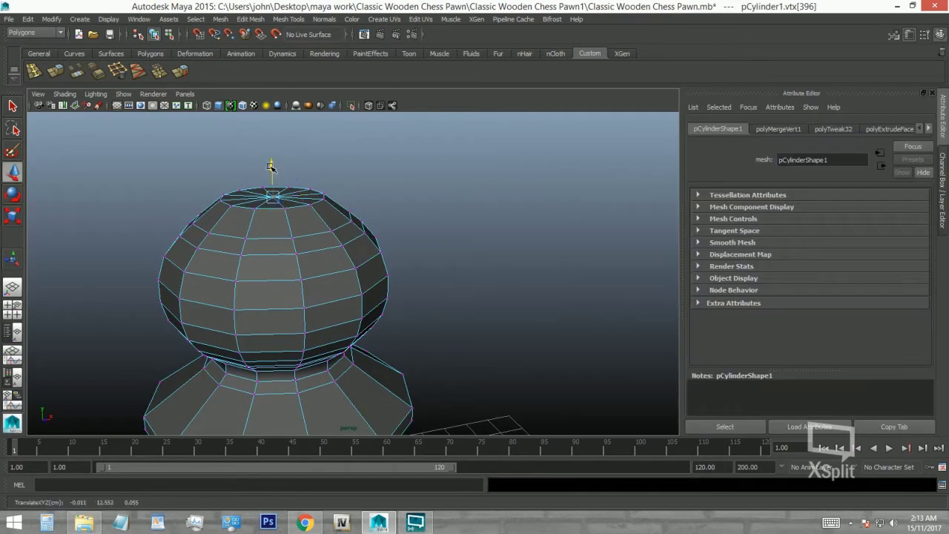
pyautogui.moveTo(269, 144); pyautogui.dragTo(273, 120)
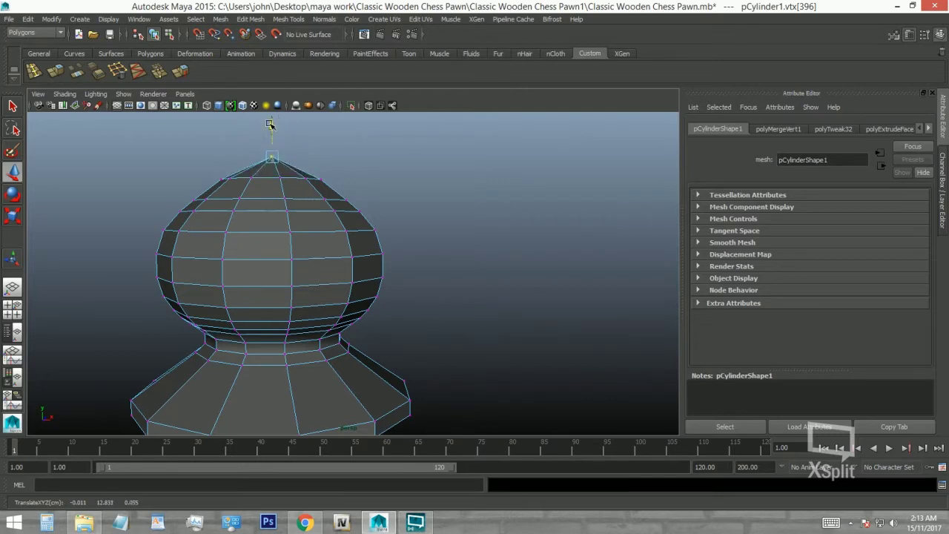
pyautogui.moveTo(289, 151)
pyautogui.keyDown('alt'); pyautogui.mouseDown()
pyautogui.moveTo(191, 207)
pyautogui.moveTo(161, 201)
pyautogui.moveTo(290, 190)
pyautogui.moveTo(294, 198)
pyautogui.mouseUp(); pyautogui.keyUp('alt')
pyautogui.keyDown('alt'); pyautogui.moveTo(294, 199); pyautogui.dragTo(330, 131, button='right'); pyautogui.keyUp('alt')
pyautogui.keyDown('alt'); pyautogui.moveTo(331, 131); pyautogui.dragTo(335, 137); pyautogui.keyUp('alt')
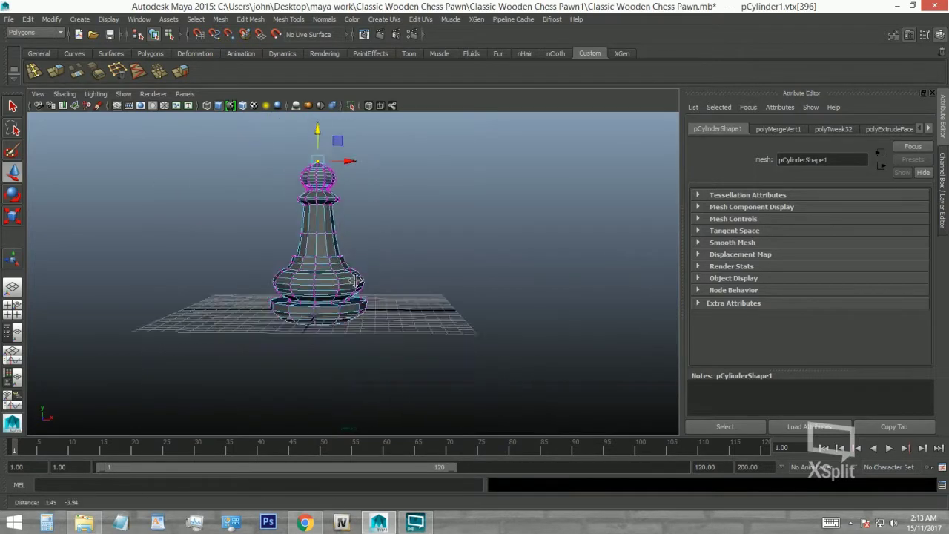
# - Select the pawn's bottom face, extrude it and merge it to its centre point
pyautogui.keyDown('alt'); pyautogui.moveTo(335, 137); pyautogui.dragTo(338, 140, button='right'); pyautogui.keyUp('alt')
pyautogui.rightClick(269, 247)
pyautogui.click(313, 250)
pyautogui.keyDown('alt'); pyautogui.moveTo(314, 250); pyautogui.dragTo(329, 290); pyautogui.keyUp('alt')
pyautogui.rightClick(313, 292)
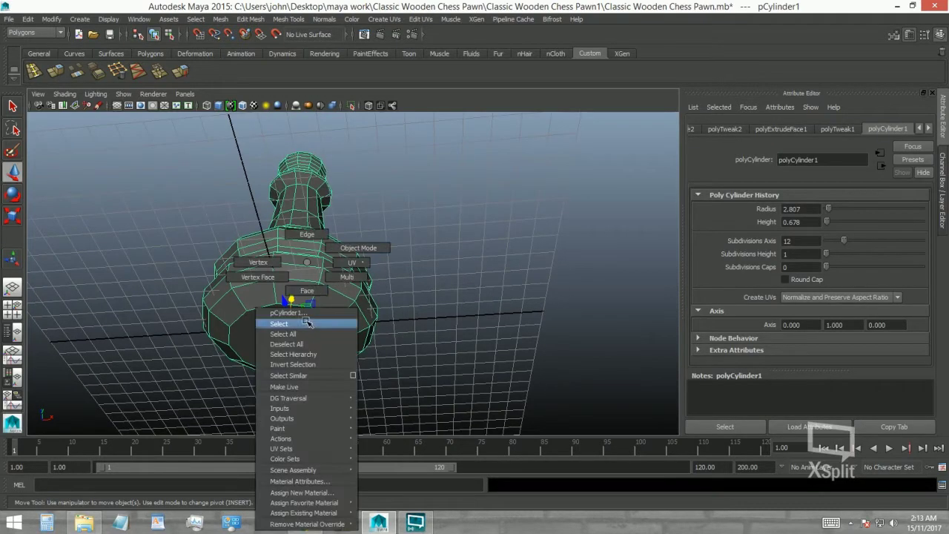
pyautogui.click(313, 320)
pyautogui.click(310, 344)
pyautogui.hotkey('ctrl', 'z')
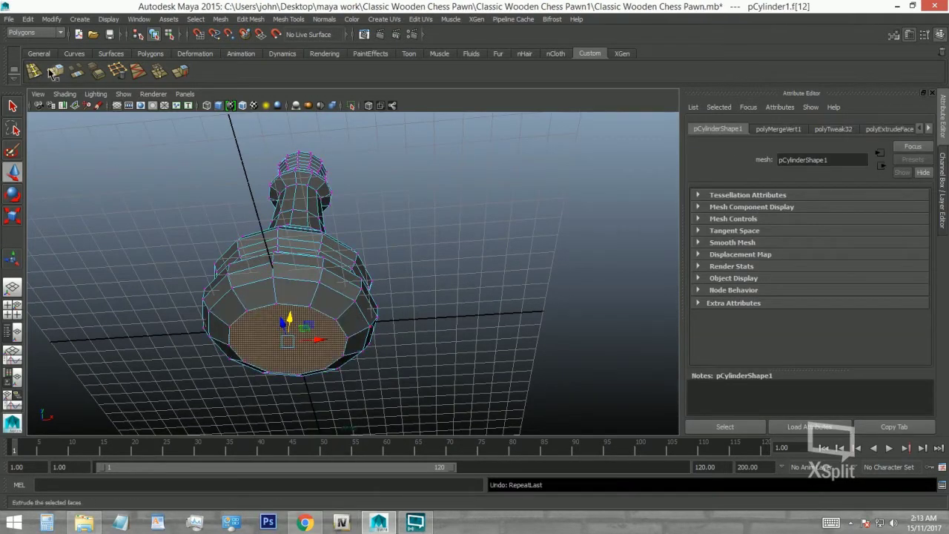
pyautogui.click(52, 71)
pyautogui.click(247, 20)
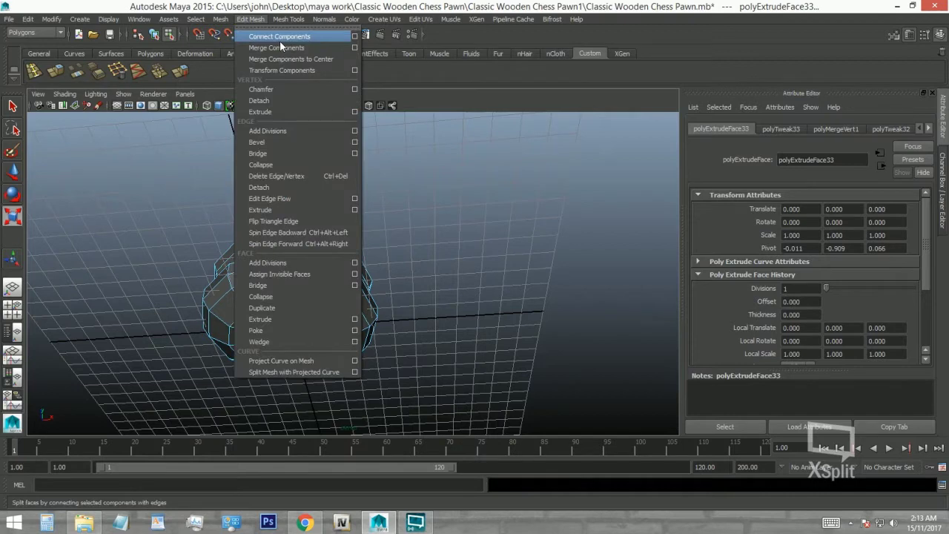
pyautogui.click(279, 46)
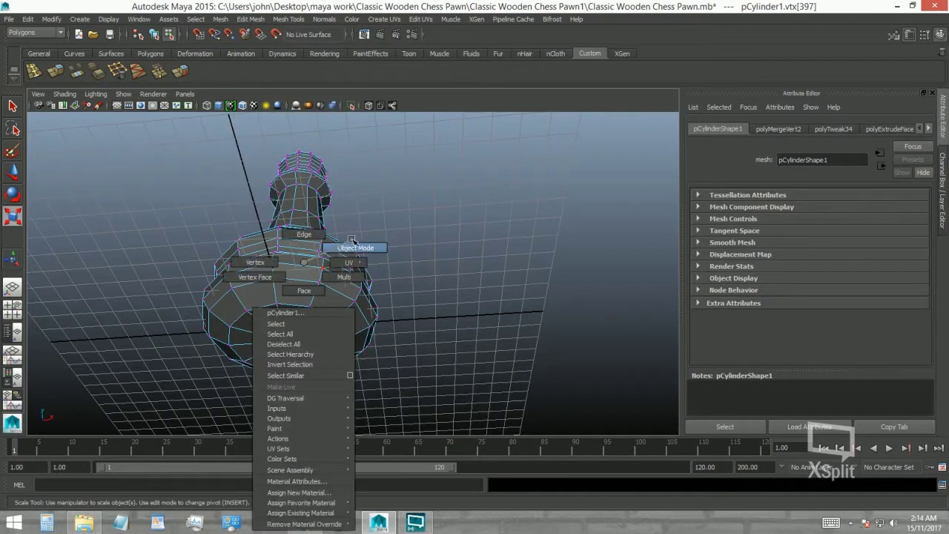
# - Return to Object Mode and orbit around the pawn to inspect the closed base
pyautogui.moveTo(353, 256); pyautogui.dragTo(349, 244, button='right')
pyautogui.click(445, 259)
pyautogui.keyDown('alt'); pyautogui.moveTo(445, 260); pyautogui.dragTo(417, 301); pyautogui.keyUp('alt')
pyautogui.click(360, 296)
pyautogui.keyDown('alt'); pyautogui.moveTo(360, 296); pyautogui.dragTo(367, 326); pyautogui.keyUp('alt')
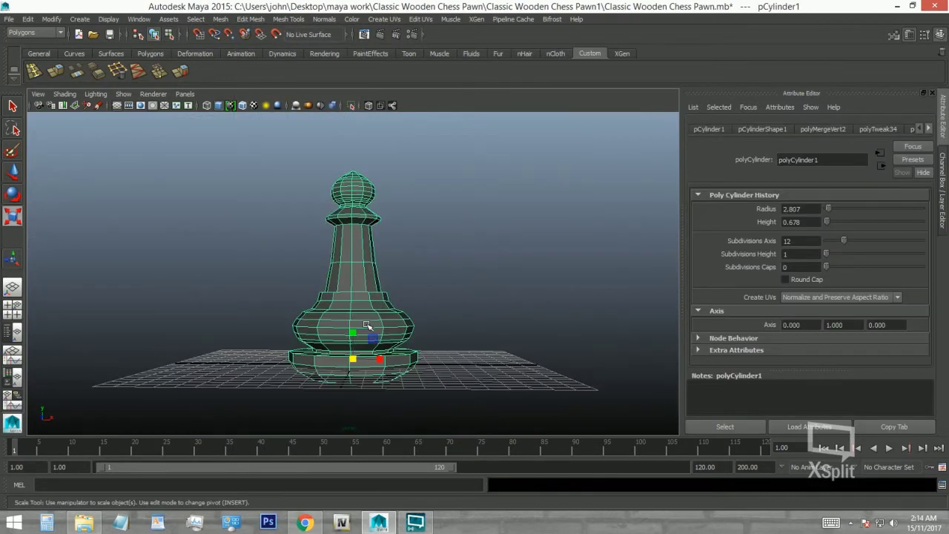
pyautogui.keyDown('alt'); pyautogui.moveTo(397, 363); pyautogui.dragTo(553, 393, button='right'); pyautogui.keyUp('alt')
pyautogui.keyDown('alt'); pyautogui.moveTo(553, 392); pyautogui.dragTo(240, 37); pyautogui.keyUp('alt')
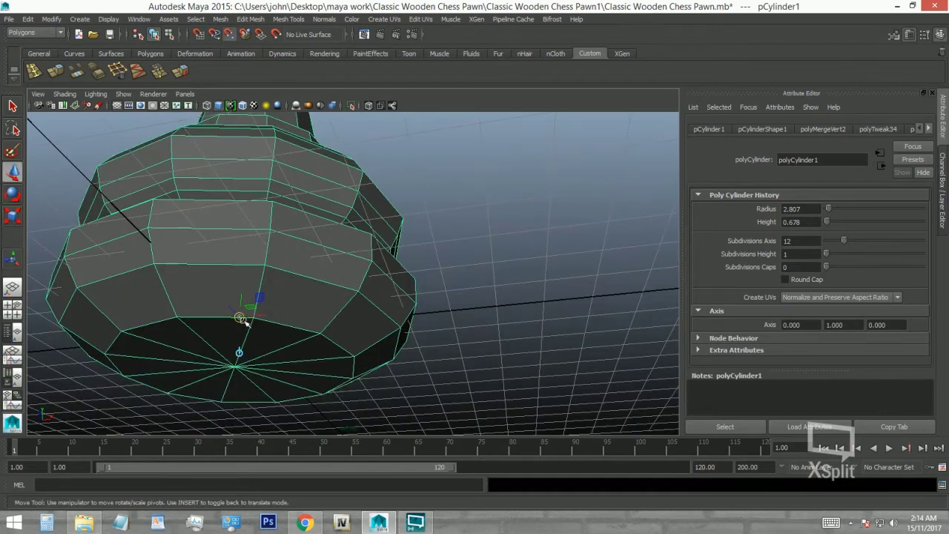
pyautogui.moveTo(236, 365)
pyautogui.keyDown('alt'); pyautogui.mouseDown()
pyautogui.moveTo(295, 354)
pyautogui.moveTo(265, 290)
pyautogui.moveTo(353, 275)
pyautogui.moveTo(301, 259)
pyautogui.moveTo(296, 264)
pyautogui.moveTo(329, 265)
pyautogui.moveTo(339, 275)
pyautogui.moveTo(358, 367)
pyautogui.moveTo(339, 333)
pyautogui.moveTo(532, 306)
pyautogui.mouseUp(); pyautogui.keyUp('alt')
pyautogui.moveTo(532, 306)
pyautogui.keyDown('alt'); pyautogui.mouseDown(button='right')
pyautogui.moveTo(334, 328)
pyautogui.moveTo(364, 322)
pyautogui.mouseUp(button='right'); pyautogui.keyUp('alt')
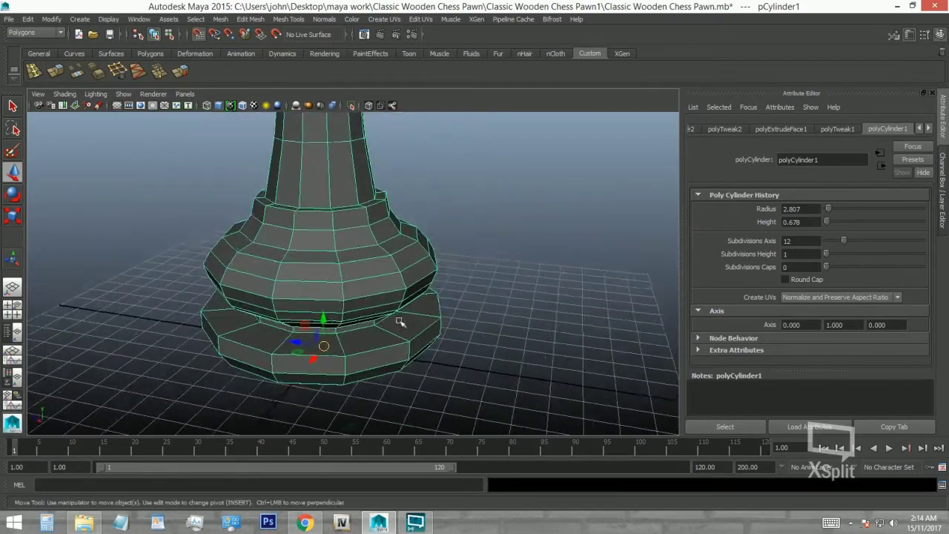
pyautogui.keyDown('alt'); pyautogui.moveTo(364, 322); pyautogui.dragTo(363, 252); pyautogui.keyUp('alt')
pyautogui.moveTo(341, 279)
pyautogui.keyDown('alt'); pyautogui.mouseDown(button='right')
pyautogui.moveTo(339, 269)
pyautogui.moveTo(333, 275)
pyautogui.mouseUp(button='right'); pyautogui.keyUp('alt')
pyautogui.moveTo(333, 275)
pyautogui.keyDown('alt'); pyautogui.mouseDown()
pyautogui.moveTo(296, 335)
pyautogui.moveTo(306, 329)
pyautogui.mouseUp(); pyautogui.keyUp('alt')
# - Insert three edge loops around the pawn's base with the Insert Edge Loop Tool
pyautogui.rightClick(305, 330)
pyautogui.click(360, 260)
pyautogui.moveTo(361, 260)
pyautogui.keyDown('alt'); pyautogui.mouseDown()
pyautogui.moveTo(317, 296)
pyautogui.moveTo(364, 269)
pyautogui.moveTo(356, 312)
pyautogui.moveTo(423, 312)
pyautogui.mouseUp(); pyautogui.keyUp('alt')
pyautogui.click(356, 311)
pyautogui.click(445, 326)
pyautogui.moveTo(424, 312)
pyautogui.keyDown('alt'); pyautogui.mouseDown(button='right')
pyautogui.moveTo(741, 408)
pyautogui.moveTo(413, 269)
pyautogui.mouseUp(button='right'); pyautogui.keyUp('alt')
pyautogui.click(413, 269)
pyautogui.click(33, 70)
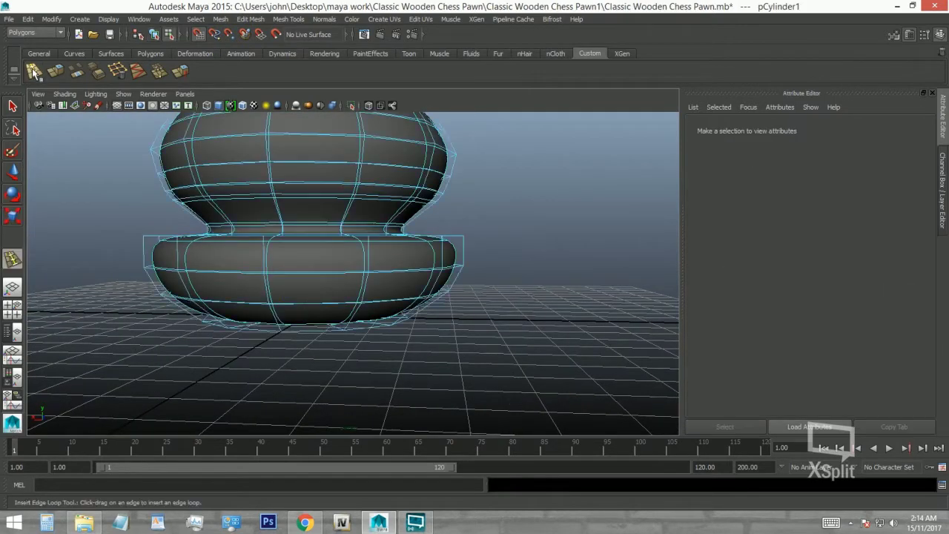
pyautogui.scroll(3, 252, 345)
pyautogui.moveTo(95, 232)
pyautogui.mouseDown()
pyautogui.moveTo(93, 275)
pyautogui.moveTo(95, 265)
pyautogui.mouseUp()
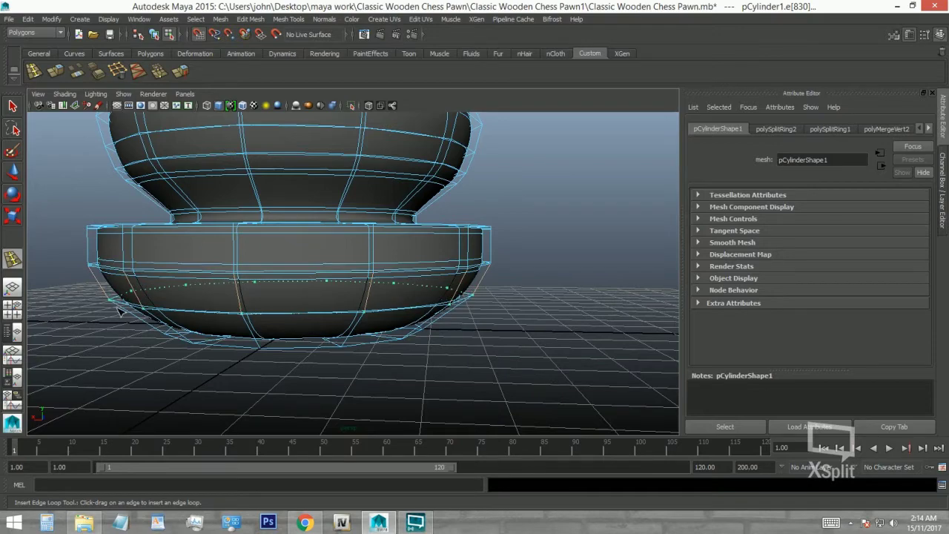
pyautogui.moveTo(114, 297); pyautogui.dragTo(117, 300)
pyautogui.moveTo(197, 343); pyautogui.dragTo(198, 297)
# - Add more edge loops around the neck and the collar
pyautogui.moveTo(212, 297)
pyautogui.keyDown('alt'); pyautogui.mouseDown(button='right')
pyautogui.moveTo(186, 427)
pyautogui.moveTo(166, 214)
pyautogui.mouseUp(button='right'); pyautogui.keyUp('alt')
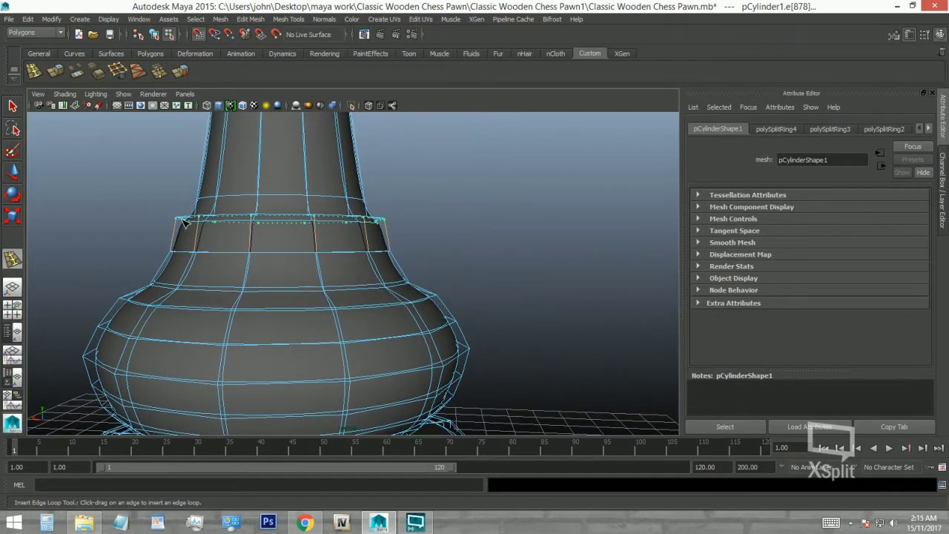
pyautogui.click(185, 222)
pyautogui.moveTo(185, 221)
pyautogui.keyDown('alt'); pyautogui.mouseDown()
pyautogui.moveTo(217, 207)
pyautogui.moveTo(233, 217)
pyautogui.moveTo(212, 193)
pyautogui.moveTo(203, 148)
pyautogui.moveTo(199, 170)
pyautogui.mouseUp(); pyautogui.keyUp('alt')
pyautogui.click(217, 229)
pyautogui.click(199, 159)
pyautogui.moveTo(199, 170)
pyautogui.keyDown('alt'); pyautogui.mouseDown()
pyautogui.moveTo(212, 159)
pyautogui.moveTo(212, 198)
pyautogui.moveTo(250, 259)
pyautogui.moveTo(223, 222)
pyautogui.moveTo(198, 235)
pyautogui.moveTo(255, 222)
pyautogui.moveTo(264, 198)
pyautogui.mouseUp(); pyautogui.keyUp('alt')
pyautogui.press('q')
# - Adjust the height of the head's top vertex, then return to object mode and deselect
pyautogui.moveTo(319, 191); pyautogui.dragTo(274, 191, button='right')
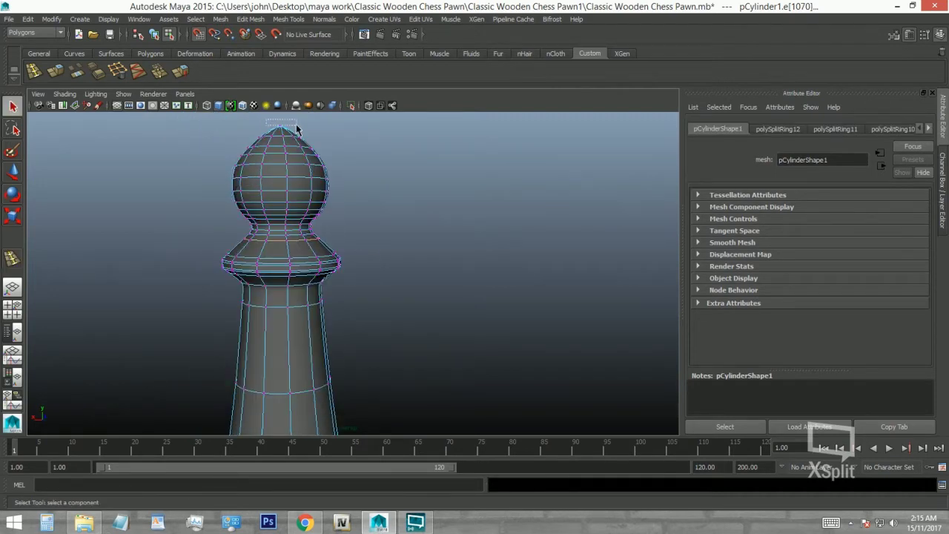
pyautogui.click(287, 124)
pyautogui.press('w')
pyautogui.keyDown('alt'); pyautogui.moveTo(265, 90); pyautogui.dragTo(275, 156, button='middle'); pyautogui.keyUp('alt')
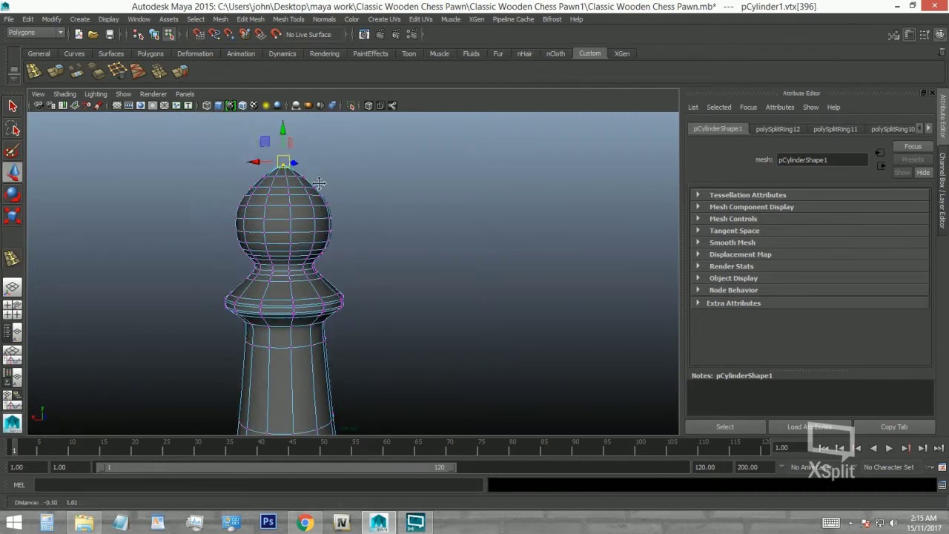
pyautogui.moveTo(274, 156); pyautogui.dragTo(274, 152)
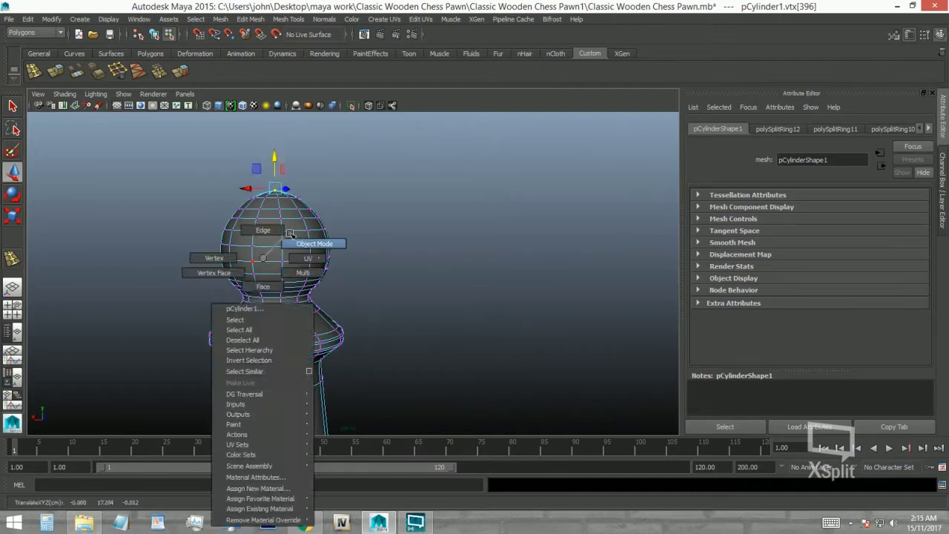
pyautogui.moveTo(293, 249); pyautogui.dragTo(319, 245, button='right')
pyautogui.moveTo(304, 275)
pyautogui.keyDown('alt'); pyautogui.mouseDown()
pyautogui.moveTo(428, 244)
pyautogui.moveTo(342, 253)
pyautogui.moveTo(374, 311)
pyautogui.mouseUp(); pyautogui.keyUp('alt')
pyautogui.click(428, 244)
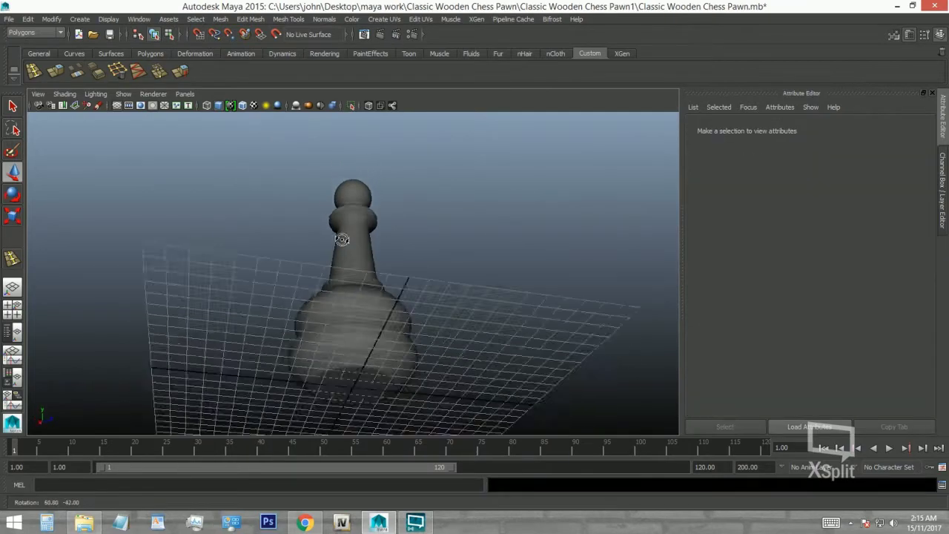
# - Preview the pawn smoothed and delete the extra edge loop around its lower bulge
pyautogui.click(380, 321)
pyautogui.click(441, 309)
pyautogui.moveTo(441, 309)
pyautogui.keyDown('alt'); pyautogui.mouseDown()
pyautogui.moveTo(415, 322)
pyautogui.moveTo(311, 298)
pyautogui.mouseUp(); pyautogui.keyUp('alt')
pyautogui.click(343, 299)
pyautogui.press('3')
pyautogui.moveTo(311, 299)
pyautogui.keyDown('alt'); pyautogui.mouseDown(button='right')
pyautogui.moveTo(282, 252)
pyautogui.moveTo(220, 242)
pyautogui.mouseUp(button='right'); pyautogui.keyUp('alt')
pyautogui.click(289, 315)
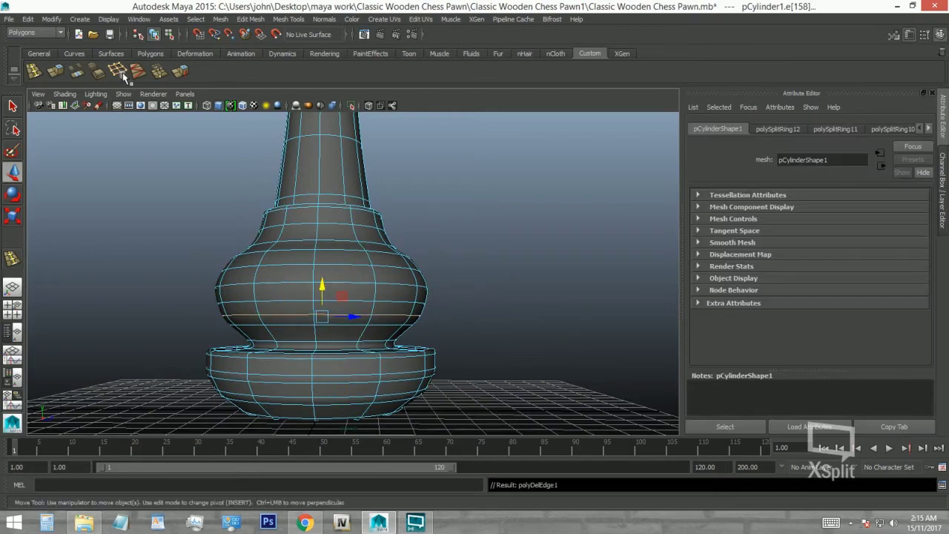
pyautogui.moveTo(286, 292)
pyautogui.keyDown('alt'); pyautogui.mouseDown()
pyautogui.moveTo(360, 269)
pyautogui.moveTo(364, 259)
pyautogui.moveTo(301, 292)
pyautogui.mouseUp(); pyautogui.keyUp('alt')
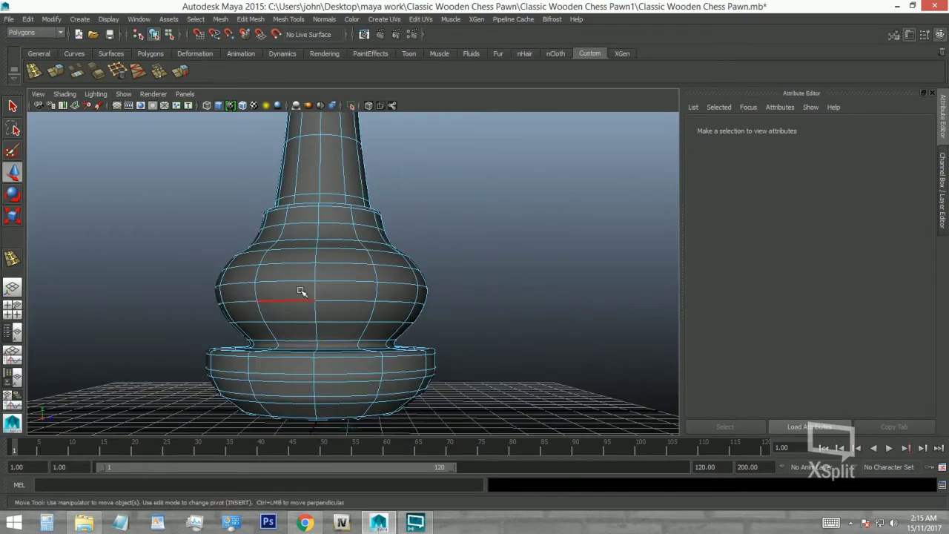
pyautogui.doubleClick(289, 282)
pyautogui.click(119, 70)
# - Delete the redundant horizontal edge loops on the pawn's round head
pyautogui.moveTo(254, 199)
pyautogui.keyDown('alt'); pyautogui.mouseDown(button='middle')
pyautogui.moveTo(304, 318)
pyautogui.moveTo(297, 433)
pyautogui.mouseUp(button='middle'); pyautogui.keyUp('alt')
pyautogui.scroll(3, 308, 262)
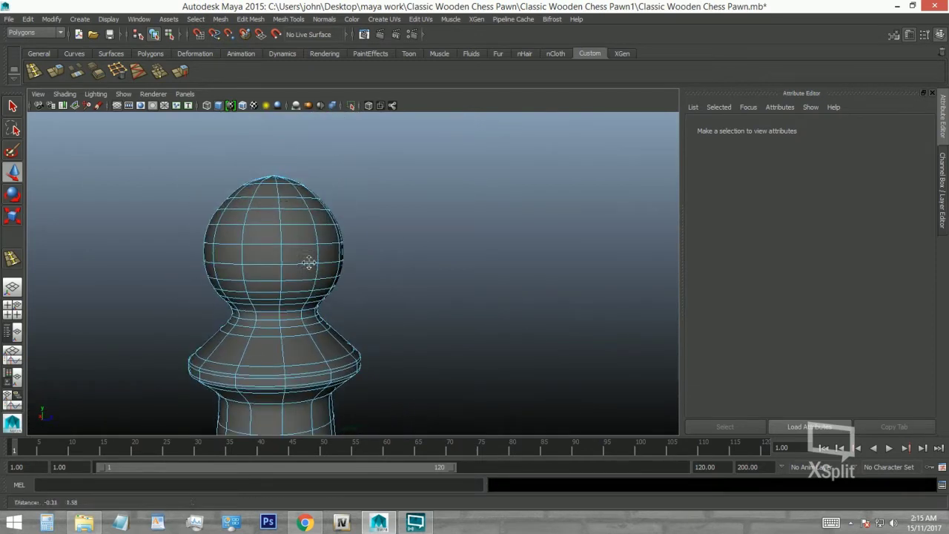
pyautogui.press('Delete')
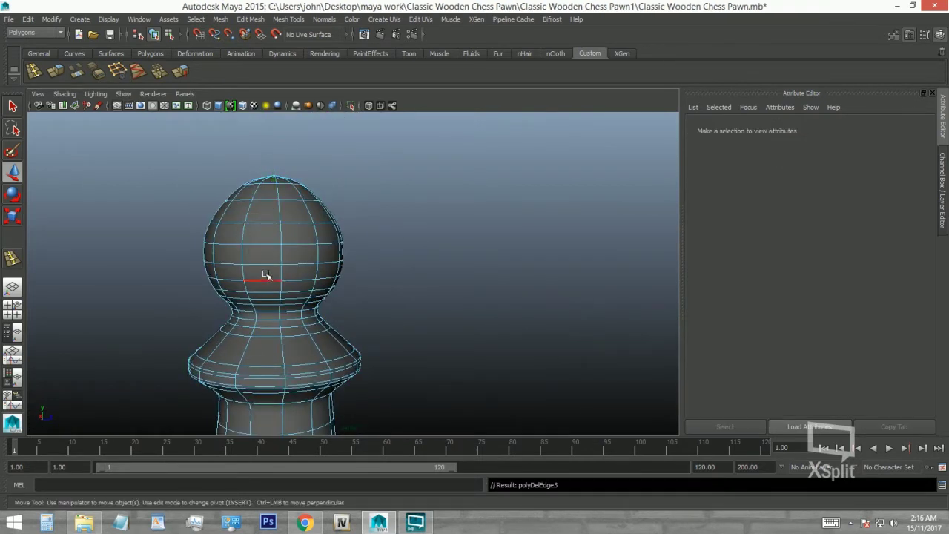
pyautogui.click(264, 295)
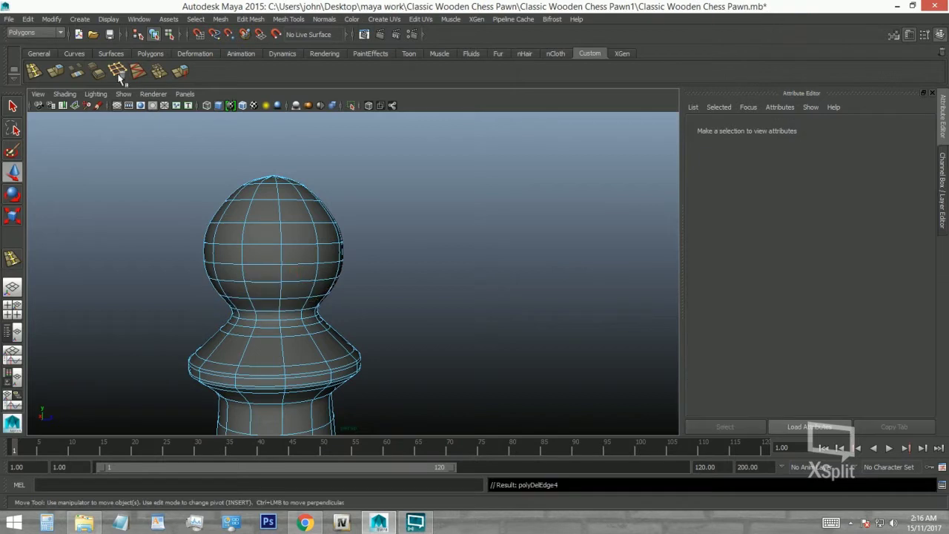
pyautogui.keyDown('alt'); pyautogui.moveTo(259, 274); pyautogui.dragTo(250, 269, button='middle'); pyautogui.keyUp('alt')
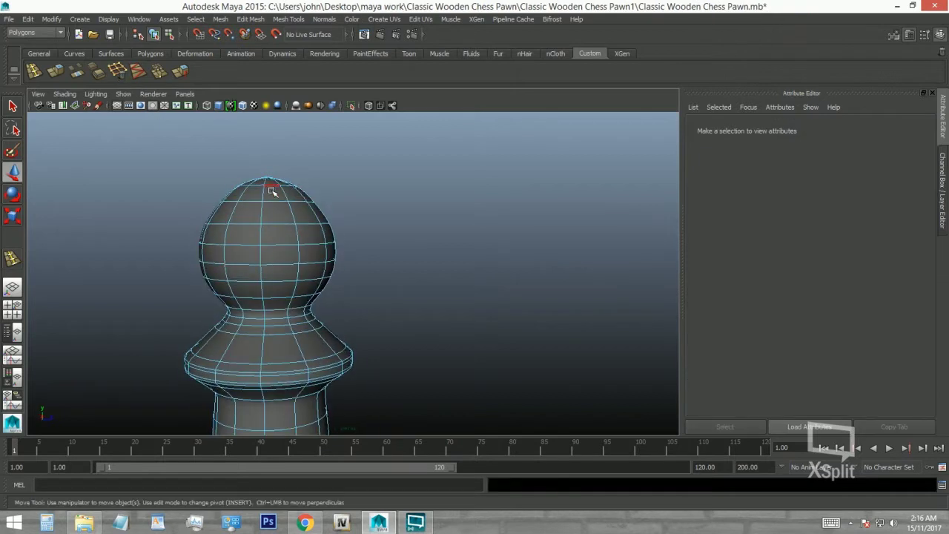
# - Flatten the head top by lowering its top vertices and scaling the middle vertex ring
pyautogui.moveTo(186, 145); pyautogui.dragTo(370, 208)
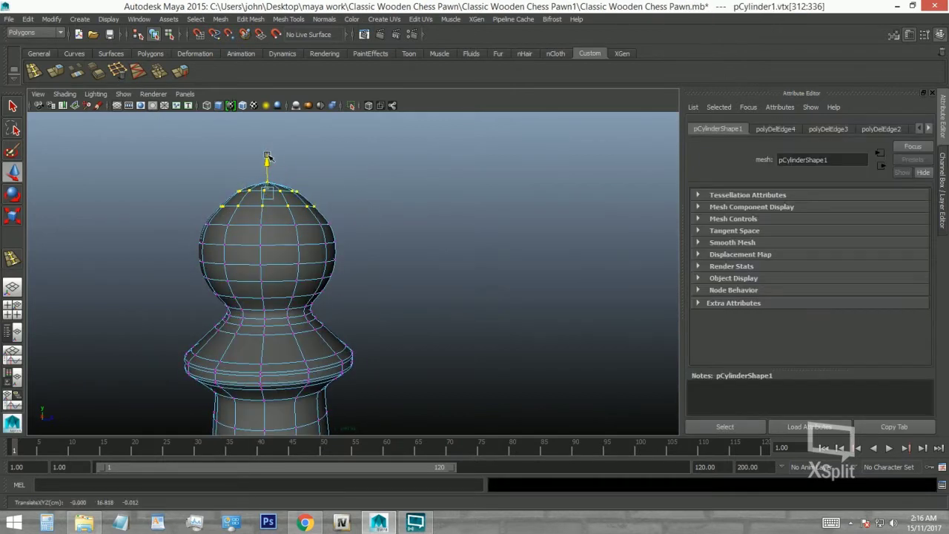
pyautogui.moveTo(268, 152); pyautogui.dragTo(267, 157)
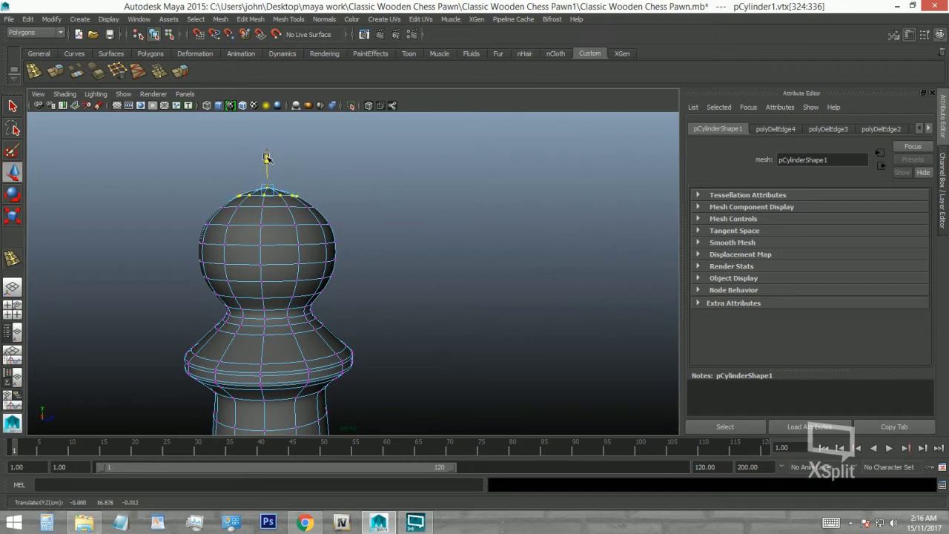
pyautogui.keyDown('alt'); pyautogui.moveTo(341, 250); pyautogui.dragTo(295, 189); pyautogui.keyUp('alt')
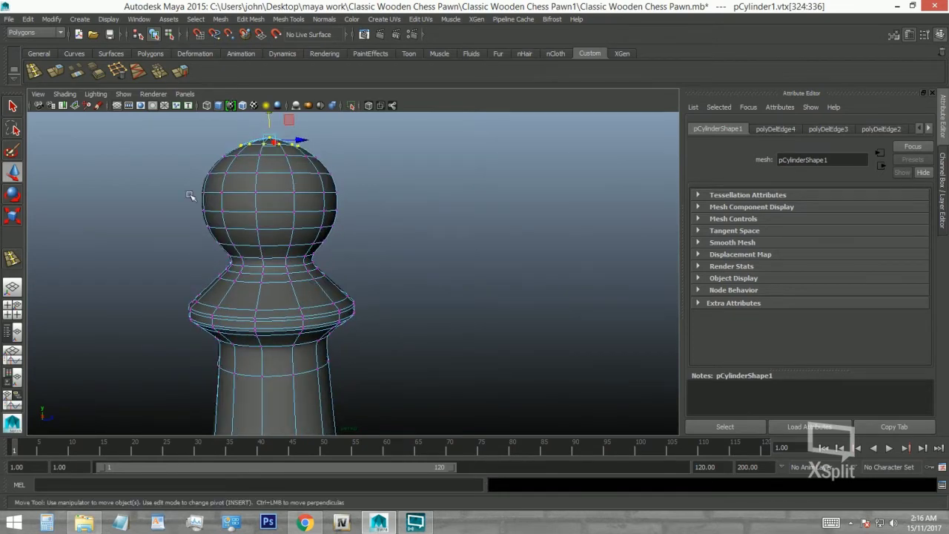
pyautogui.moveTo(386, 216); pyautogui.dragTo(385, 216)
pyautogui.press('r')
pyautogui.moveTo(196, 215)
pyautogui.keyDown('alt'); pyautogui.mouseDown()
pyautogui.moveTo(287, 205)
pyautogui.moveTo(266, 206)
pyautogui.moveTo(353, 183)
pyautogui.mouseUp(); pyautogui.keyUp('alt')
pyautogui.moveTo(261, 135); pyautogui.dragTo(298, 145)
pyautogui.press('w')
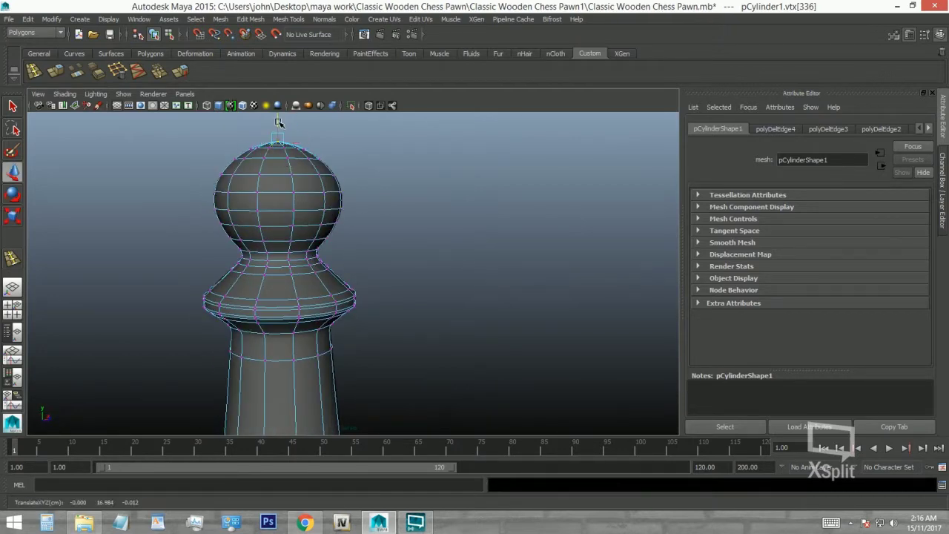
# - Return to object mode, then select the pawn's upper faces from the top view
pyautogui.press('F8')
pyautogui.scroll(-10, 435, 227)
pyautogui.click(434, 227)
pyautogui.keyDown('alt'); pyautogui.moveTo(434, 227); pyautogui.dragTo(307, 239); pyautogui.keyUp('alt')
pyautogui.moveTo(307, 239)
pyautogui.keyDown('alt'); pyautogui.mouseDown(button='right')
pyautogui.moveTo(356, 207)
pyautogui.moveTo(364, 237)
pyautogui.mouseUp(button='right'); pyautogui.keyUp('alt')
pyautogui.moveTo(364, 237)
pyautogui.keyDown('alt'); pyautogui.mouseDown()
pyautogui.moveTo(370, 271)
pyautogui.moveTo(303, 297)
pyautogui.moveTo(335, 252)
pyautogui.mouseUp(); pyautogui.keyUp('alt')
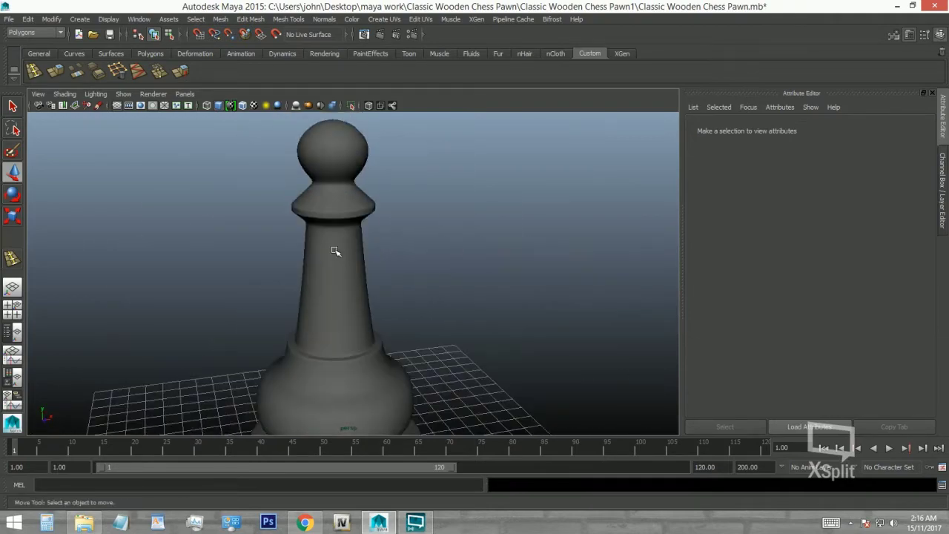
pyautogui.click(356, 240)
pyautogui.press('space')
pyautogui.press('space')
pyautogui.scroll(-3, 247, 200)
pyautogui.press('F11')
pyautogui.scroll(3, 396, 218)
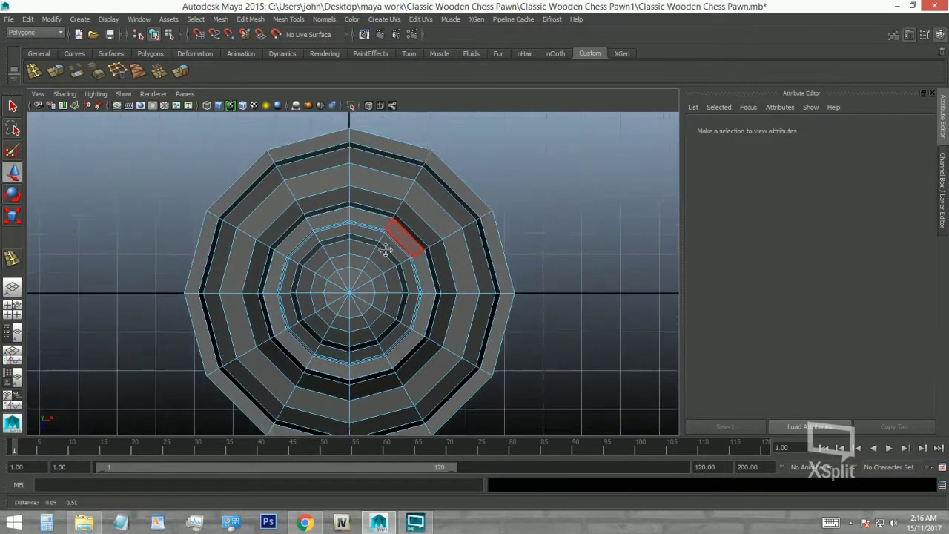
pyautogui.scroll(-3, 356, 248)
pyautogui.moveTo(356, 249)
pyautogui.keyDown('alt'); pyautogui.mouseDown(button='middle')
pyautogui.moveTo(348, 265)
pyautogui.moveTo(365, 265)
pyautogui.mouseUp(button='middle'); pyautogui.keyUp('alt')
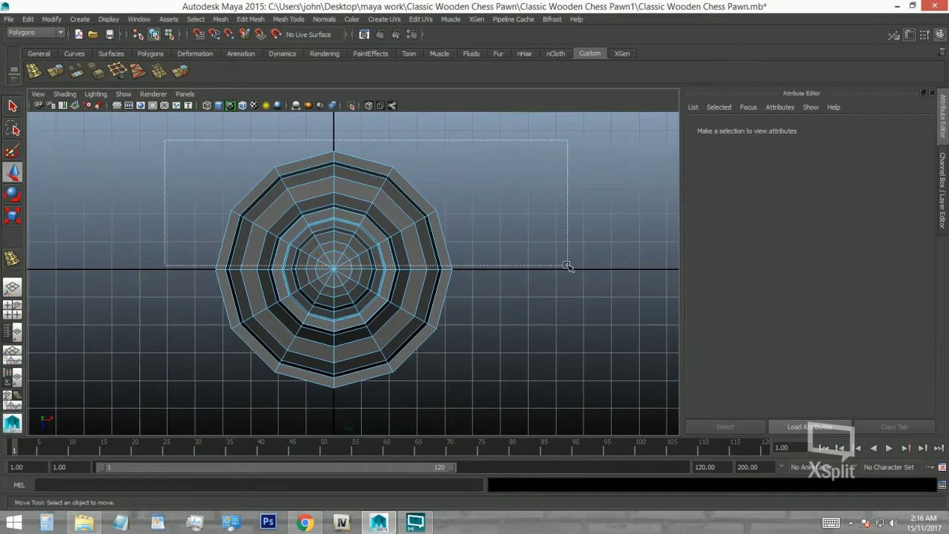
pyautogui.moveTo(567, 265); pyautogui.dragTo(566, 267)
# - Back in perspective, open the UV Texture Editor for the pawn
pyautogui.press('space')
pyautogui.press('space')
pyautogui.moveTo(396, 227)
pyautogui.keyDown('alt'); pyautogui.mouseDown()
pyautogui.moveTo(591, 195)
pyautogui.moveTo(494, 140)
pyautogui.moveTo(260, 224)
pyautogui.moveTo(318, 210)
pyautogui.mouseUp(); pyautogui.keyUp('alt')
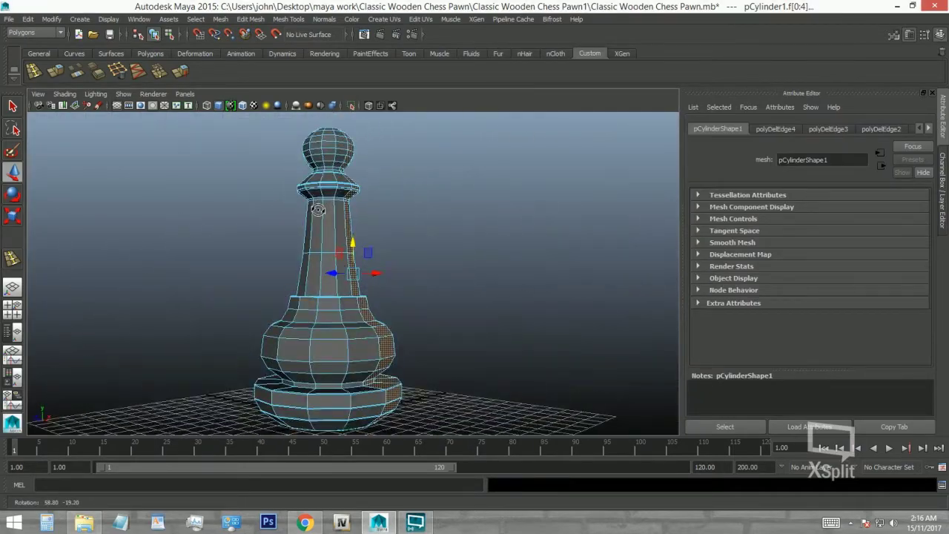
pyautogui.press('space')
pyautogui.press('space')
pyautogui.press('space')
pyautogui.press('space')
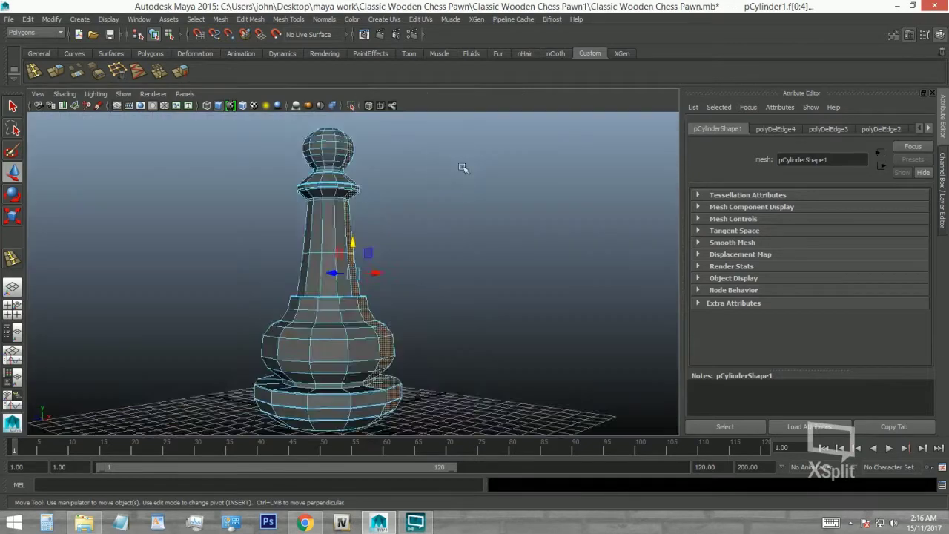
pyautogui.keyDown('alt'); pyautogui.moveTo(463, 168); pyautogui.dragTo(423, 222); pyautogui.keyUp('alt')
pyautogui.keyDown('alt'); pyautogui.moveTo(422, 222); pyautogui.dragTo(384, 269, button='right'); pyautogui.keyUp('alt')
pyautogui.click(384, 19)
pyautogui.click(476, 258)
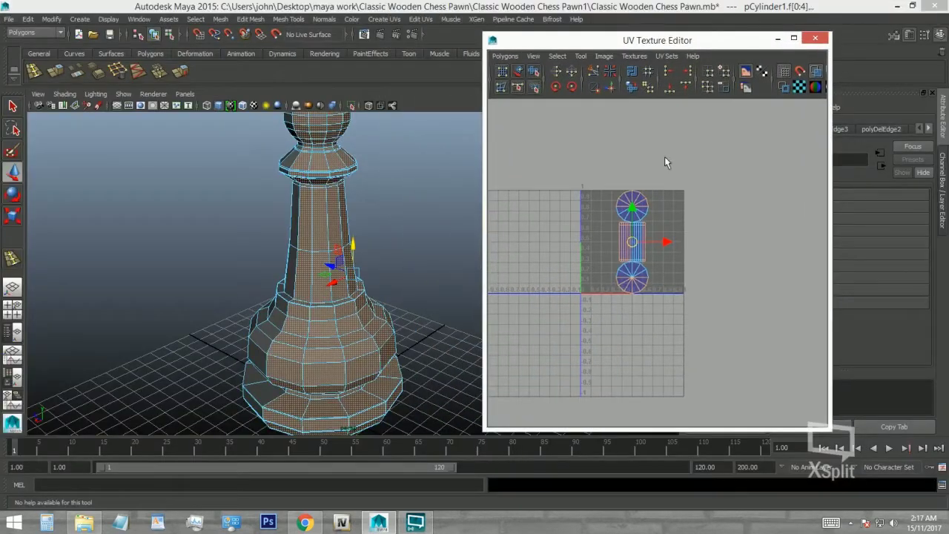
# - Apply a planar mapping to the selected upper faces and move the resulting shell aside
pyautogui.moveTo(664, 156)
pyautogui.keyDown('alt'); pyautogui.mouseDown(button='right')
pyautogui.moveTo(656, 214)
pyautogui.moveTo(719, 191)
pyautogui.mouseUp(button='right'); pyautogui.keyUp('alt')
pyautogui.keyDown('alt'); pyautogui.moveTo(719, 191); pyautogui.dragTo(579, 328, button='middle'); pyautogui.keyUp('alt')
pyautogui.keyDown('alt'); pyautogui.moveTo(578, 329); pyautogui.dragTo(594, 308, button='right'); pyautogui.keyUp('alt')
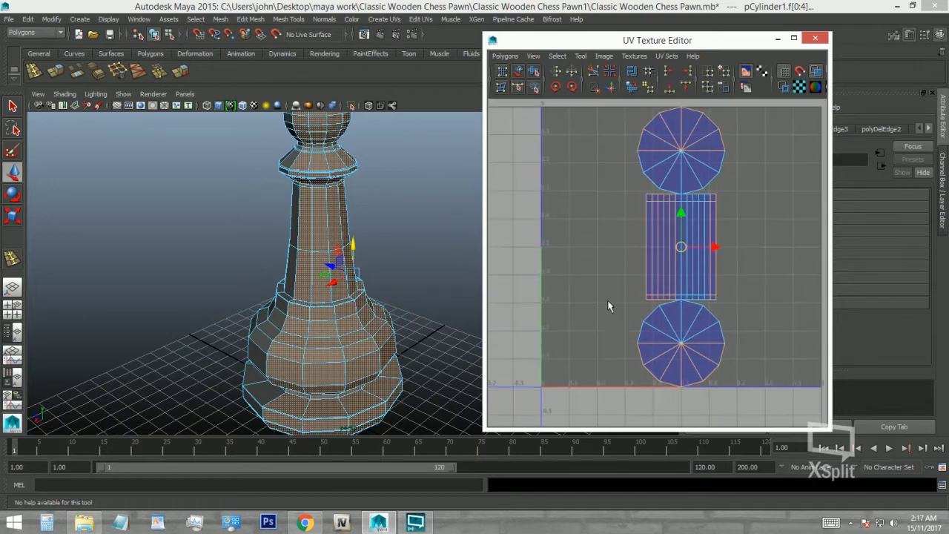
pyautogui.keyDown('alt'); pyautogui.moveTo(594, 309); pyautogui.dragTo(564, 330, button='middle'); pyautogui.keyUp('alt')
pyautogui.click(379, 19)
pyautogui.click(413, 39)
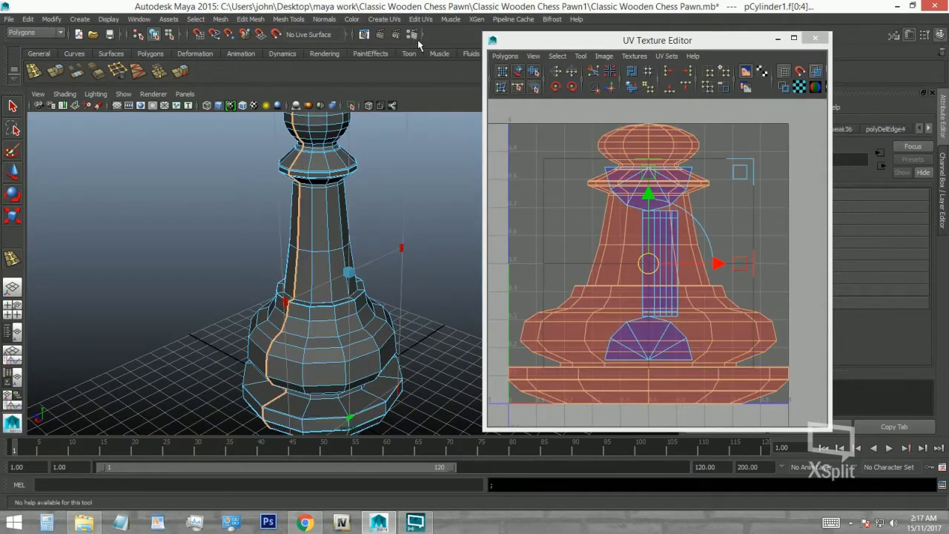
pyautogui.moveTo(666, 272); pyautogui.dragTo(805, 260)
pyautogui.keyDown('alt'); pyautogui.moveTo(732, 273); pyautogui.dragTo(690, 271, button='middle'); pyautogui.keyUp('alt')
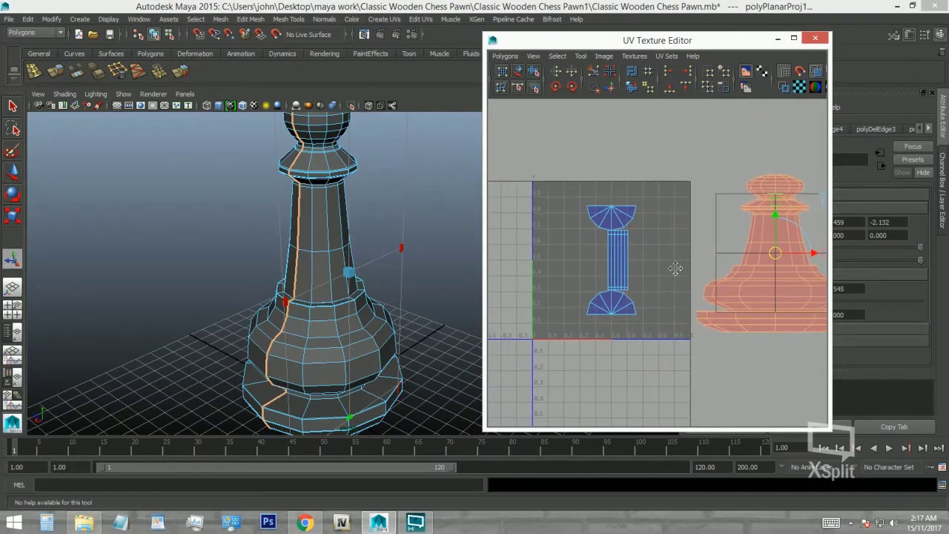
# - Select the pawn's side faces and give them a planar projection too
pyautogui.moveTo(651, 217); pyautogui.dragTo(678, 344, button='right')
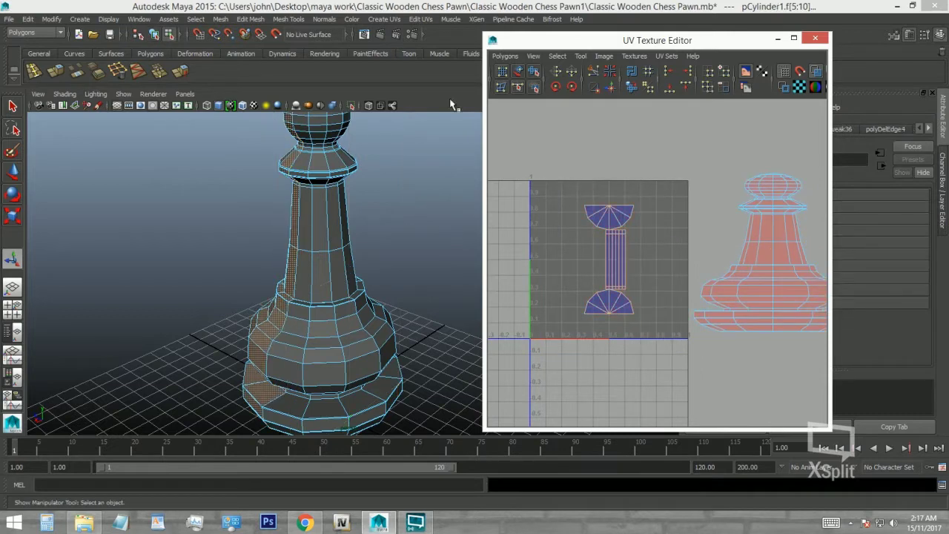
pyautogui.click(379, 18)
pyautogui.click(413, 37)
pyautogui.keyDown('alt'); pyautogui.moveTo(704, 163); pyautogui.dragTo(649, 160, button='middle'); pyautogui.keyUp('alt')
pyautogui.click(648, 161)
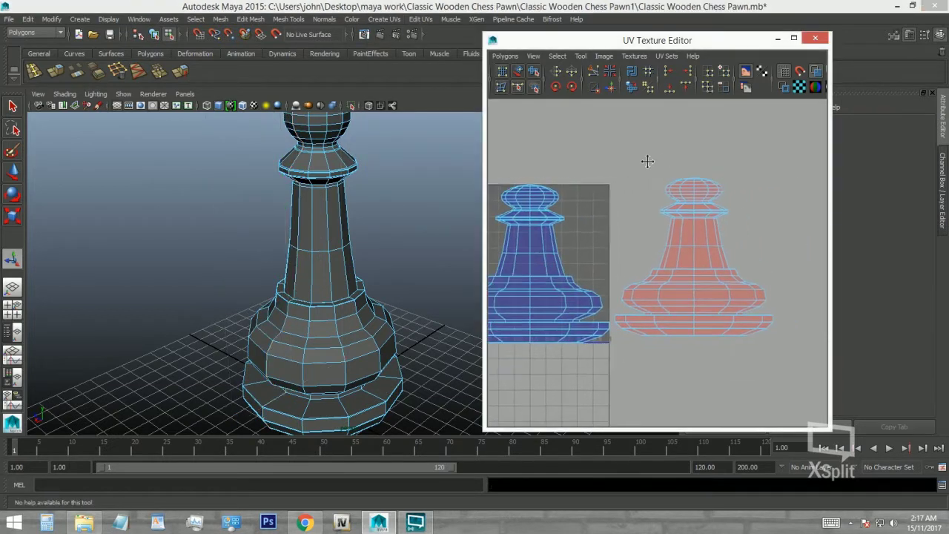
pyautogui.scroll(-1, 659, 164)
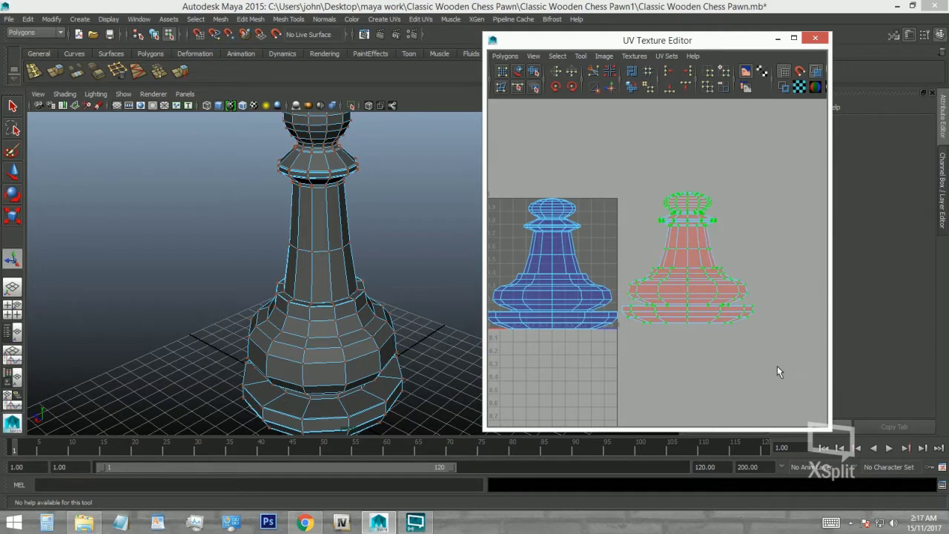
# - Sew the selected UV edges together and maximize the UV Texture Editor
pyautogui.moveTo(778, 371); pyautogui.dragTo(670, 278)
pyautogui.rightClick(669, 278)
pyautogui.scroll(1, 697, 271)
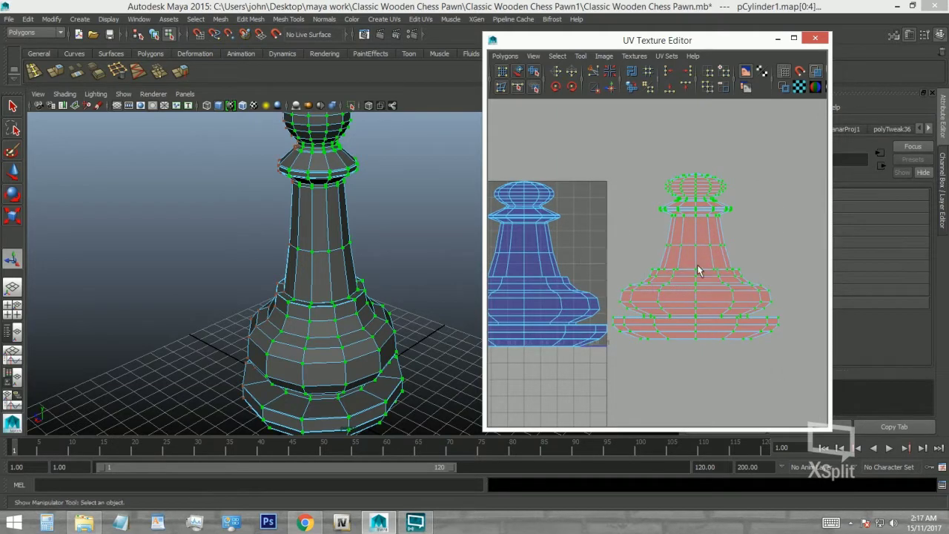
pyautogui.scroll(-1, 699, 271)
pyautogui.click(505, 56)
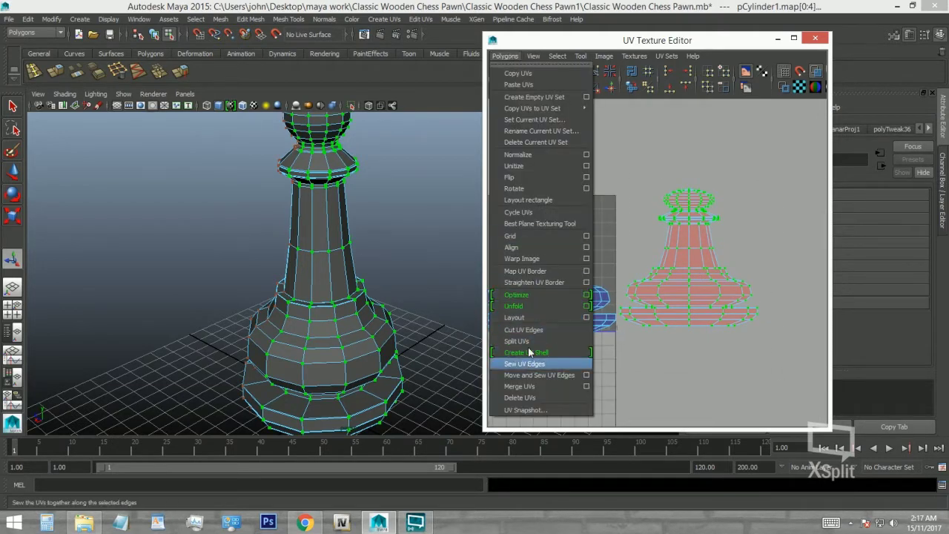
pyautogui.click(510, 177)
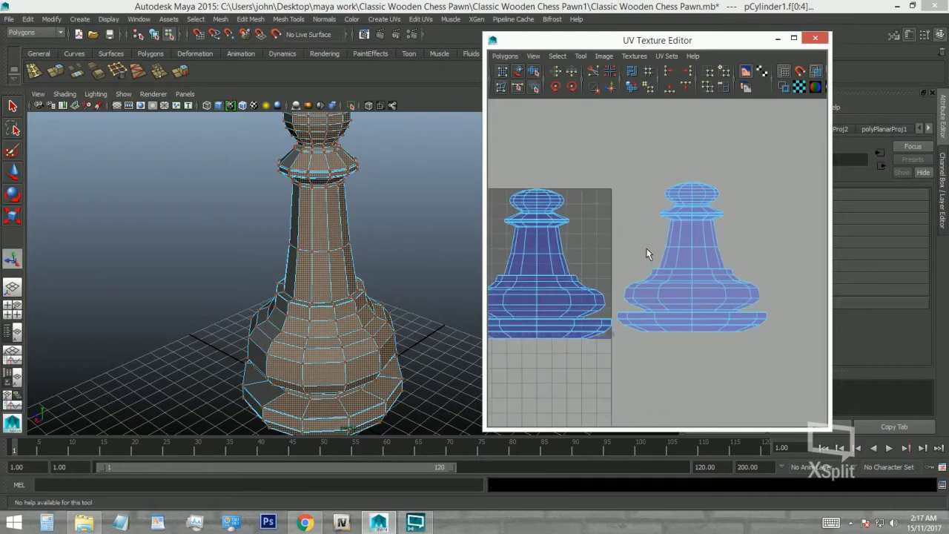
pyautogui.click(794, 38)
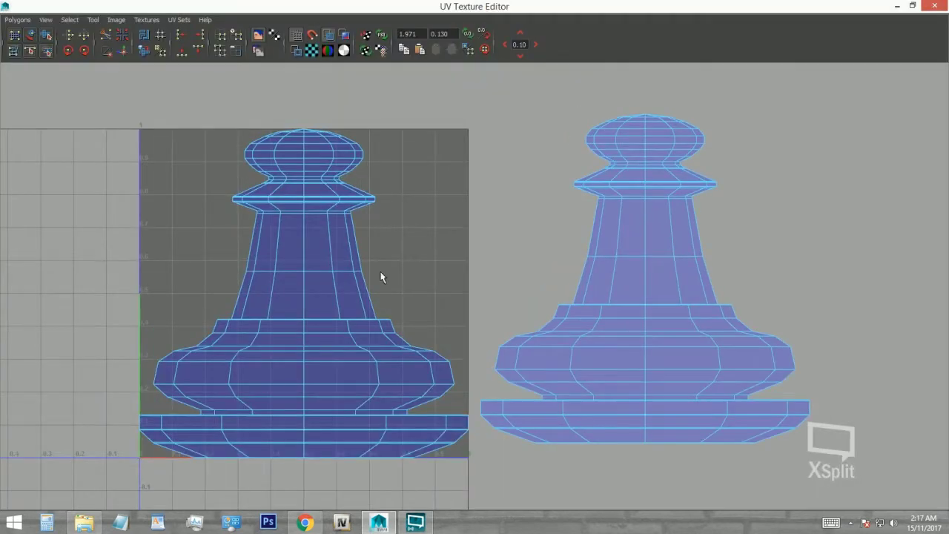
# - Move the pawn UV shell into the left square of the UV grid
pyautogui.scroll(-2, 380, 276)
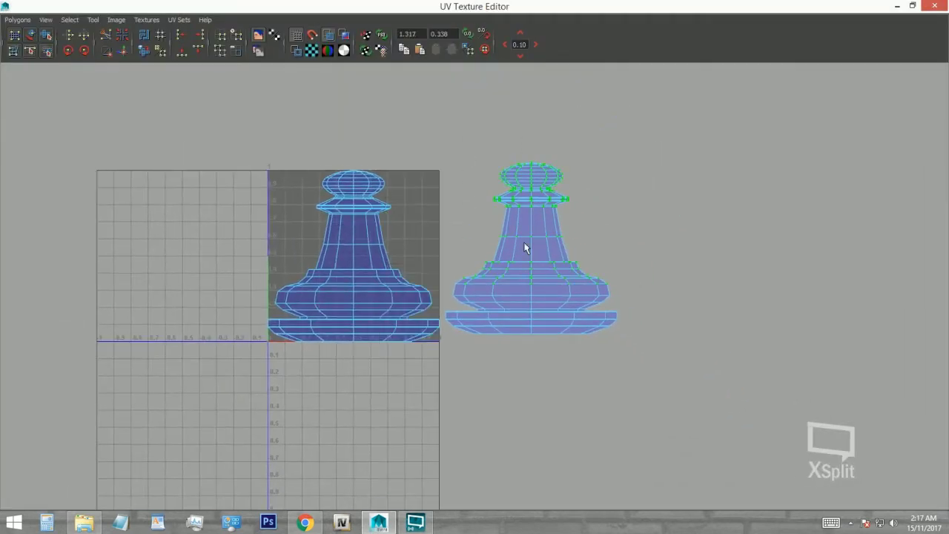
pyautogui.moveTo(568, 252); pyautogui.dragTo(218, 254)
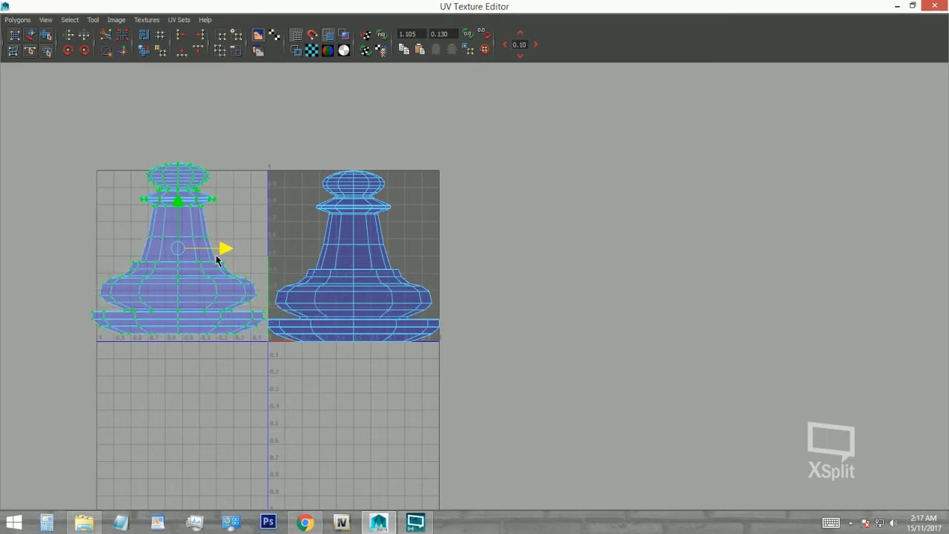
pyautogui.moveTo(175, 203); pyautogui.dragTo(178, 211)
pyautogui.scroll(2, 250, 266)
pyautogui.keyDown('alt'); pyautogui.moveTo(218, 275); pyautogui.dragTo(435, 275, button='middle'); pyautogui.keyUp('alt')
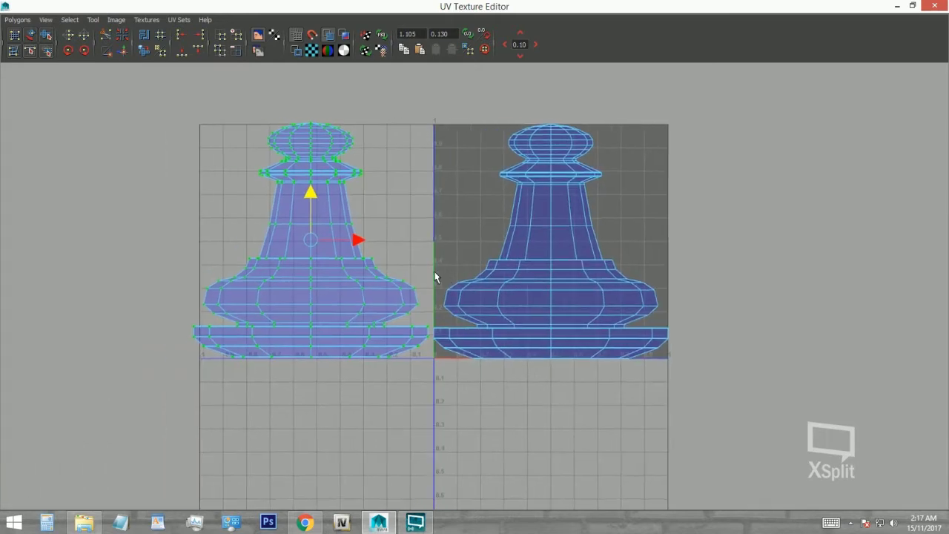
pyautogui.scroll(1, 350, 247)
pyautogui.scroll(-2, 296, 282)
pyautogui.scroll(-2, 274, 321)
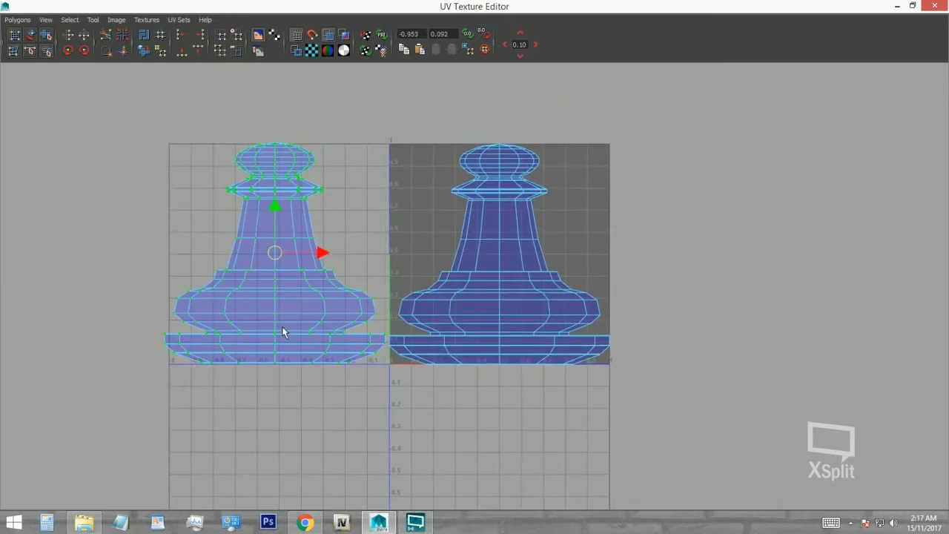
pyautogui.scroll(1, 324, 378)
# - Unfold the left pawn UV shell, then select and unfold the right shell
pyautogui.click(118, 376)
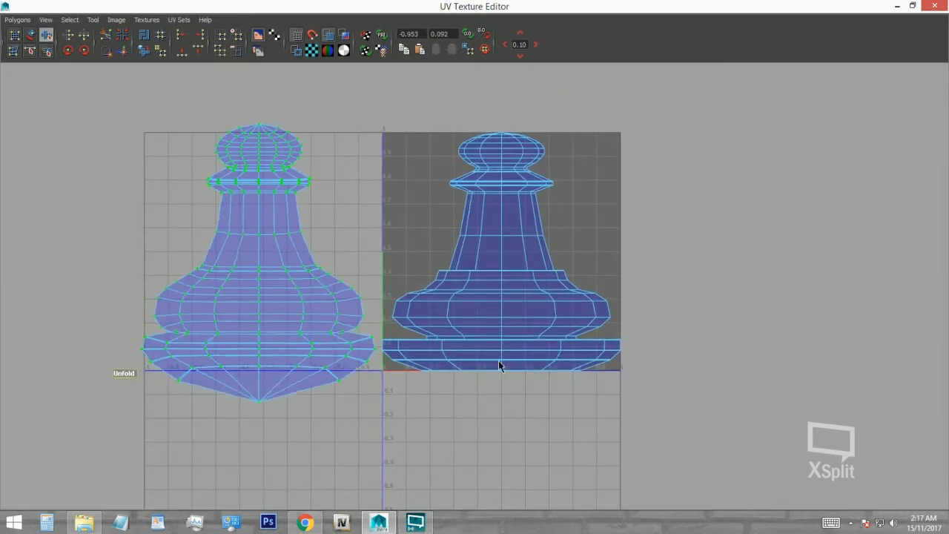
pyautogui.click(119, 375)
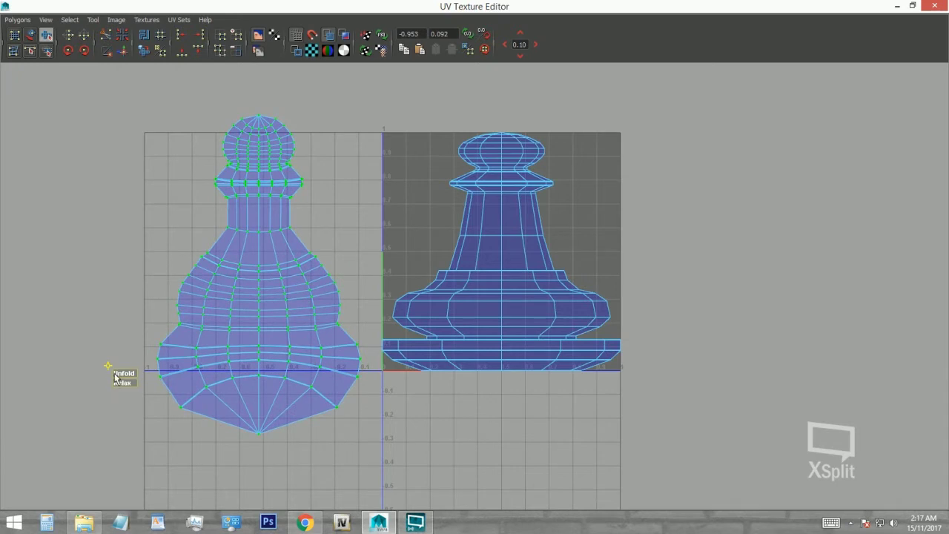
pyautogui.keyDown('alt'); pyautogui.moveTo(602, 341); pyautogui.dragTo(484, 341, button='middle'); pyautogui.keyUp('alt')
pyautogui.doubleClick(330, 335)
pyautogui.click(255, 378)
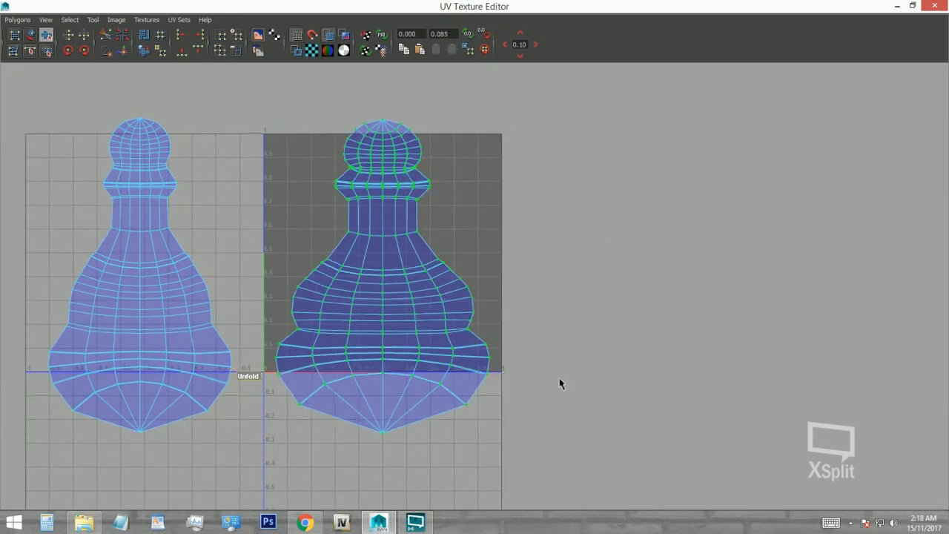
pyautogui.click(281, 381)
# - Reselect the left shell and unfold both shells into narrower, smoother layouts
pyautogui.keyDown('alt'); pyautogui.moveTo(470, 356); pyautogui.dragTo(405, 326, button='right'); pyautogui.keyUp('alt')
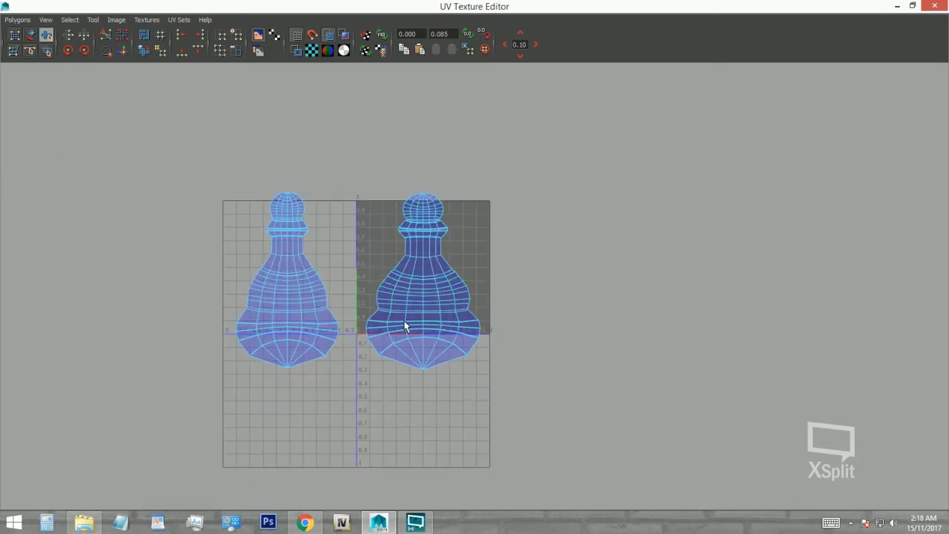
pyautogui.keyDown('alt'); pyautogui.moveTo(595, 419); pyautogui.dragTo(178, 290, button='right'); pyautogui.keyUp('alt')
pyautogui.moveTo(403, 321)
pyautogui.keyDown('alt'); pyautogui.mouseDown(button='right')
pyautogui.moveTo(648, 227)
pyautogui.moveTo(239, 273)
pyautogui.moveTo(201, 143)
pyautogui.mouseUp(button='right'); pyautogui.keyUp('alt')
pyautogui.moveTo(204, 139); pyautogui.dragTo(419, 423)
pyautogui.moveTo(418, 422)
pyautogui.keyDown('alt'); pyautogui.mouseDown(button='right')
pyautogui.moveTo(443, 433)
pyautogui.moveTo(192, 218)
pyautogui.mouseUp(button='right'); pyautogui.keyUp('alt')
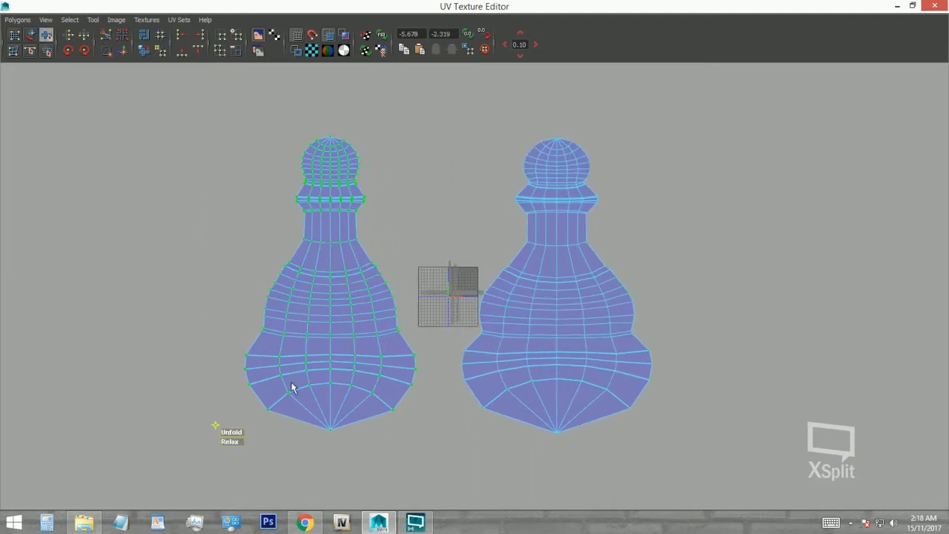
pyautogui.keyDown('alt'); pyautogui.moveTo(625, 407); pyautogui.dragTo(357, 138, button='middle'); pyautogui.keyUp('alt')
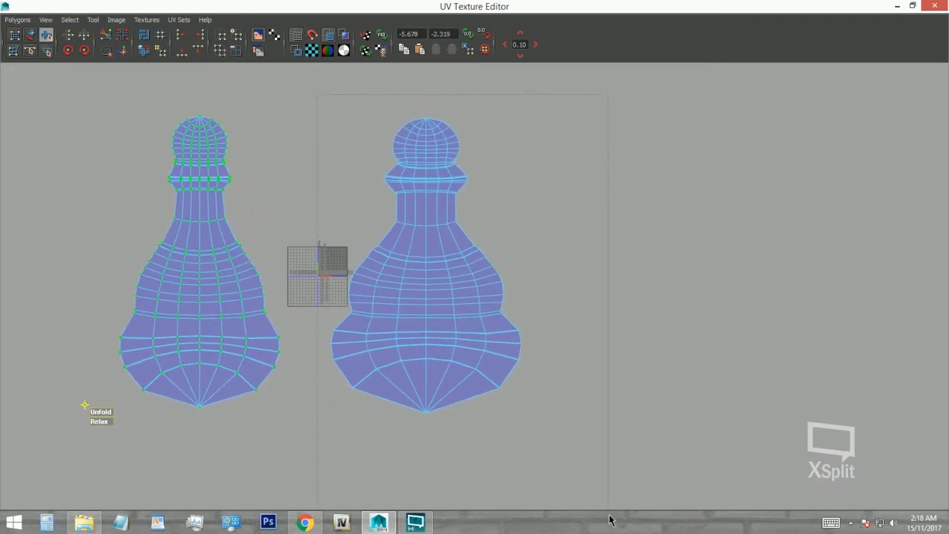
pyautogui.moveTo(321, 417); pyautogui.dragTo(919, 375)
pyautogui.moveTo(357, 413); pyautogui.dragTo(948, 417)
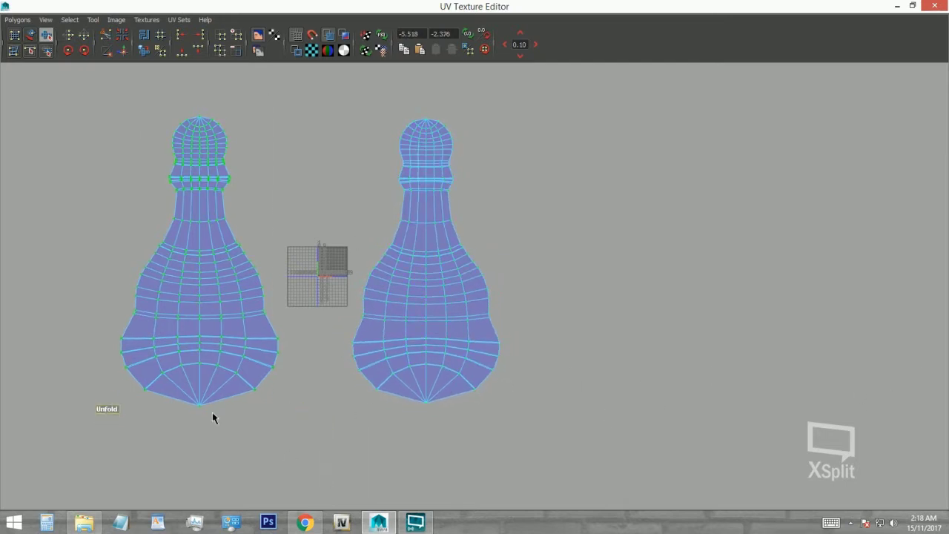
pyautogui.moveTo(213, 418); pyautogui.dragTo(948, 406)
pyautogui.moveTo(114, 394); pyautogui.dragTo(308, 386)
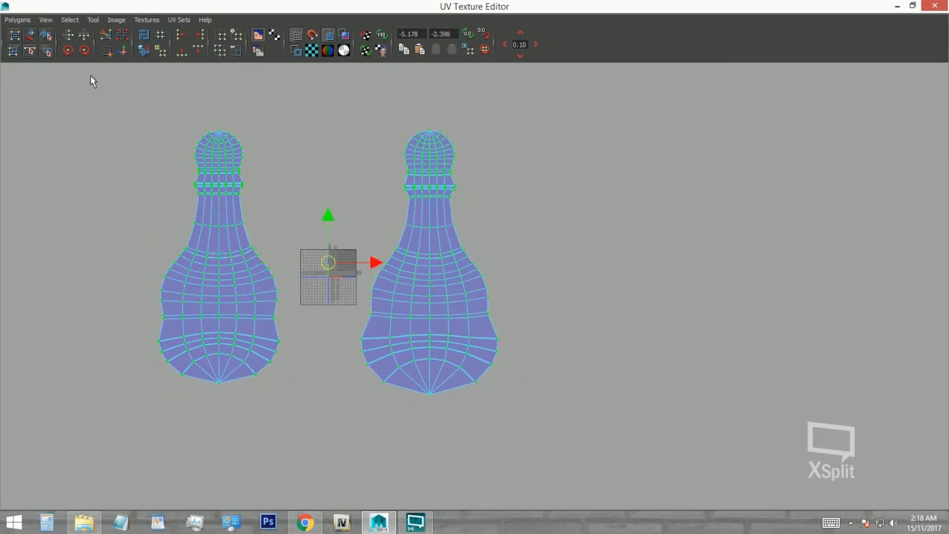
# - Run Polygons > Layout to pack both shells into the 0–1 tile and toggle the checker
pyautogui.click(24, 19)
pyautogui.click(49, 286)
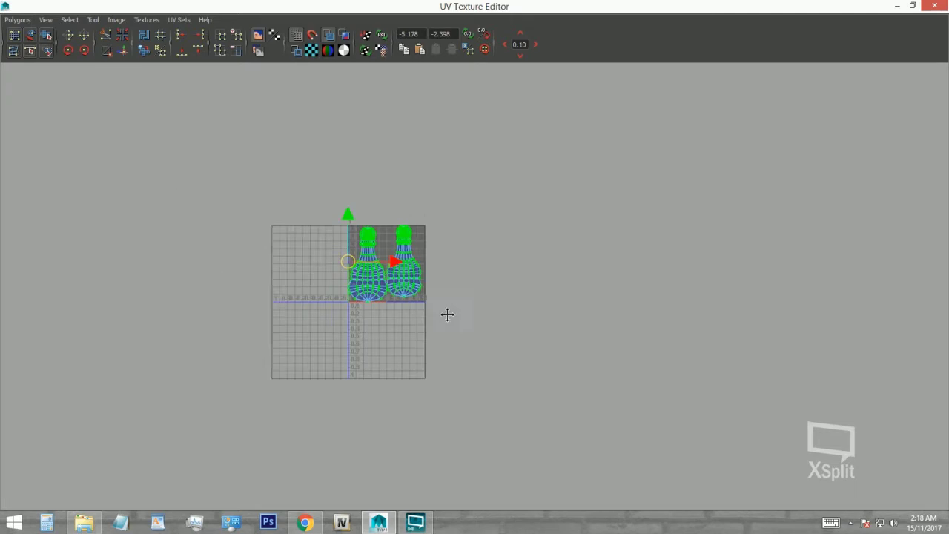
pyautogui.scroll(5, 447, 313)
pyautogui.scroll(-1, 313, 343)
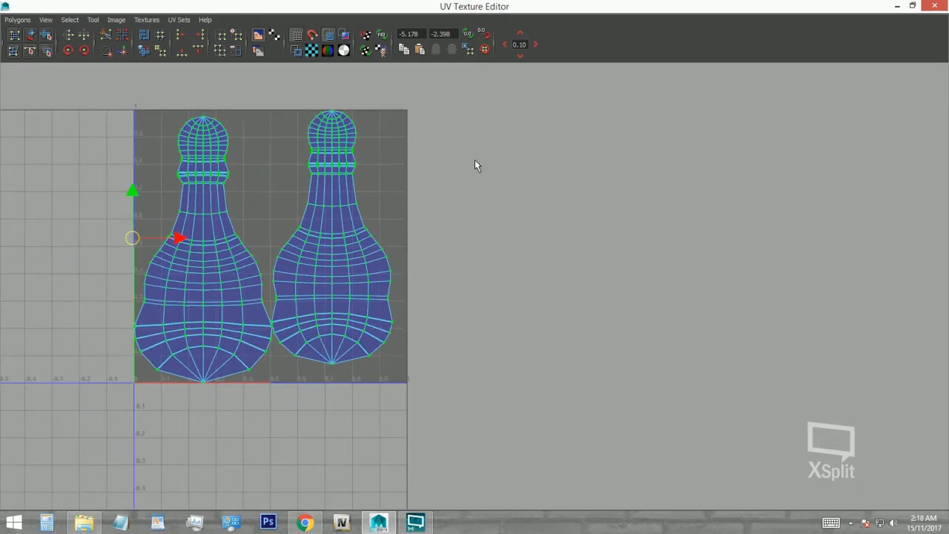
pyautogui.click(315, 53)
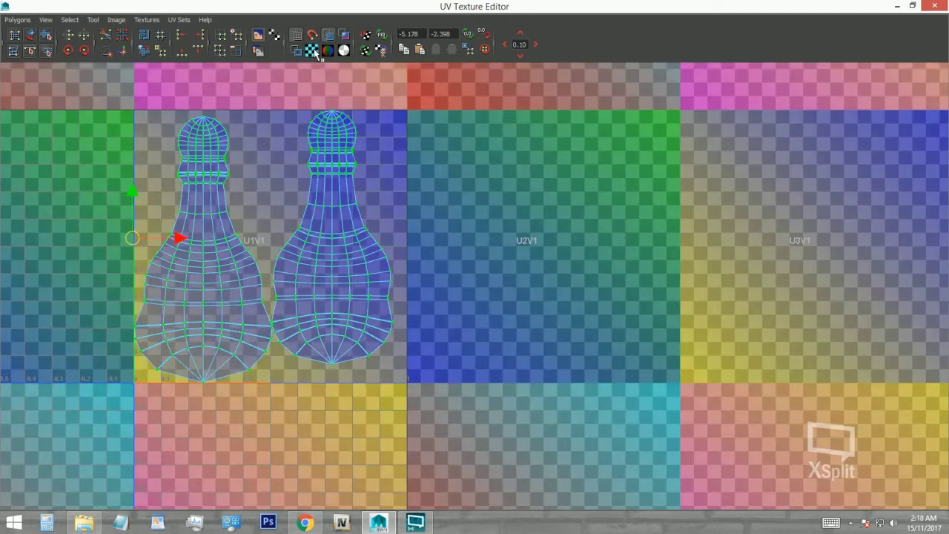
pyautogui.click(315, 53)
pyautogui.scroll(1, 235, 195)
pyautogui.scroll(1, 265, 233)
# - Move the whole right shell off the tile and restore the UV editor to a smaller window
pyautogui.click(435, 260)
pyautogui.keyDown('ctrl'); pyautogui.rightClick(413, 271); pyautogui.keyUp('ctrl')
pyautogui.click(456, 254)
pyautogui.moveTo(377, 241); pyautogui.dragTo(545, 239)
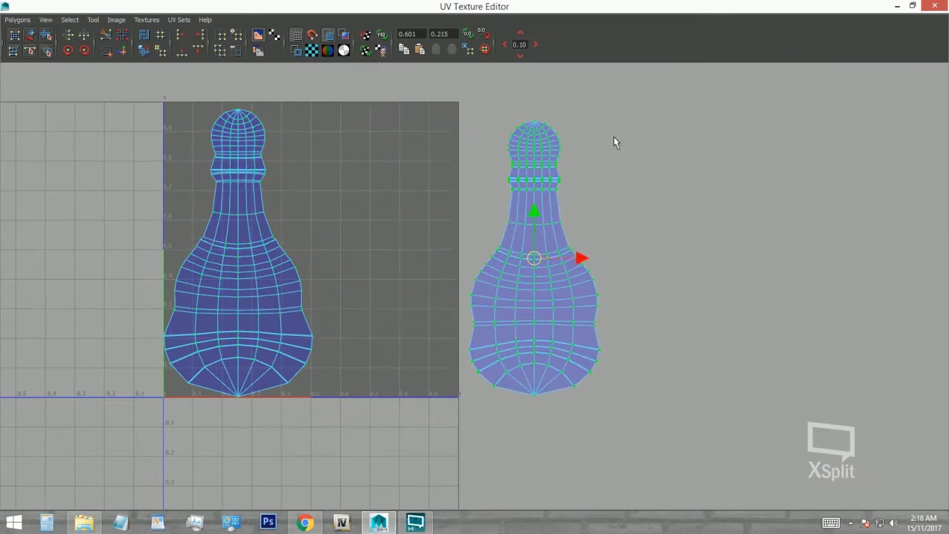
pyautogui.doubleClick(650, 10)
pyautogui.moveTo(318, 210); pyautogui.dragTo(269, 143, button='right')
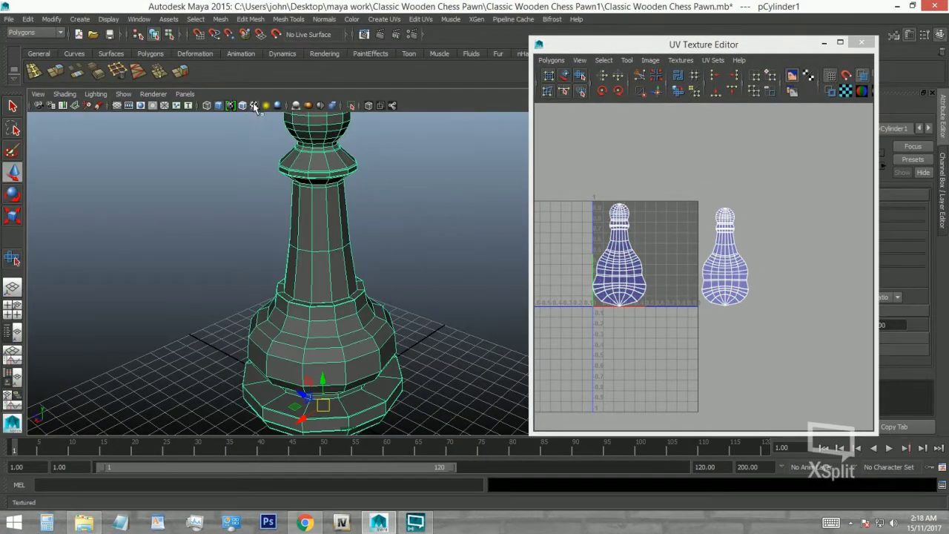
pyautogui.keyDown('alt'); pyautogui.moveTo(338, 176); pyautogui.dragTo(297, 191, button='middle'); pyautogui.keyUp('alt')
# - Show the checker on the pawn and slide the right shell into tile U1V1, nudging it into place
pyautogui.click(846, 90)
pyautogui.moveTo(303, 269)
pyautogui.keyDown('alt'); pyautogui.mouseDown()
pyautogui.moveTo(267, 277)
pyautogui.moveTo(223, 252)
pyautogui.moveTo(351, 254)
pyautogui.moveTo(338, 298)
pyautogui.moveTo(434, 252)
pyautogui.moveTo(314, 267)
pyautogui.moveTo(345, 269)
pyautogui.moveTo(332, 274)
pyautogui.mouseUp(); pyautogui.keyUp('alt')
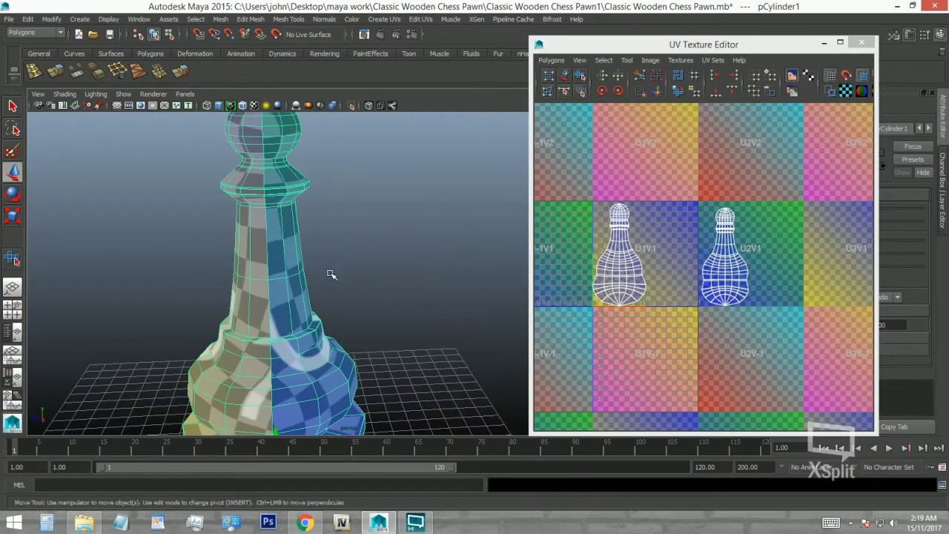
pyautogui.moveTo(730, 252); pyautogui.dragTo(771, 252, button='right')
pyautogui.click(730, 286)
pyautogui.moveTo(760, 257)
pyautogui.mouseDown()
pyautogui.moveTo(709, 254)
pyautogui.moveTo(709, 273)
pyautogui.mouseUp()
pyautogui.moveTo(674, 230); pyautogui.dragTo(669, 231)
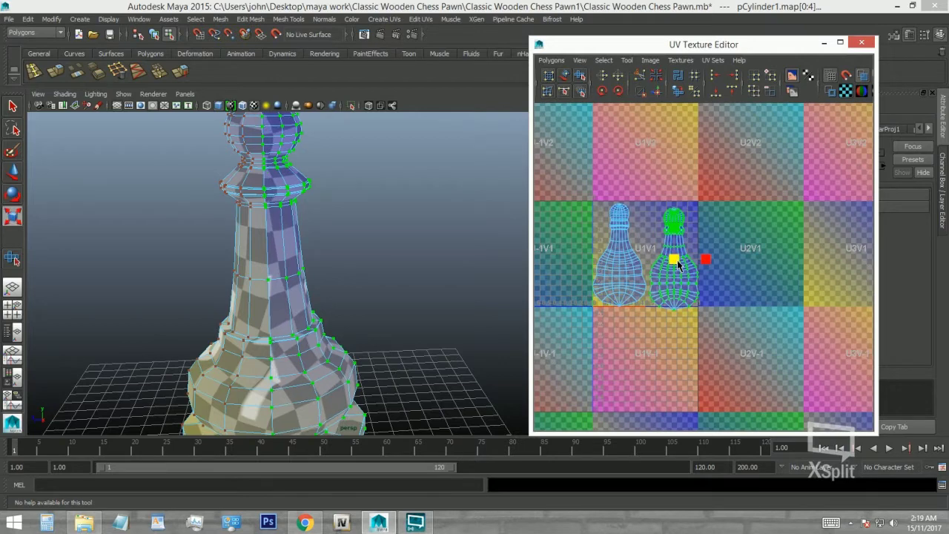
pyautogui.moveTo(676, 263); pyautogui.dragTo(676, 263)
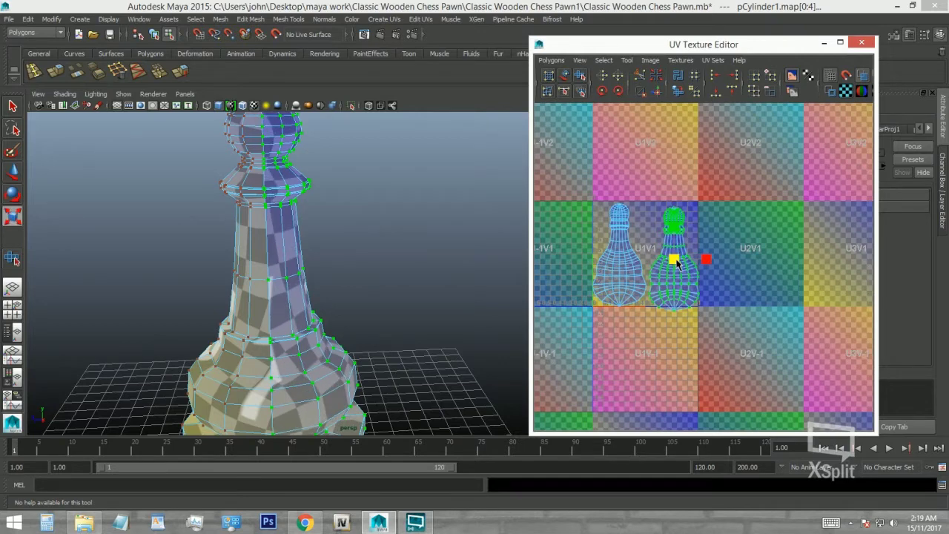
pyautogui.scroll(2, 662, 272)
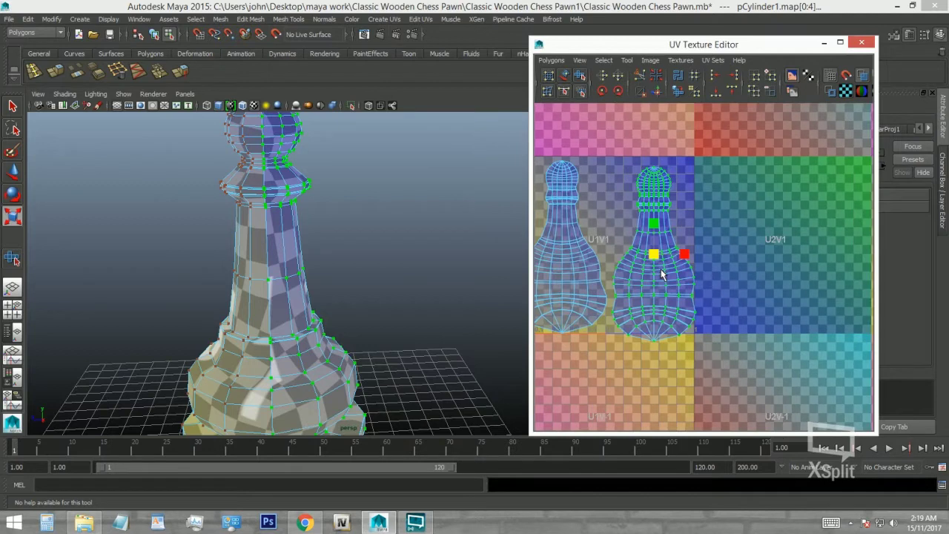
pyautogui.scroll(1, 684, 275)
pyautogui.moveTo(676, 220); pyautogui.dragTo(676, 213)
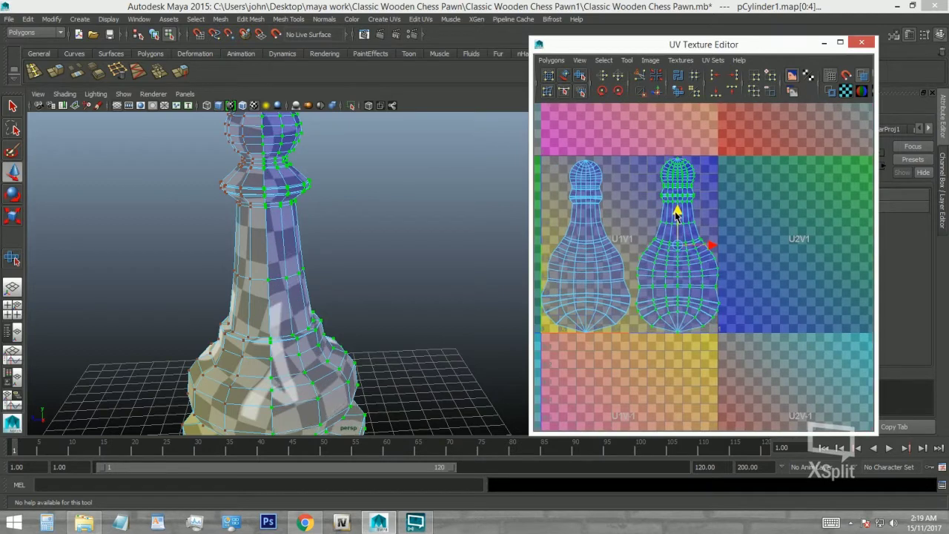
pyautogui.moveTo(709, 244); pyautogui.dragTo(710, 245)
pyautogui.scroll(-2, 708, 252)
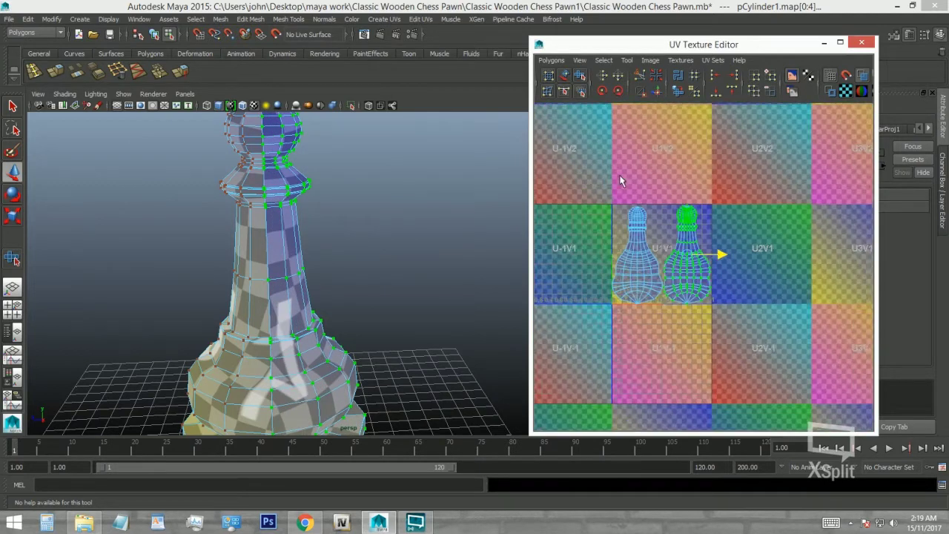
# - Select all UVs, run Layout again, return to object mode and turn off the checker
pyautogui.moveTo(776, 371); pyautogui.dragTo(597, 194)
pyautogui.click(551, 60)
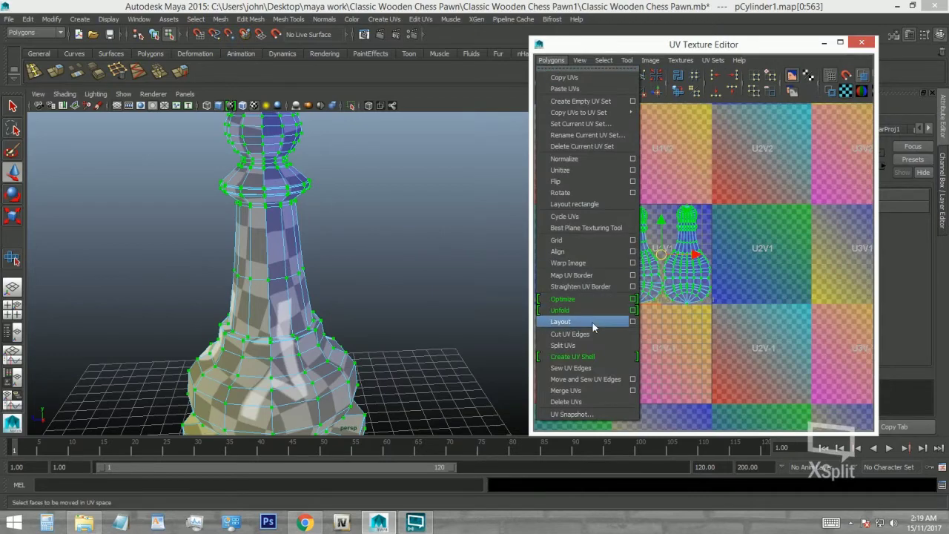
pyautogui.click(575, 320)
pyautogui.scroll(2, 650, 286)
pyautogui.scroll(-1, 674, 311)
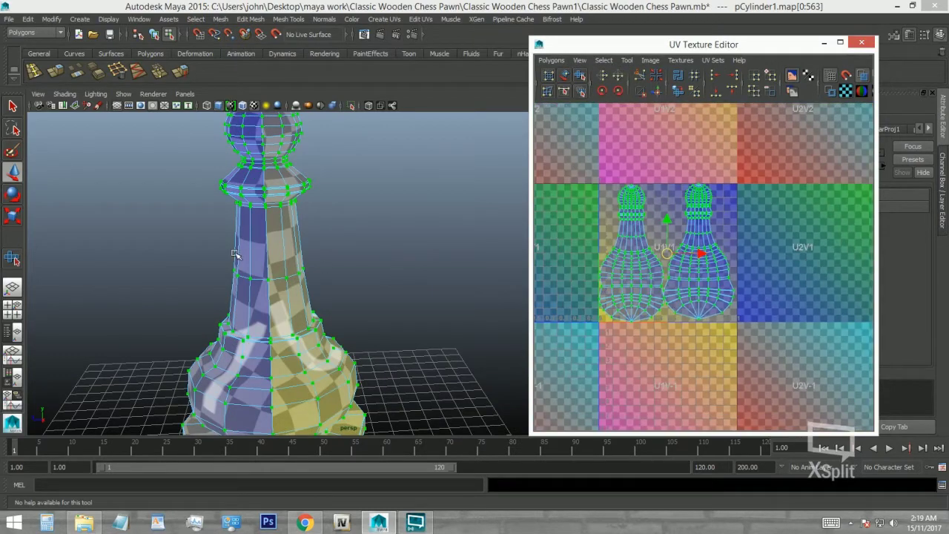
pyautogui.press('F8')
pyautogui.scroll(-3, 284, 252)
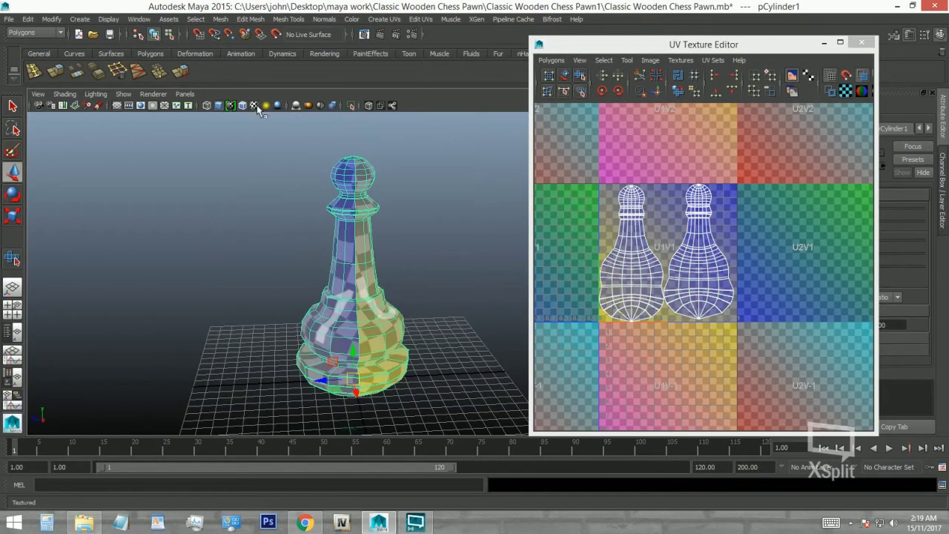
pyautogui.click(846, 90)
# - Close the UV Texture Editor and reselect the pawn in the viewport
pyautogui.click(860, 42)
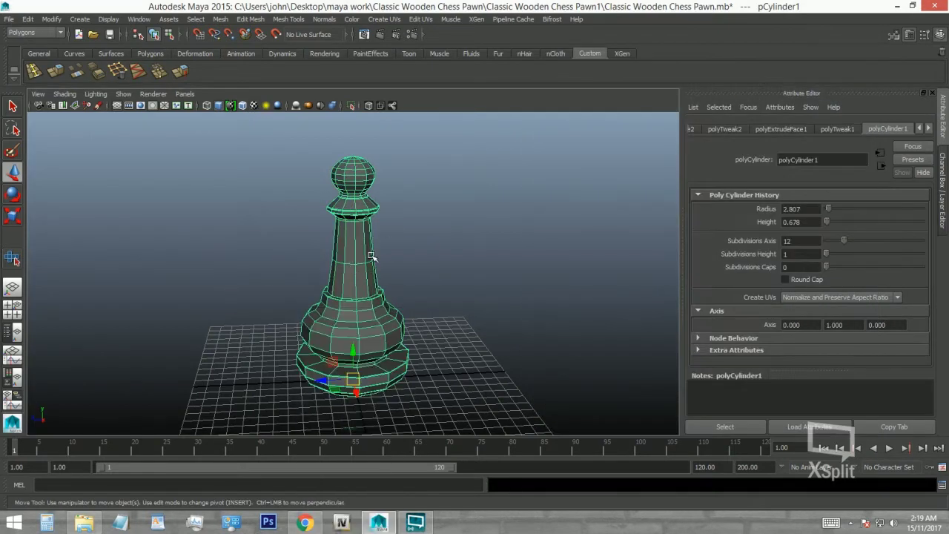
pyautogui.click(500, 273)
pyautogui.click(378, 282)
pyautogui.moveTo(396, 297)
pyautogui.keyDown('alt'); pyautogui.mouseDown(button='right')
pyautogui.moveTo(480, 347)
pyautogui.moveTo(421, 318)
pyautogui.mouseUp(button='right'); pyautogui.keyUp('alt')
pyautogui.click(441, 296)
pyautogui.click(387, 299)
# - Smooth the pawn mesh using OpenSubdiv Catmull-Clark at 1 division level
pyautogui.click(220, 19)
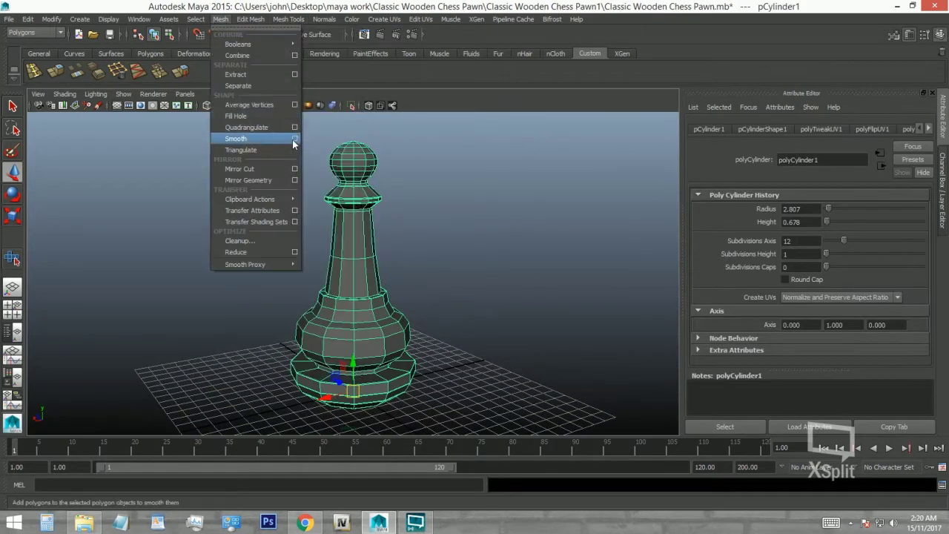
pyautogui.click(292, 141)
pyautogui.scroll(-3, 523, 284)
pyautogui.scroll(-2, 519, 271)
pyautogui.scroll(3, 519, 271)
pyautogui.scroll(1, 521, 275)
pyautogui.scroll(3, 522, 276)
pyautogui.scroll(1, 521, 275)
pyautogui.scroll(-2, 521, 276)
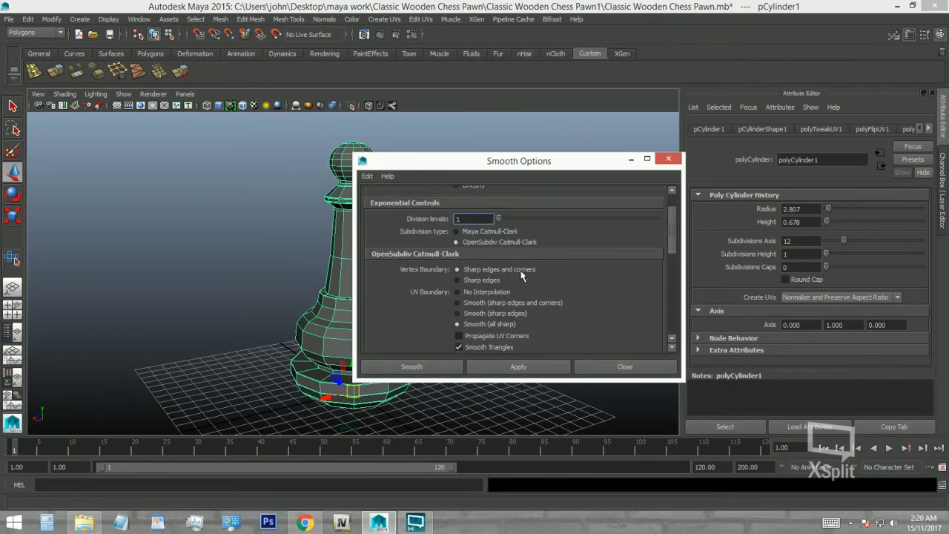
pyautogui.scroll(-2, 521, 276)
pyautogui.click(504, 367)
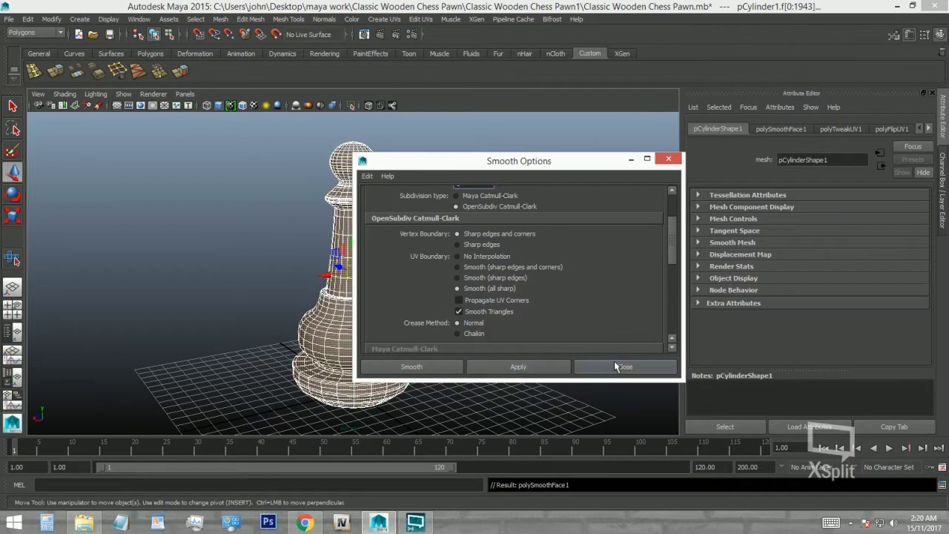
pyautogui.click(615, 366)
pyautogui.moveTo(460, 335)
pyautogui.keyDown('alt'); pyautogui.mouseDown()
pyautogui.moveTo(483, 318)
pyautogui.moveTo(434, 276)
pyautogui.moveTo(422, 238)
pyautogui.moveTo(437, 313)
pyautogui.moveTo(389, 321)
pyautogui.mouseUp(); pyautogui.keyUp('alt')
pyautogui.click(483, 318)
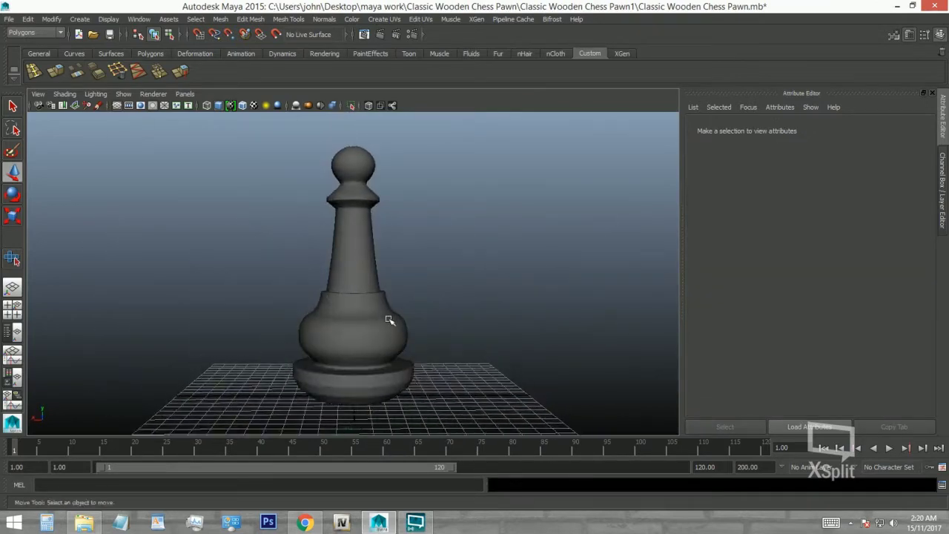
# - Select an edge on the pawn's neck in edge mode, then return to object mode
pyautogui.click(389, 320)
pyautogui.scroll(3, 389, 320)
pyautogui.moveTo(356, 197); pyautogui.dragTo(358, 167, button='right')
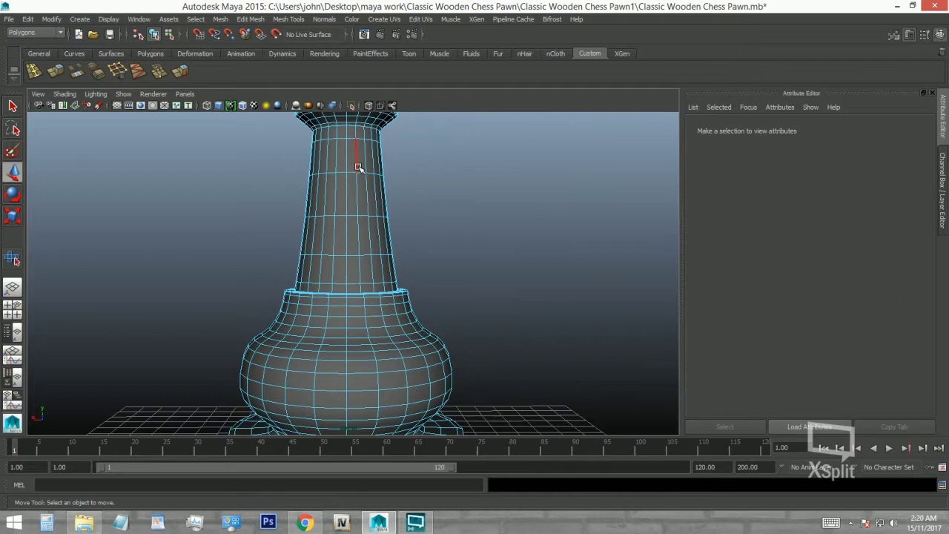
pyautogui.click(358, 168)
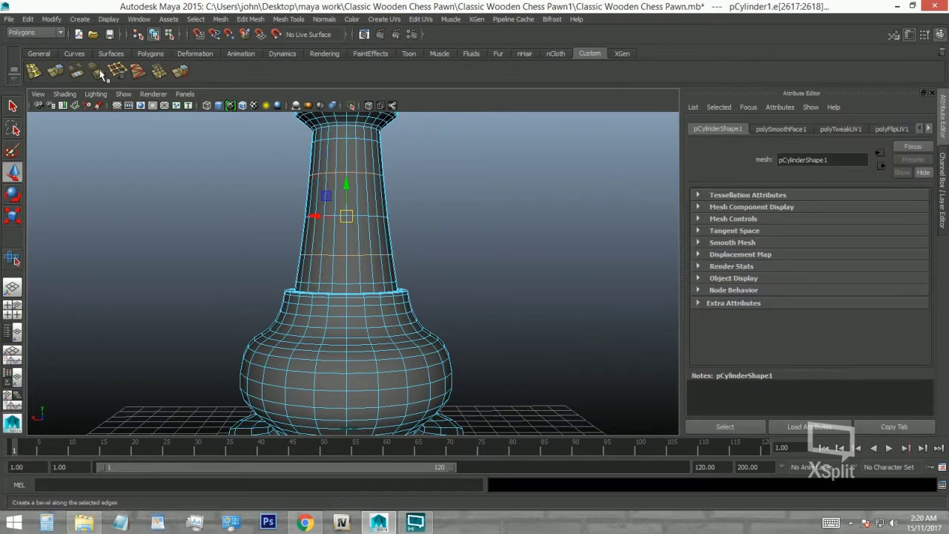
pyautogui.moveTo(333, 180); pyautogui.dragTo(389, 167, button='right')
pyautogui.click(483, 191)
pyautogui.moveTo(483, 191)
pyautogui.keyDown('alt'); pyautogui.mouseDown()
pyautogui.moveTo(490, 238)
pyautogui.moveTo(333, 198)
pyautogui.mouseUp(); pyautogui.keyUp('alt')
pyautogui.click(333, 197)
# - Extrude an edge on the base's upper rim as a trial, then undo it
pyautogui.scroll(2, 297, 244)
pyautogui.moveTo(315, 267); pyautogui.dragTo(315, 239, button='right')
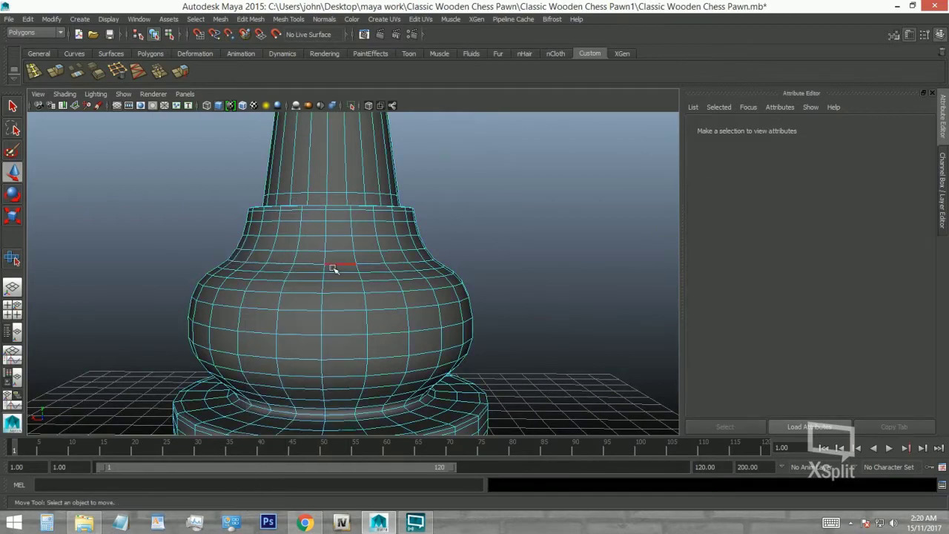
pyautogui.keyDown('alt'); pyautogui.moveTo(316, 239); pyautogui.dragTo(304, 212, button='middle'); pyautogui.keyUp('alt')
pyautogui.scroll(3, 288, 250)
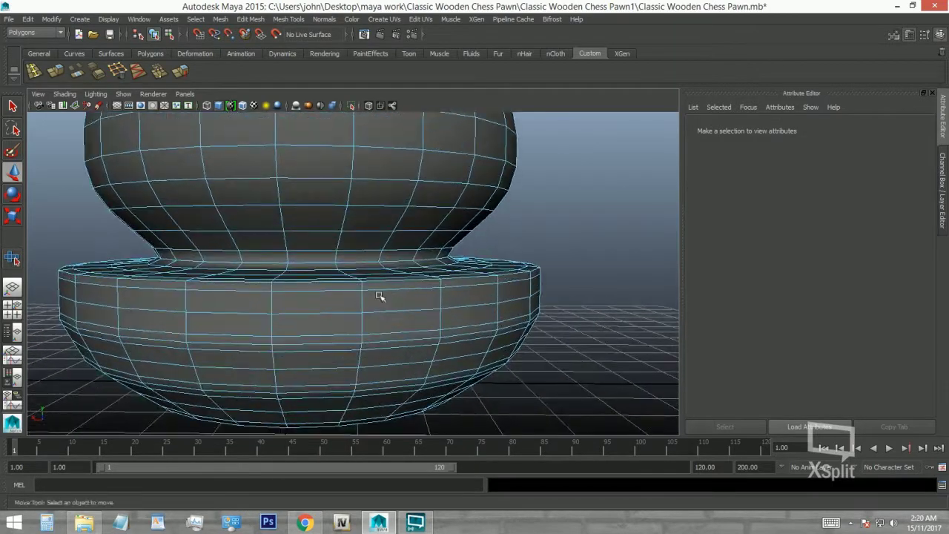
pyautogui.click(255, 233)
pyautogui.click(57, 75)
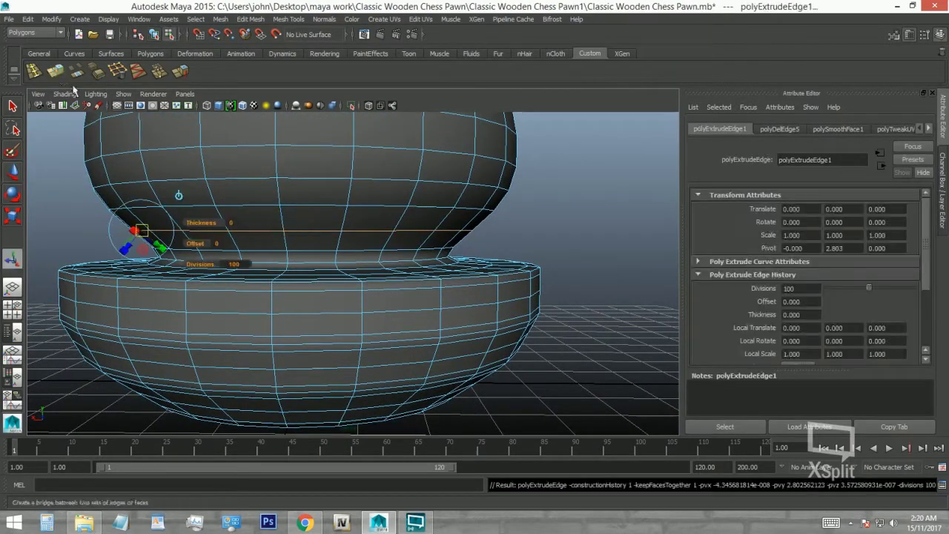
pyautogui.hotkey('ctrl', 'z')
pyautogui.hotkey('ctrl', 'z')
# - Delete a horizontal edge loop around the base bowl with Delete Edge
pyautogui.moveTo(364, 208)
pyautogui.keyDown('alt'); pyautogui.mouseDown()
pyautogui.moveTo(311, 240)
pyautogui.moveTo(244, 254)
pyautogui.moveTo(279, 254)
pyautogui.moveTo(241, 223)
pyautogui.mouseUp(); pyautogui.keyUp('alt')
pyautogui.doubleClick(245, 250)
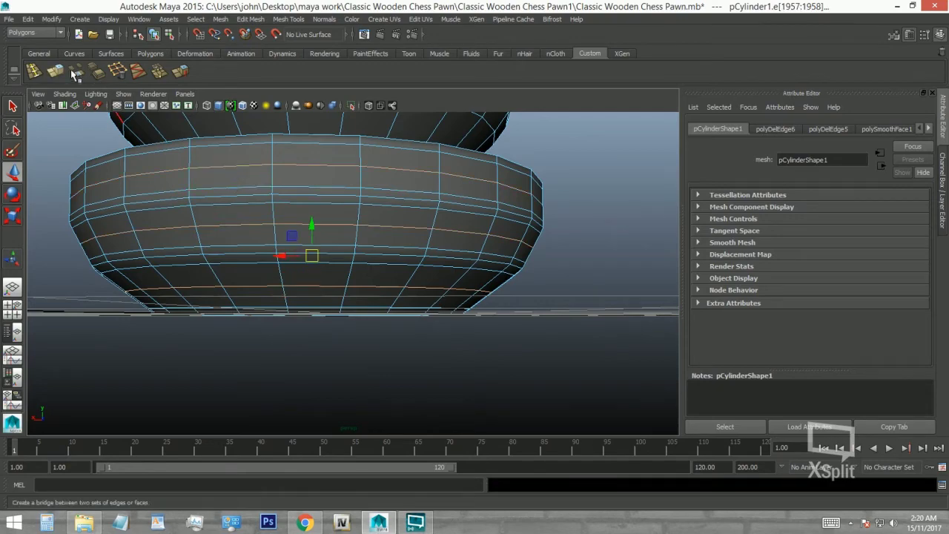
pyautogui.click(344, 253)
pyautogui.moveTo(344, 254)
pyautogui.keyDown('alt'); pyautogui.mouseDown()
pyautogui.moveTo(307, 239)
pyautogui.moveTo(290, 205)
pyautogui.moveTo(345, 237)
pyautogui.mouseUp(); pyautogui.keyUp('alt')
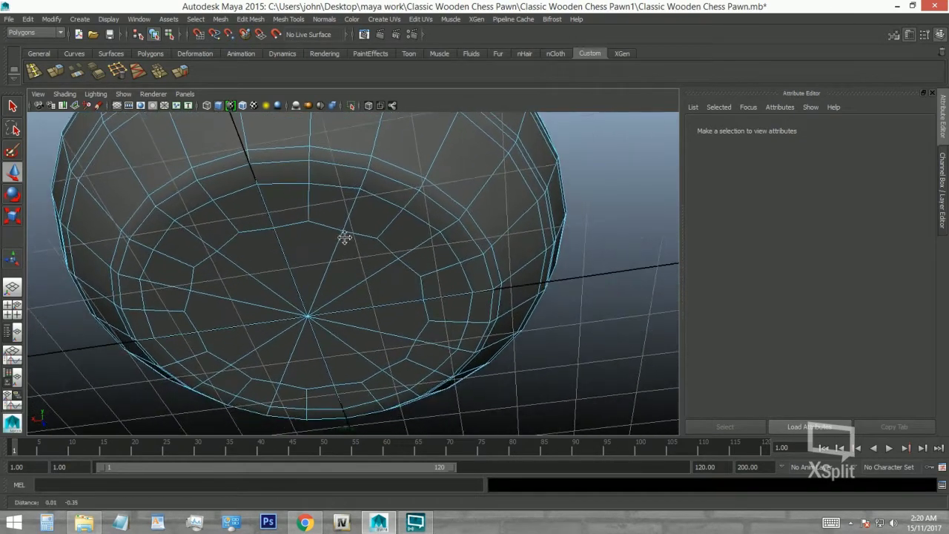
pyautogui.doubleClick(246, 188)
pyautogui.click(119, 79)
pyautogui.moveTo(398, 312)
pyautogui.keyDown('alt'); pyautogui.mouseDown()
pyautogui.moveTo(378, 280)
pyautogui.moveTo(415, 277)
pyautogui.moveTo(356, 220)
pyautogui.moveTo(376, 253)
pyautogui.moveTo(368, 260)
pyautogui.moveTo(411, 278)
pyautogui.moveTo(351, 235)
pyautogui.mouseUp(); pyautogui.keyUp('alt')
pyautogui.moveTo(352, 235)
pyautogui.keyDown('alt'); pyautogui.mouseDown(button='middle')
pyautogui.moveTo(350, 311)
pyautogui.moveTo(335, 334)
pyautogui.moveTo(390, 319)
pyautogui.mouseUp(button='middle'); pyautogui.keyUp('alt')
pyautogui.scroll(3, 324, 159)
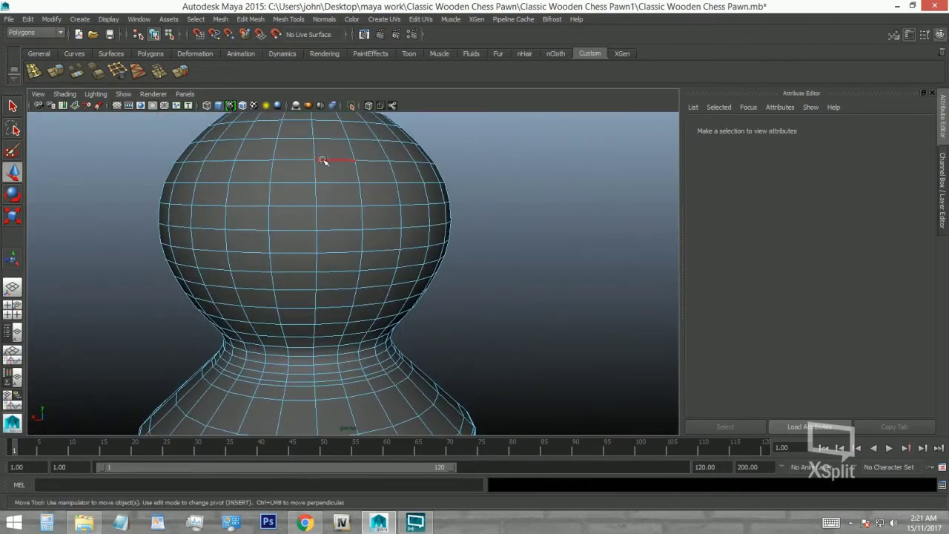
# - Select edges on the ball head, delete them, then undo the deletion
pyautogui.keyDown('alt'); pyautogui.moveTo(324, 159); pyautogui.dragTo(299, 178, button='middle'); pyautogui.keyUp('alt')
pyautogui.click(300, 180)
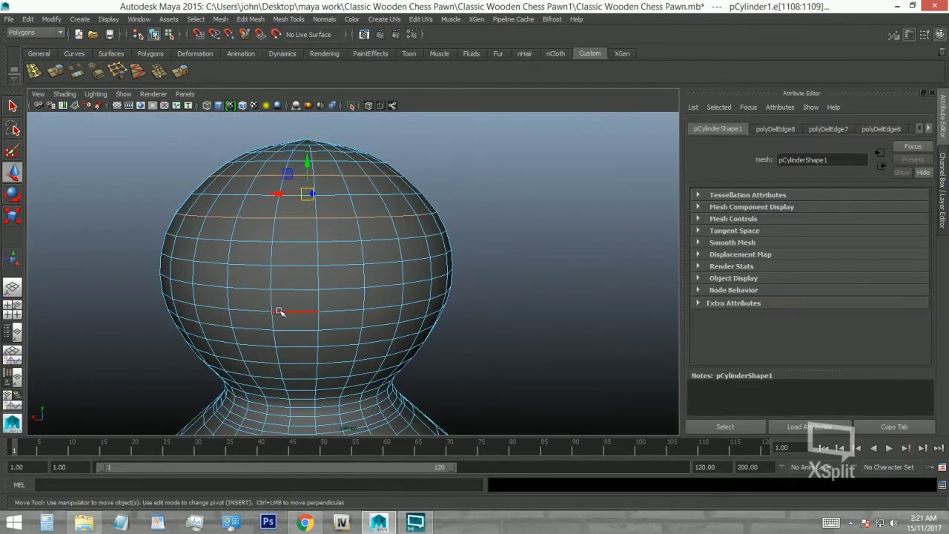
pyautogui.click(286, 335)
pyautogui.keyDown('alt'); pyautogui.moveTo(286, 336); pyautogui.dragTo(305, 333); pyautogui.keyUp('alt')
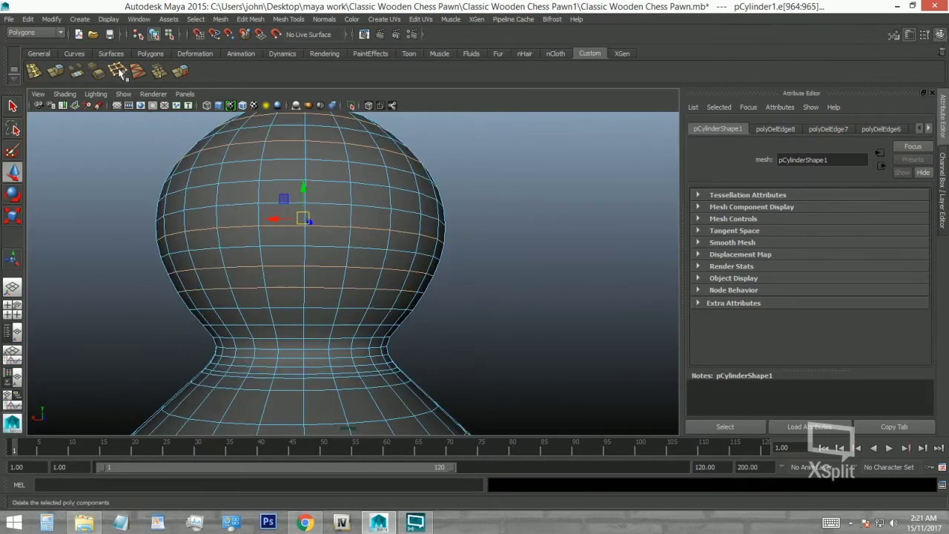
pyautogui.click(303, 175)
pyautogui.scroll(-3, 248, 147)
pyautogui.hotkey('ctrl', 'z')
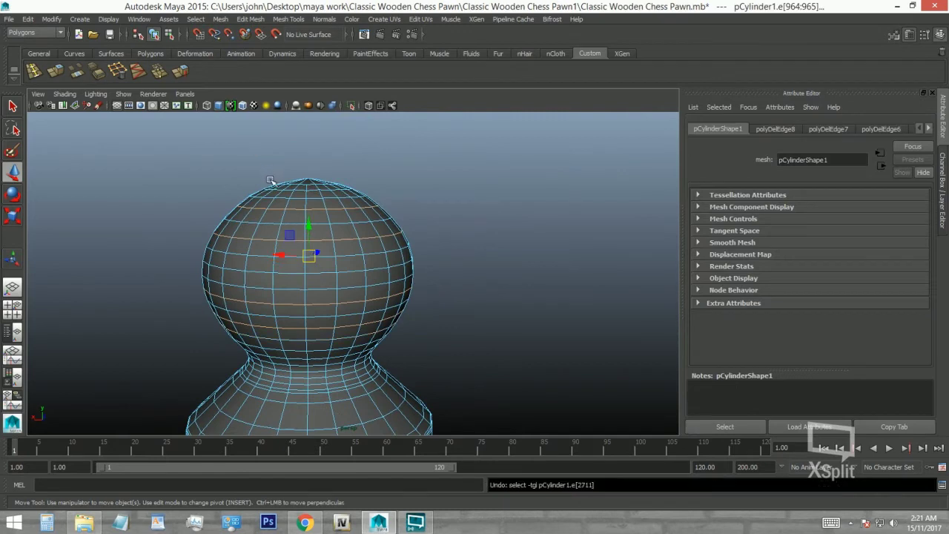
pyautogui.click(271, 179)
pyautogui.scroll(2, 359, 256)
pyautogui.click(286, 300)
pyautogui.press('Delete')
pyautogui.hotkey('ctrl', 'z')
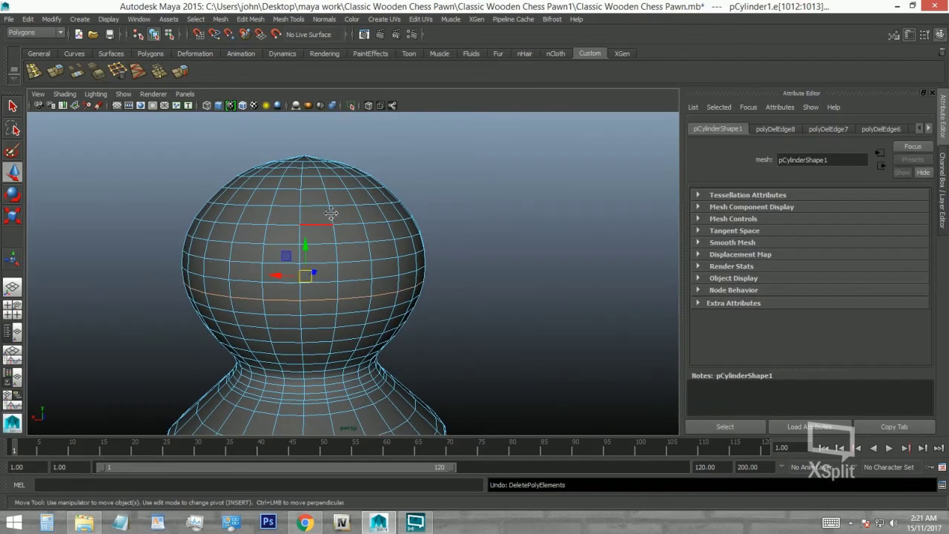
# - Delete a lower edge loop on the pawn's neck with Delete Edge
pyautogui.keyDown('alt'); pyautogui.moveTo(331, 225); pyautogui.dragTo(333, 174, button='middle'); pyautogui.keyUp('alt')
pyautogui.scroll(3, 324, 276)
pyautogui.click(260, 284)
pyautogui.click(117, 71)
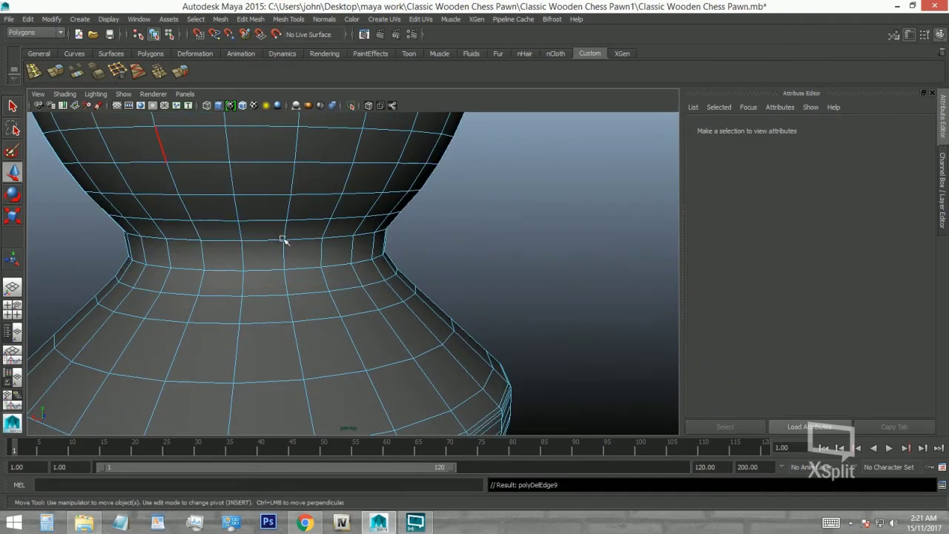
pyautogui.scroll(-3, 276, 232)
pyautogui.scroll(3, 275, 281)
pyautogui.scroll(2, 392, 302)
pyautogui.scroll(2, 257, 266)
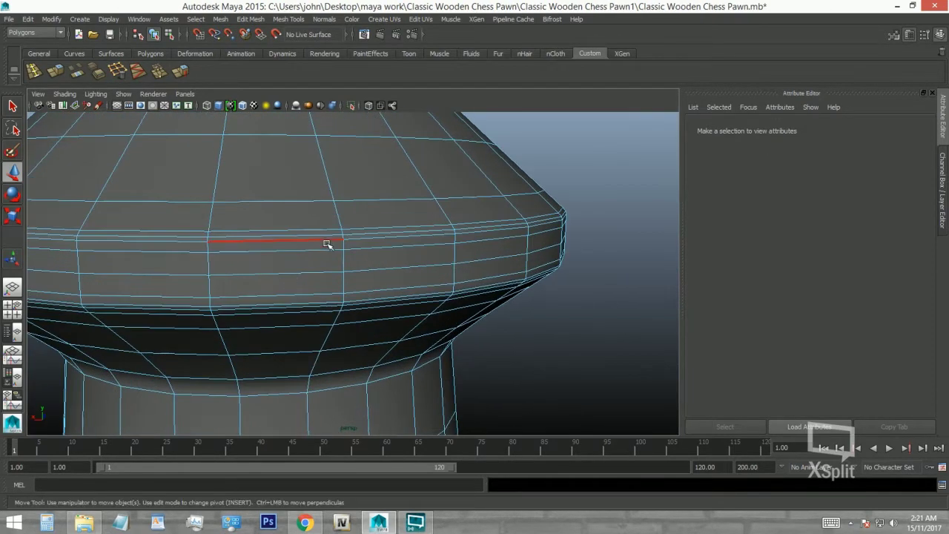
# - Delete three edge loops on the collar
pyautogui.click(319, 243)
pyautogui.click(117, 72)
pyautogui.keyDown('alt'); pyautogui.moveTo(229, 254); pyautogui.dragTo(269, 209, button='middle'); pyautogui.keyUp('alt')
pyautogui.click(269, 210)
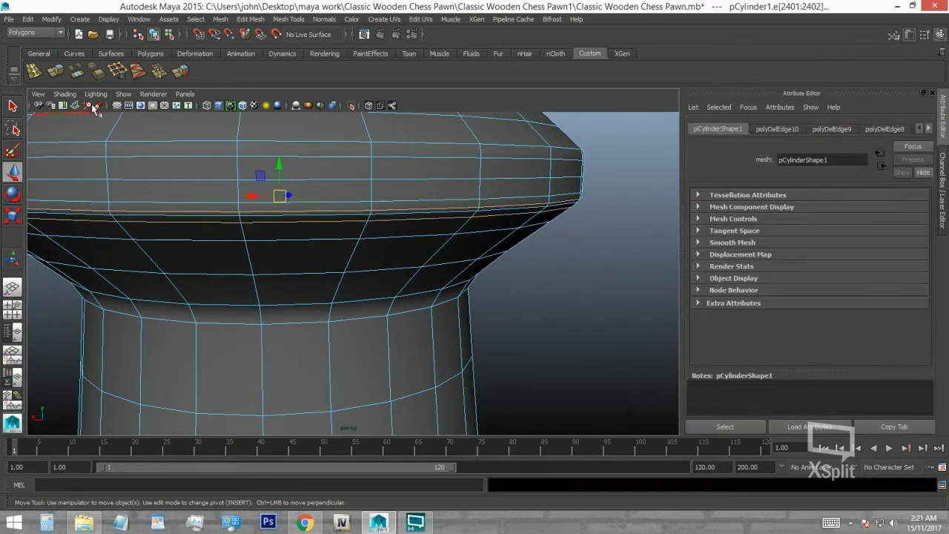
pyautogui.click(117, 71)
pyautogui.scroll(-3, 296, 230)
pyautogui.click(247, 218)
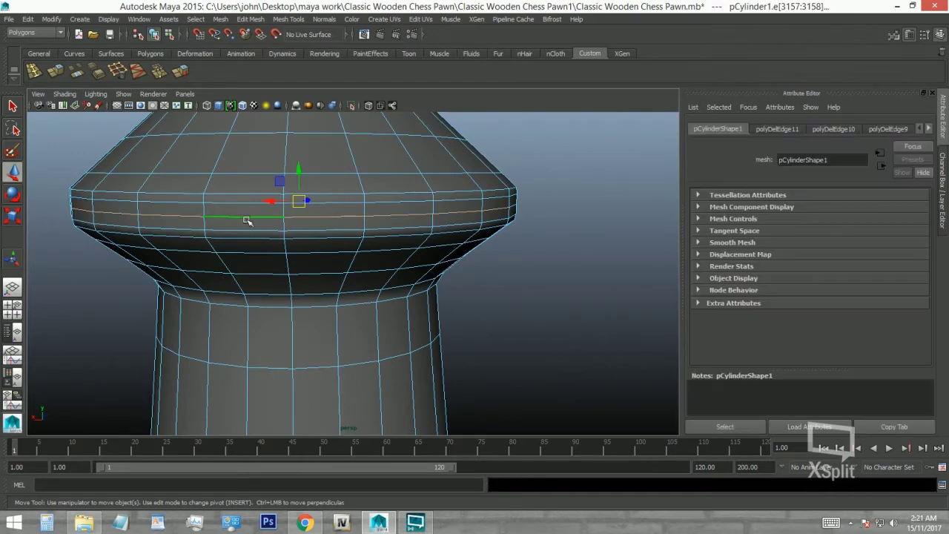
pyautogui.click(118, 71)
# - Remove two more edge loops under the collar and select one loop below it
pyautogui.scroll(-3, 344, 262)
pyautogui.keyDown('alt'); pyautogui.moveTo(344, 262); pyautogui.dragTo(312, 216); pyautogui.keyUp('alt')
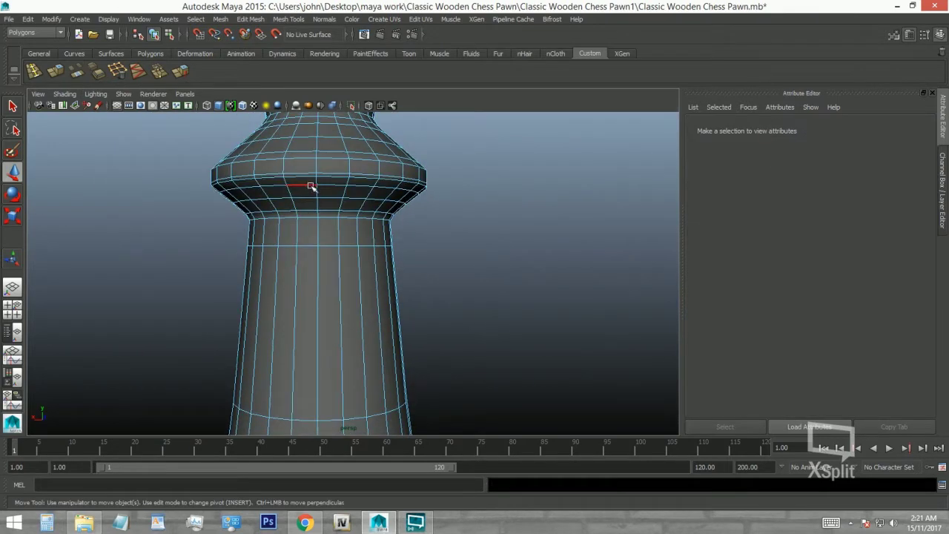
pyautogui.click(311, 186)
pyautogui.click(117, 71)
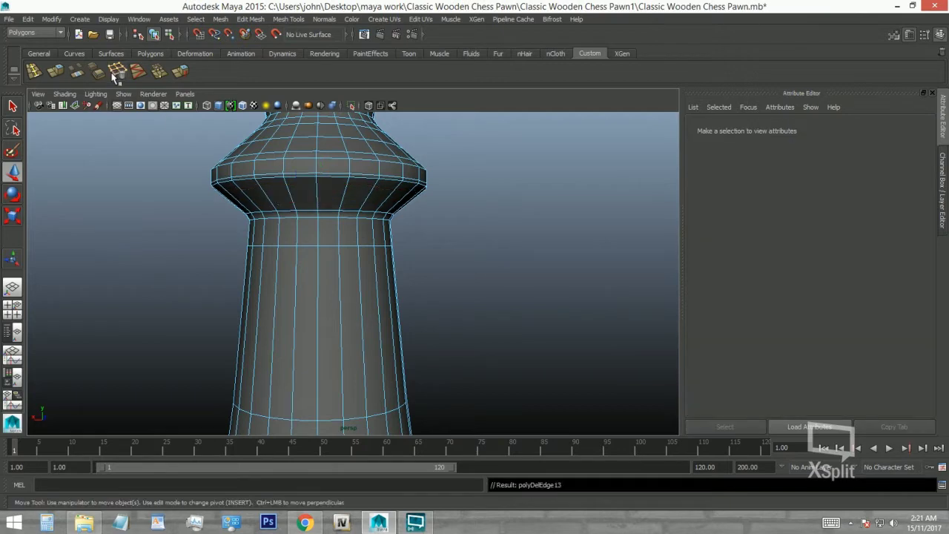
pyautogui.scroll(3, 296, 222)
pyautogui.click(303, 160)
pyautogui.click(117, 71)
pyautogui.scroll(-3, 267, 218)
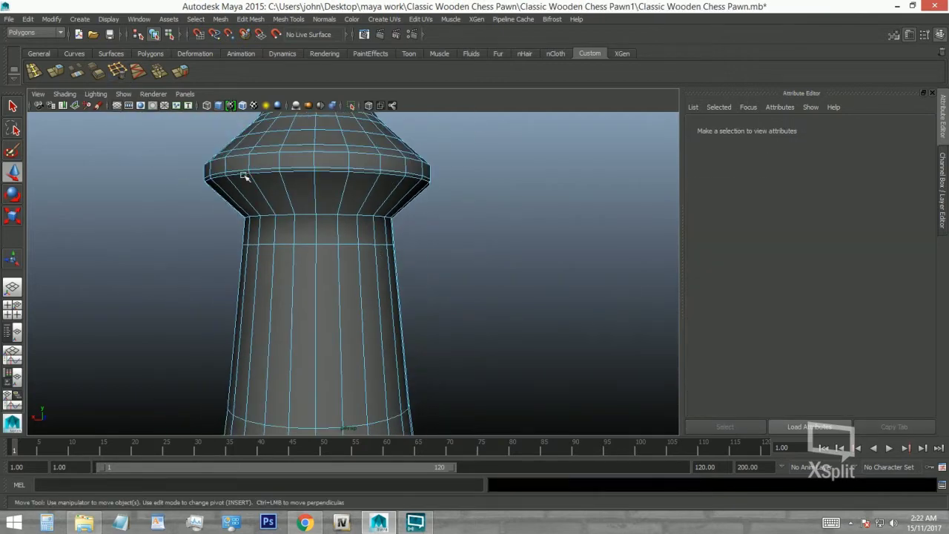
pyautogui.scroll(-2, 267, 218)
pyautogui.doubleClick(267, 218)
pyautogui.press('F8')
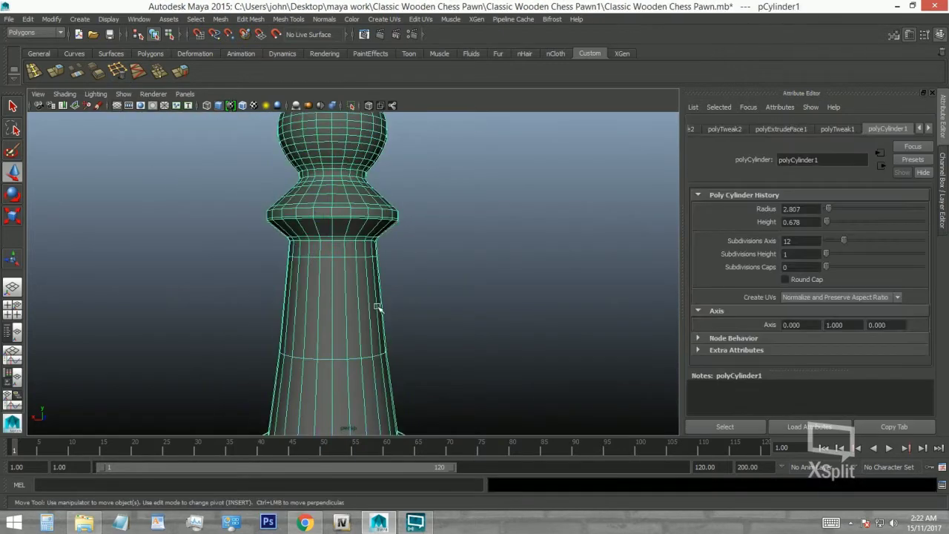
# - Return to edge selection and pick an edge loop on the rim
pyautogui.scroll(-2, 377, 311)
pyautogui.moveTo(416, 360)
pyautogui.keyDown('alt'); pyautogui.mouseDown()
pyautogui.moveTo(329, 324)
pyautogui.moveTo(306, 265)
pyautogui.mouseUp(); pyautogui.keyUp('alt')
pyautogui.scroll(5, 306, 265)
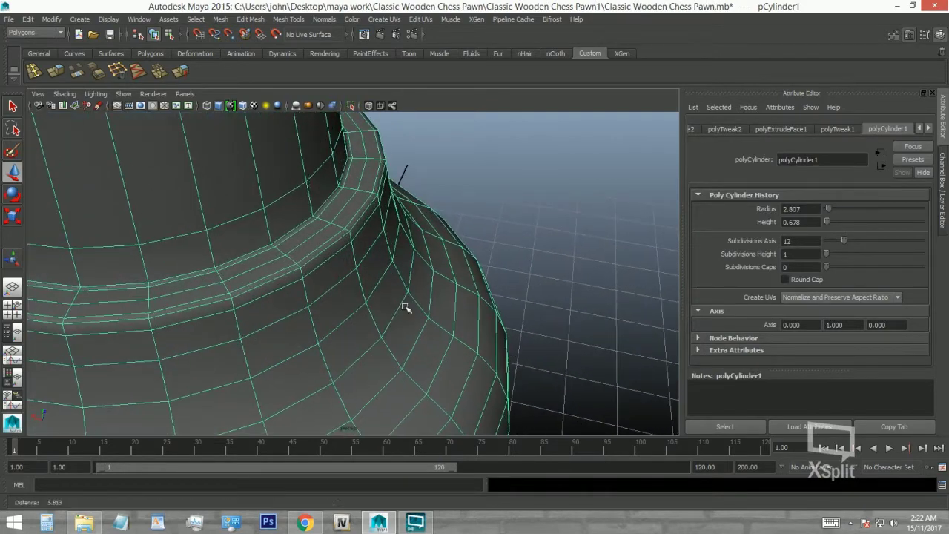
pyautogui.press('F10')
pyautogui.doubleClick(327, 208)
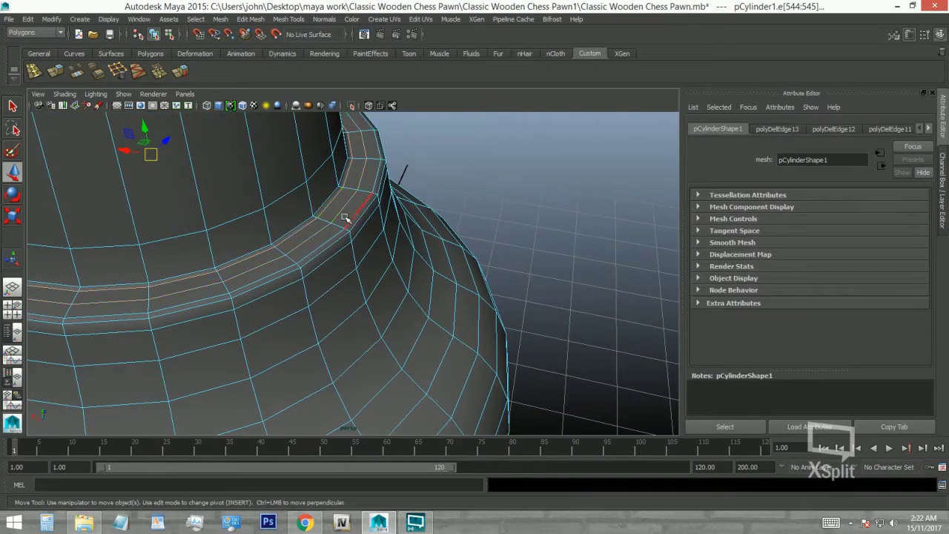
pyautogui.scroll(-2, 252, 167)
pyautogui.click(338, 169)
# - Delete a neck edge loop, then try deleting a bulb loop and undo it
pyautogui.keyDown('alt'); pyautogui.moveTo(339, 170); pyautogui.dragTo(256, 218); pyautogui.keyUp('alt')
pyautogui.doubleClick(214, 211)
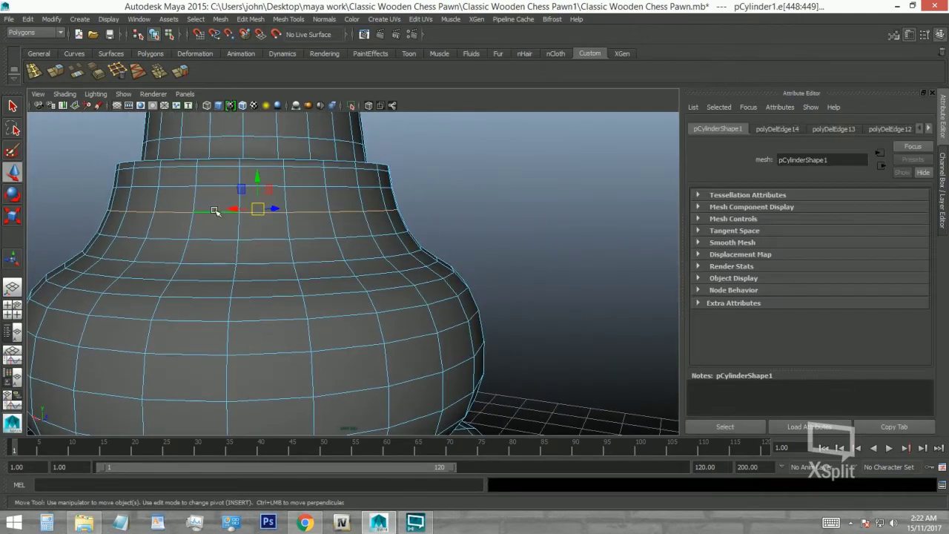
pyautogui.click(120, 76)
pyautogui.hotkey('ctrl', 'z')
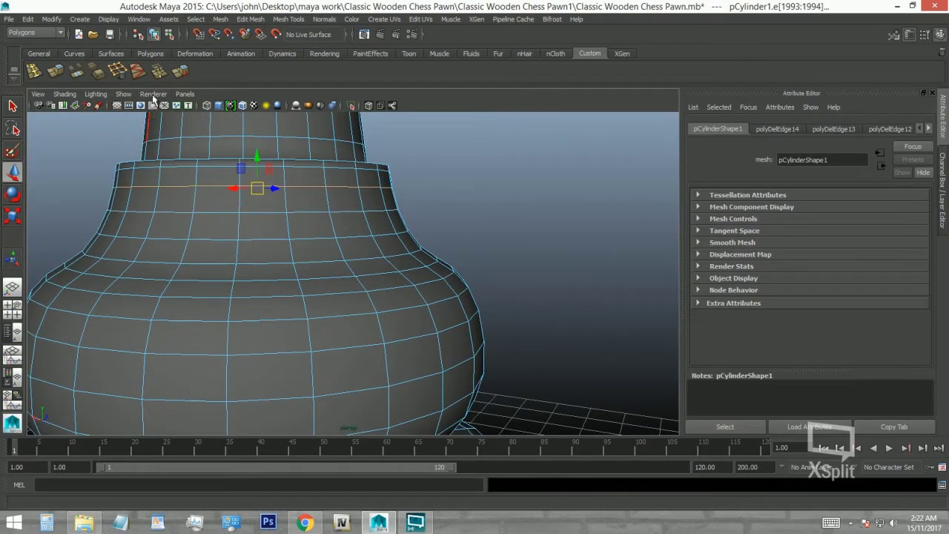
pyautogui.click(119, 76)
pyautogui.scroll(-2, 255, 191)
pyautogui.moveTo(254, 190)
pyautogui.keyDown('alt'); pyautogui.mouseDown()
pyautogui.moveTo(250, 206)
pyautogui.moveTo(209, 216)
pyautogui.mouseUp(); pyautogui.keyUp('alt')
pyautogui.doubleClick(208, 216)
pyautogui.click(116, 74)
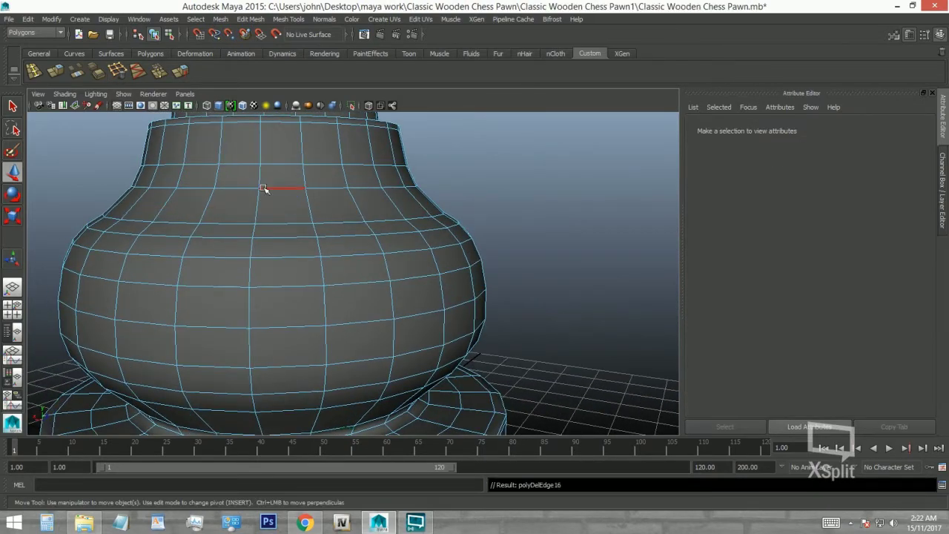
pyautogui.hotkey('ctrl', 'z')
# - Delete three edge loops on the pawn's base
pyautogui.keyDown('alt'); pyautogui.moveTo(284, 277); pyautogui.dragTo(485, 296, button='middle'); pyautogui.keyUp('alt')
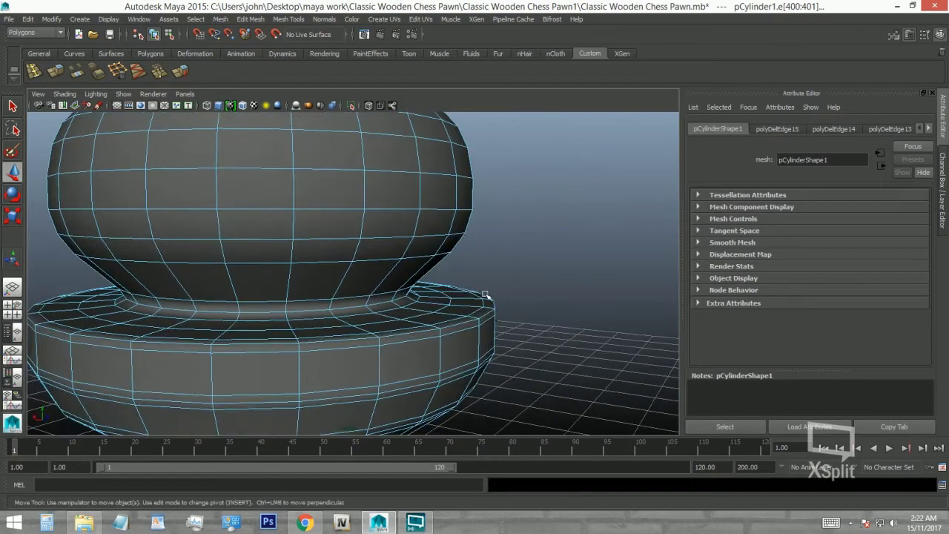
pyautogui.keyDown('alt'); pyautogui.moveTo(353, 336); pyautogui.dragTo(245, 342, button='middle'); pyautogui.keyUp('alt')
pyautogui.doubleClick(222, 345)
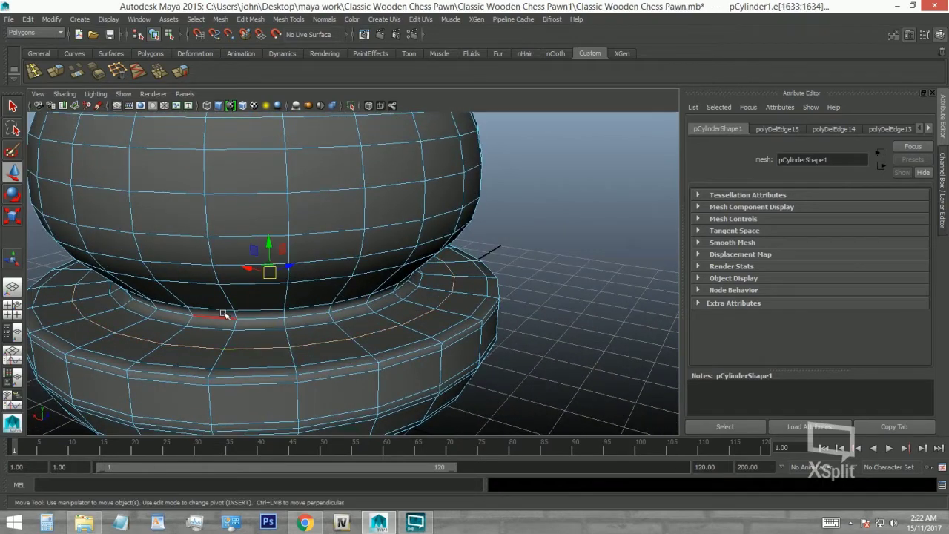
pyautogui.click(118, 71)
pyautogui.keyDown('alt'); pyautogui.moveTo(371, 297); pyautogui.dragTo(269, 265); pyautogui.keyUp('alt')
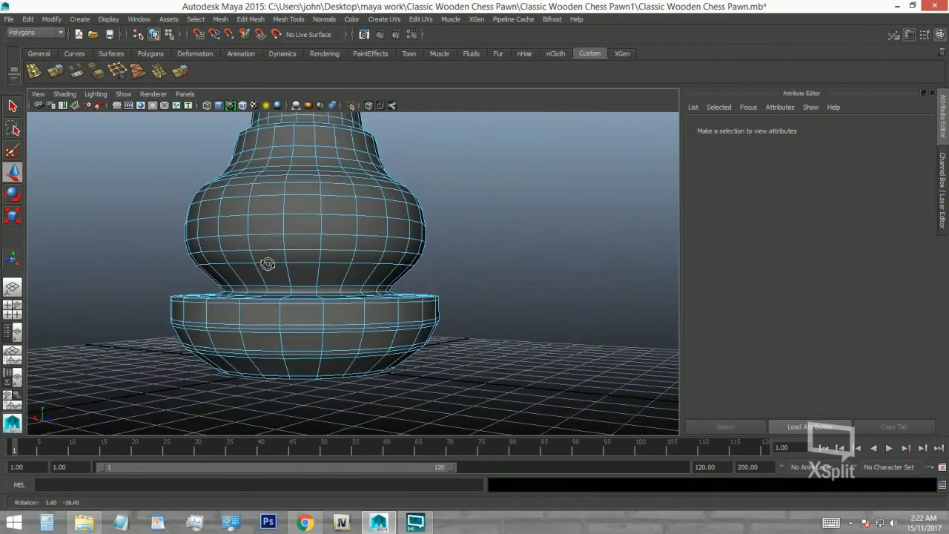
pyautogui.scroll(3, 313, 383)
pyautogui.doubleClick(274, 377)
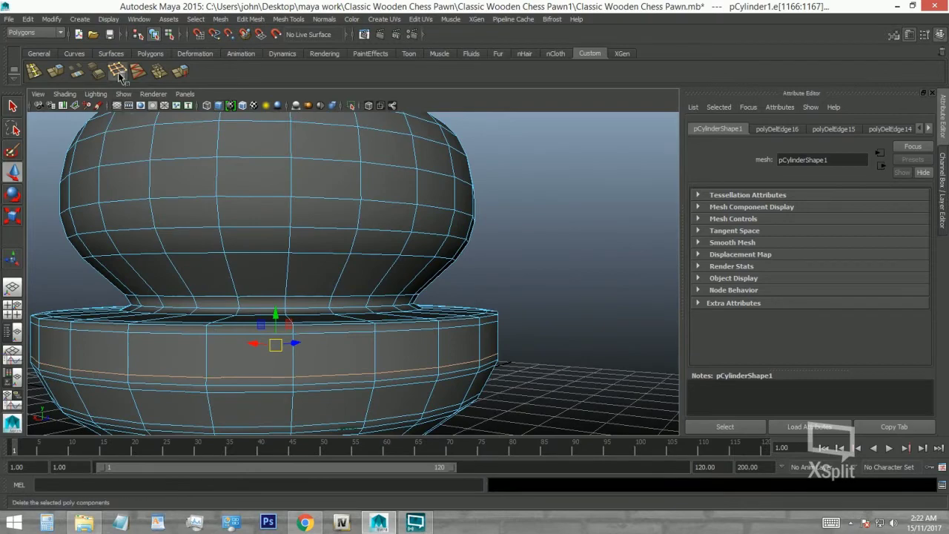
pyautogui.click(119, 74)
pyautogui.keyDown('alt'); pyautogui.moveTo(240, 335); pyautogui.dragTo(217, 370); pyautogui.keyUp('alt')
pyautogui.doubleClick(228, 370)
pyautogui.click(118, 71)
# - Delete an edge loop on the collar, then select a loop on the neck
pyautogui.scroll(-3, 374, 339)
pyautogui.scroll(-5, 322, 300)
pyautogui.keyDown('alt'); pyautogui.moveTo(322, 300); pyautogui.dragTo(329, 187); pyautogui.keyUp('alt')
pyautogui.scroll(3, 372, 254)
pyautogui.scroll(3, 311, 245)
pyautogui.scroll(2, 267, 239)
pyautogui.doubleClick(266, 239)
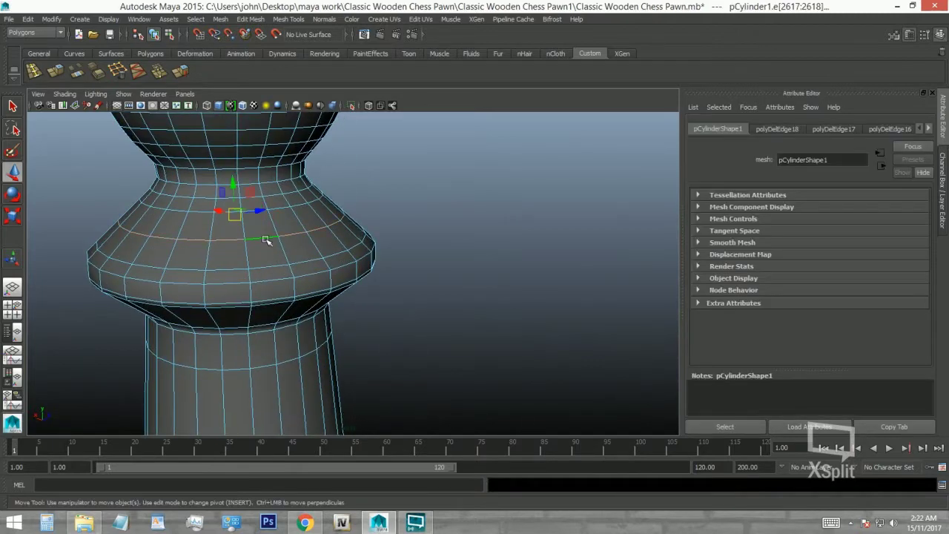
pyautogui.click(119, 72)
pyautogui.scroll(-2, 218, 214)
pyautogui.doubleClick(232, 225)
pyautogui.press('Delete')
# - Select the whole pawn, frame it, and apply an option from the Normals menu
pyautogui.keyDown('alt'); pyautogui.moveTo(260, 240); pyautogui.dragTo(276, 244, button='middle'); pyautogui.keyUp('alt')
pyautogui.moveTo(276, 244)
pyautogui.keyDown('alt'); pyautogui.mouseDown(button='right')
pyautogui.moveTo(303, 261)
pyautogui.moveTo(254, 206)
pyautogui.moveTo(315, 178)
pyautogui.mouseUp(button='right'); pyautogui.keyUp('alt')
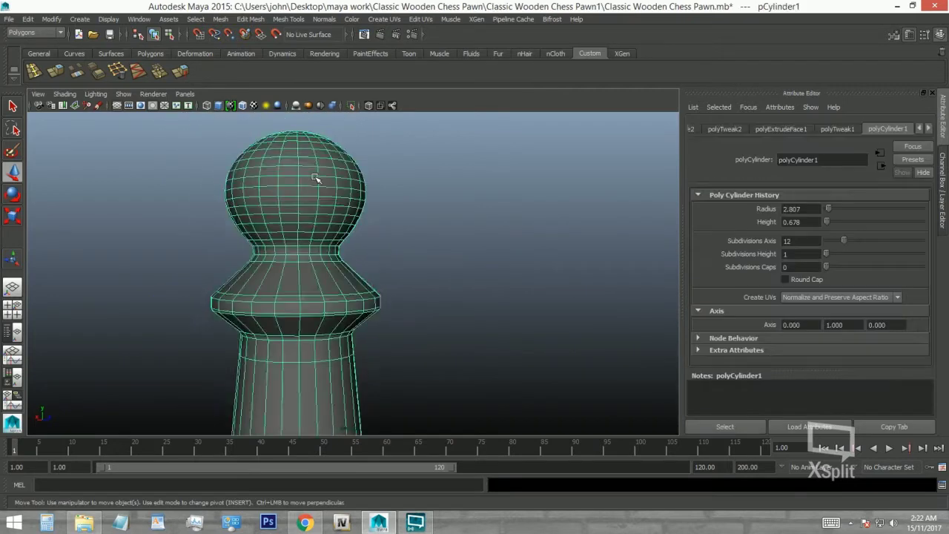
pyautogui.press('f')
pyautogui.click(324, 18)
pyautogui.click(368, 130)
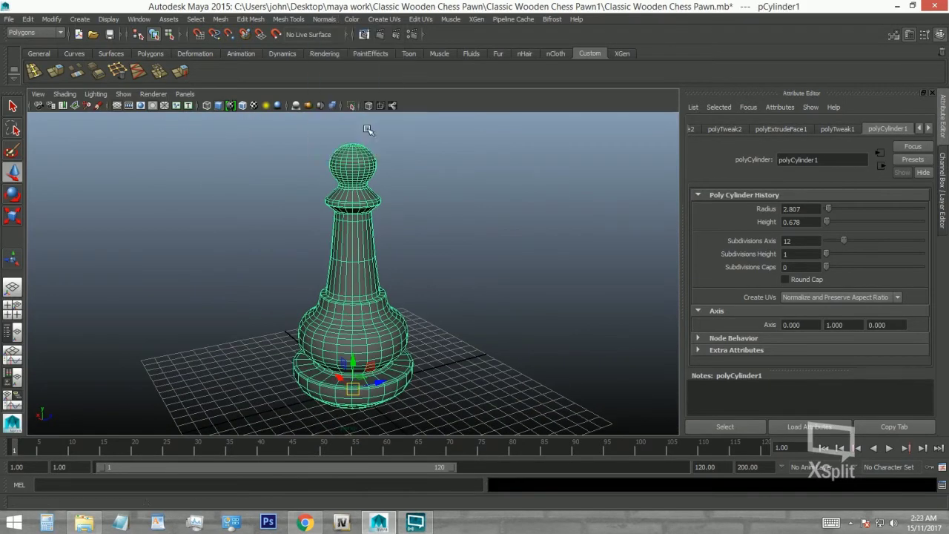
pyautogui.moveTo(364, 203); pyautogui.dragTo(415, 192, button='right')
pyautogui.click(428, 226)
# - Save the scene and rename pCylinder1 to Classic_Wooden_Chess_Pawn
pyautogui.click(361, 240)
pyautogui.hotkey('ctrl', 's')
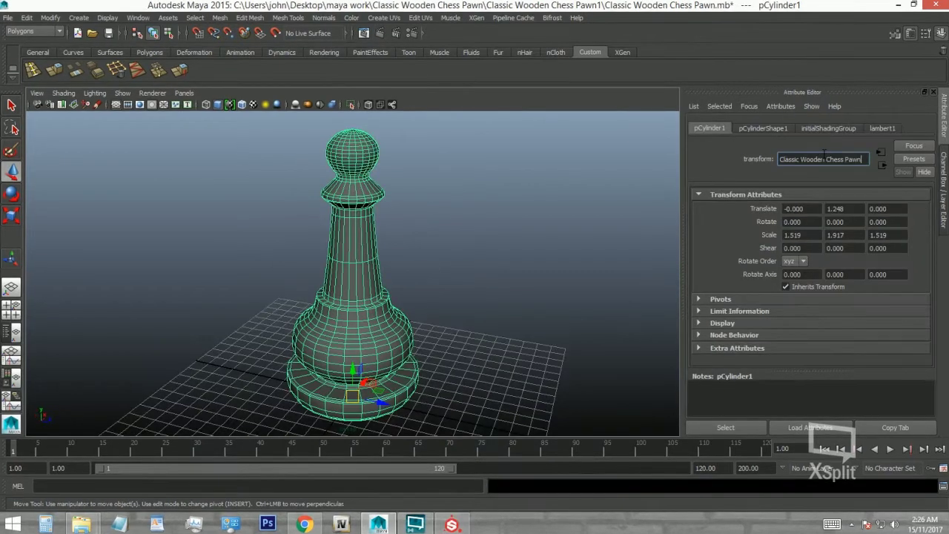
pyautogui.click(751, 131)
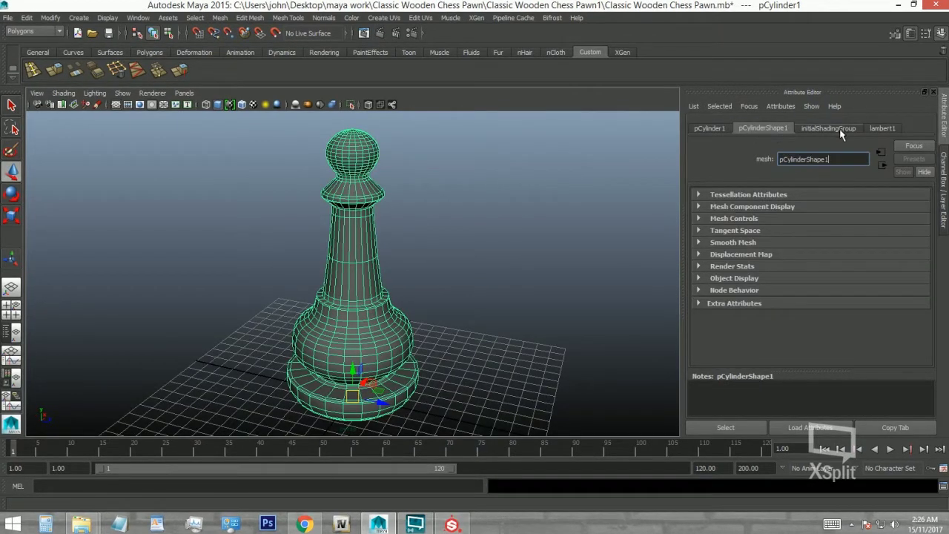
pyautogui.click(711, 130)
pyautogui.doubleClick(808, 158)
pyautogui.write('Classic Wooden Chess Pawn')
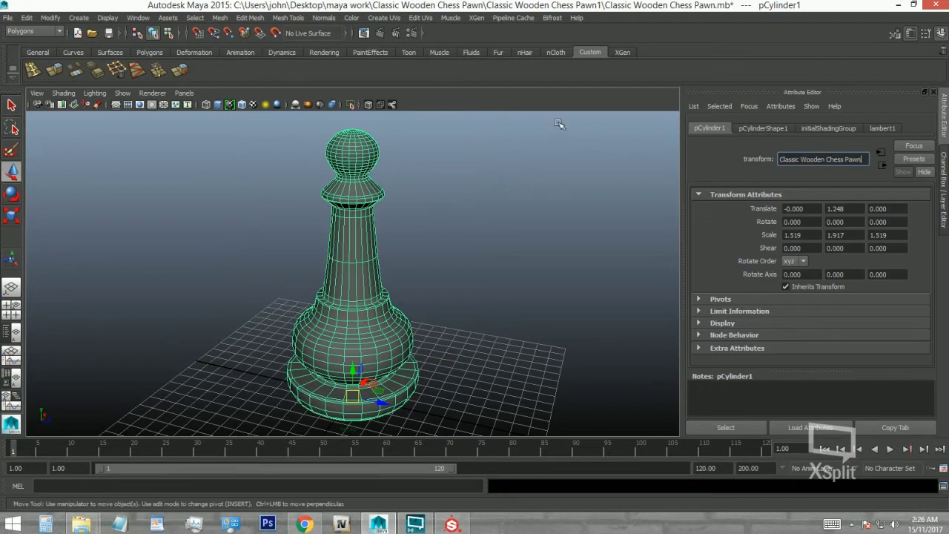
pyautogui.press('Return')
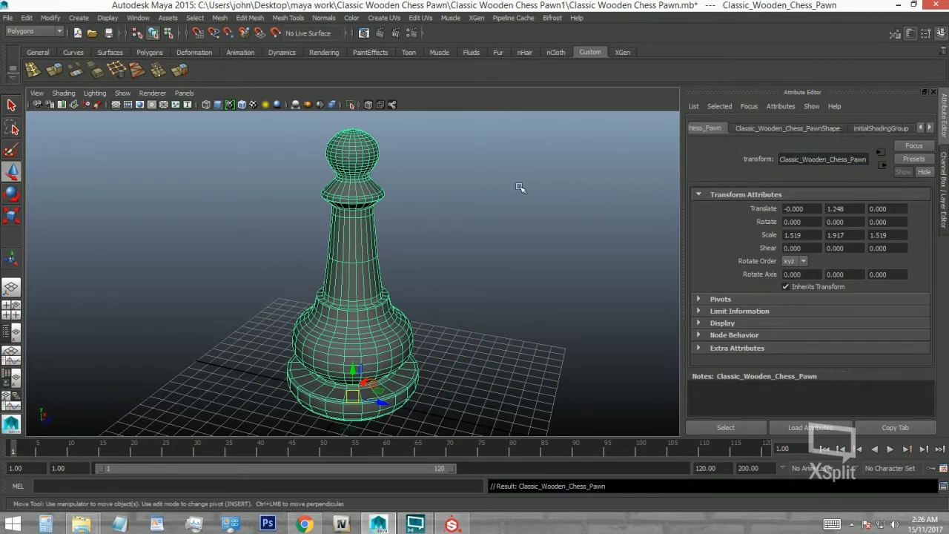
# - Assign a new Phong material to the pawn
pyautogui.moveTo(345, 232); pyautogui.dragTo(345, 460, button='right')
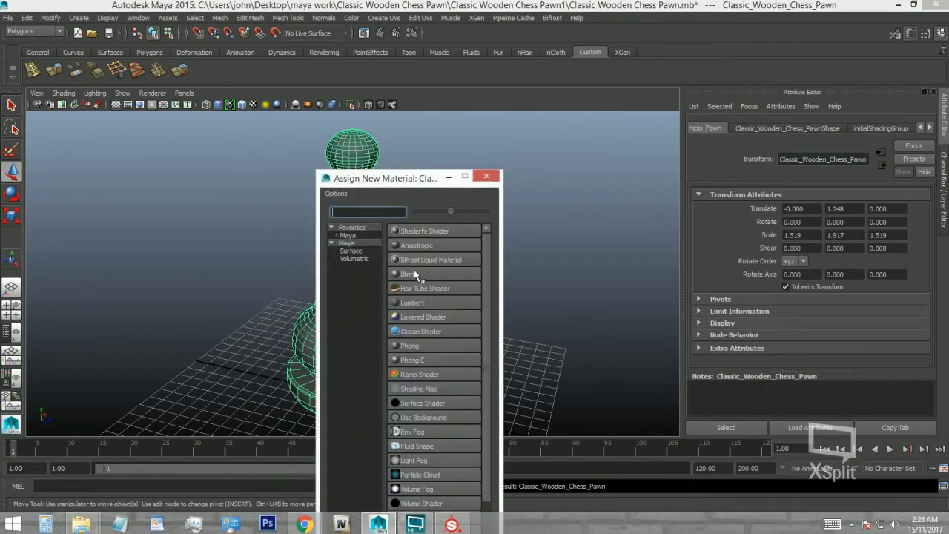
pyautogui.click(409, 346)
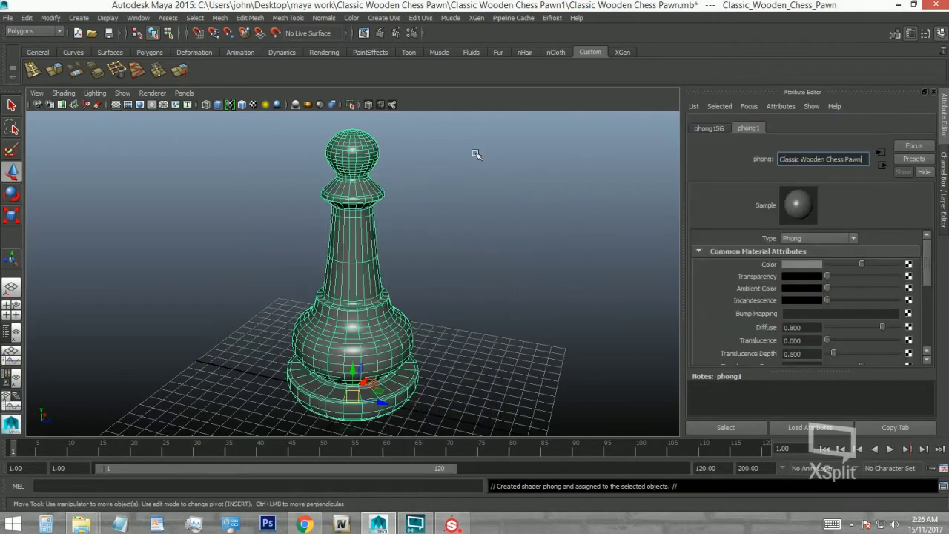
pyautogui.click(340, 235)
pyautogui.keyDown('alt'); pyautogui.moveTo(340, 236); pyautogui.dragTo(388, 257); pyautogui.keyUp('alt')
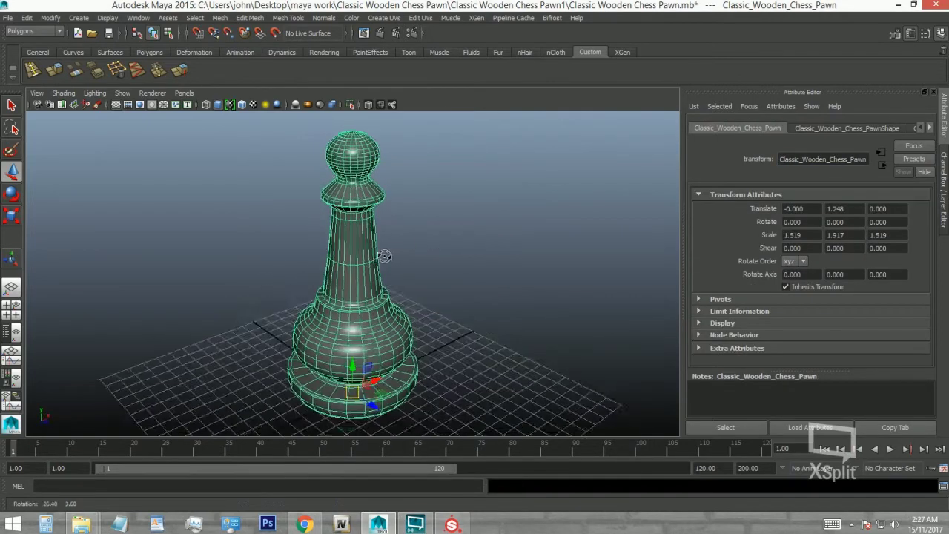
# - Export the selected pawn as Classic Wooden Chess Pawn.fbx
pyautogui.click(9, 17)
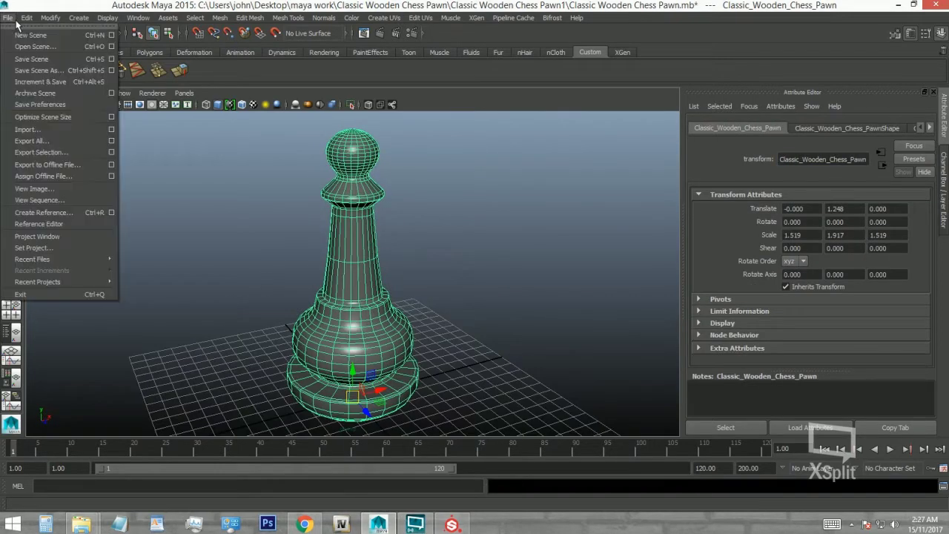
pyautogui.click(42, 153)
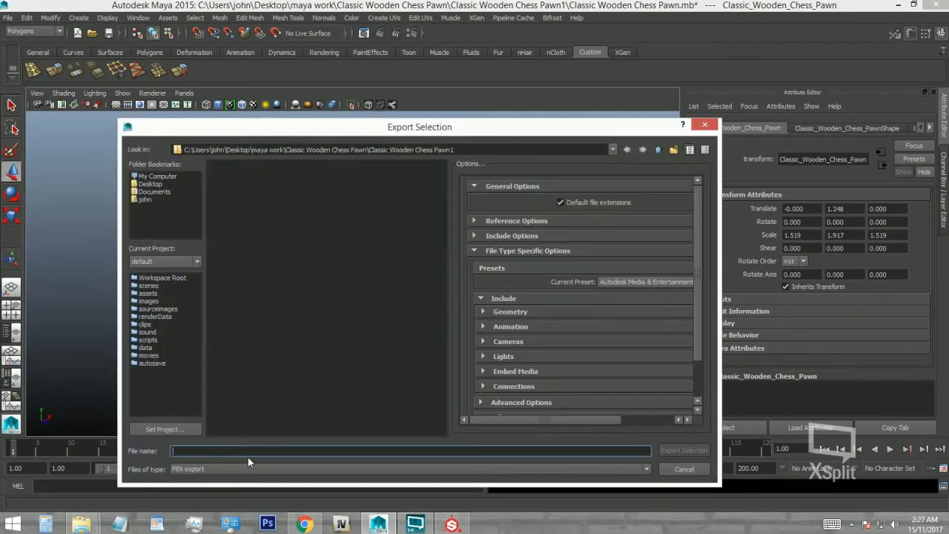
pyautogui.write('Classic Wooden Chess Pawn')
pyautogui.click(684, 450)
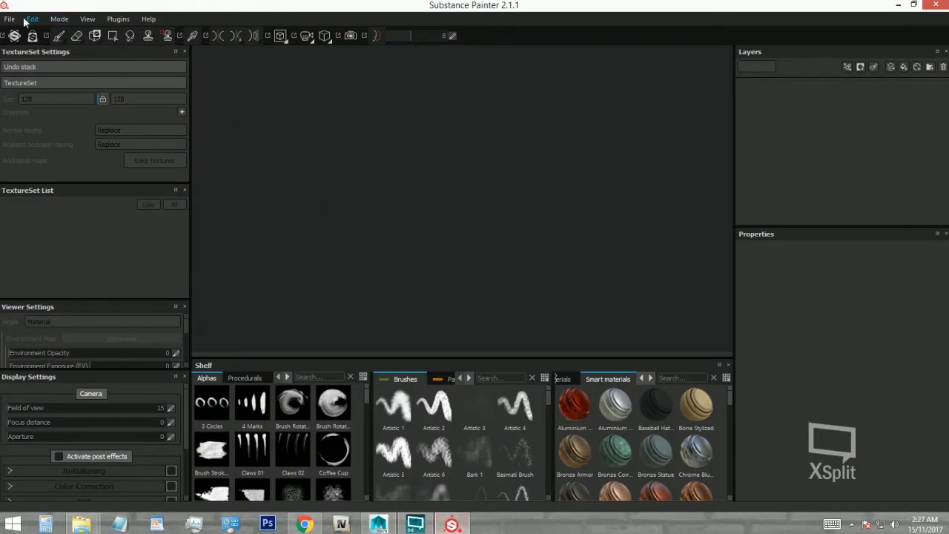
pyautogui.click(9, 19)
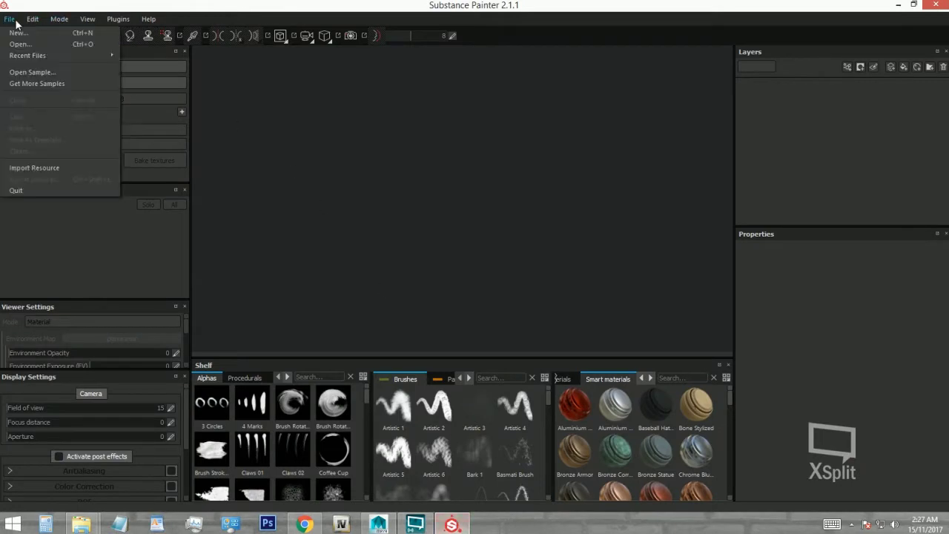
# - Create a new Substance Painter project from Classic Wooden Chess Pawn.fbx
pyautogui.click(15, 28)
pyautogui.click(584, 149)
pyautogui.doubleClick(505, 200)
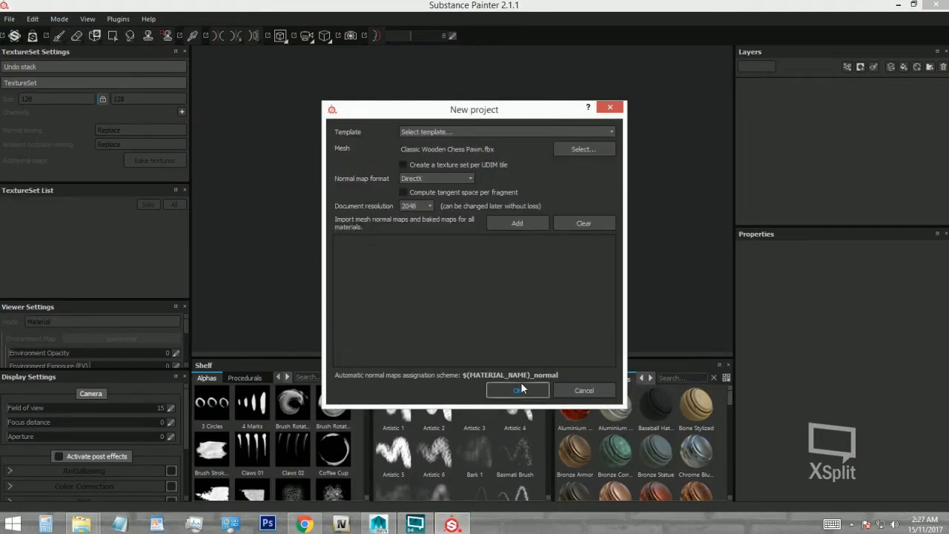
pyautogui.click(521, 388)
pyautogui.moveTo(616, 246)
pyautogui.keyDown('alt'); pyautogui.mouseDown()
pyautogui.moveTo(413, 269)
pyautogui.moveTo(447, 250)
pyautogui.mouseUp(); pyautogui.keyUp('alt')
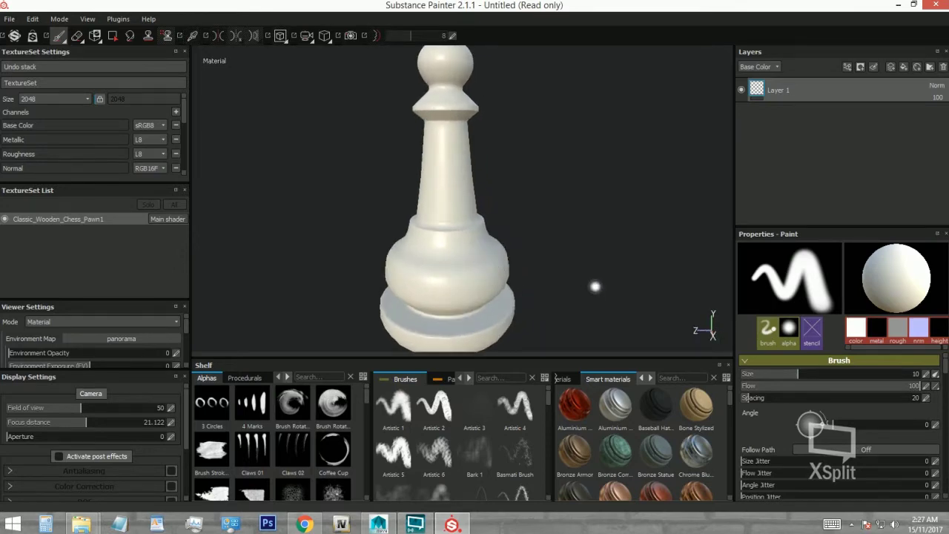
pyautogui.scroll(-3, 97, 128)
# - Exclude the Normal and World space normal maps from baking, reviewing AO, curvature, position and thickness parameters
pyautogui.click(141, 160)
pyautogui.click(304, 113)
pyautogui.click(304, 127)
pyautogui.click(328, 158)
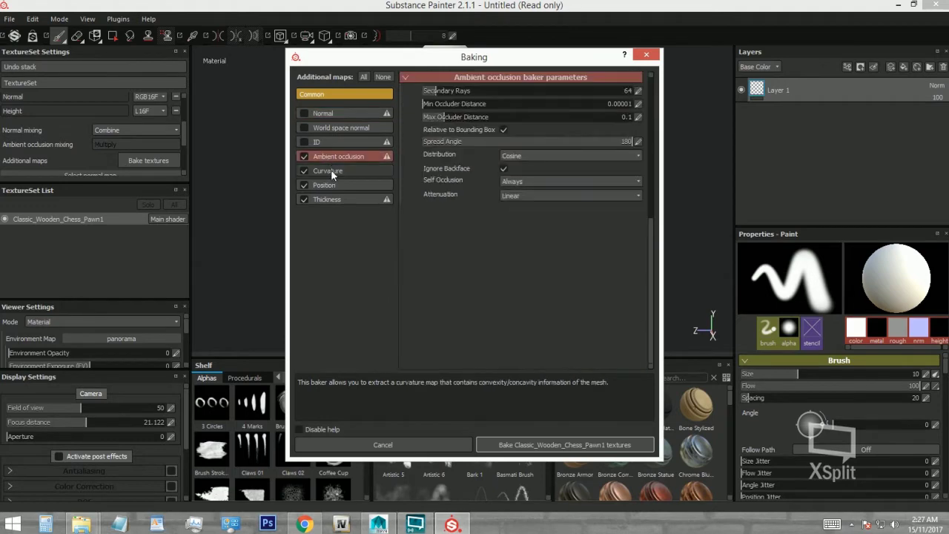
pyautogui.click(331, 171)
pyautogui.click(344, 185)
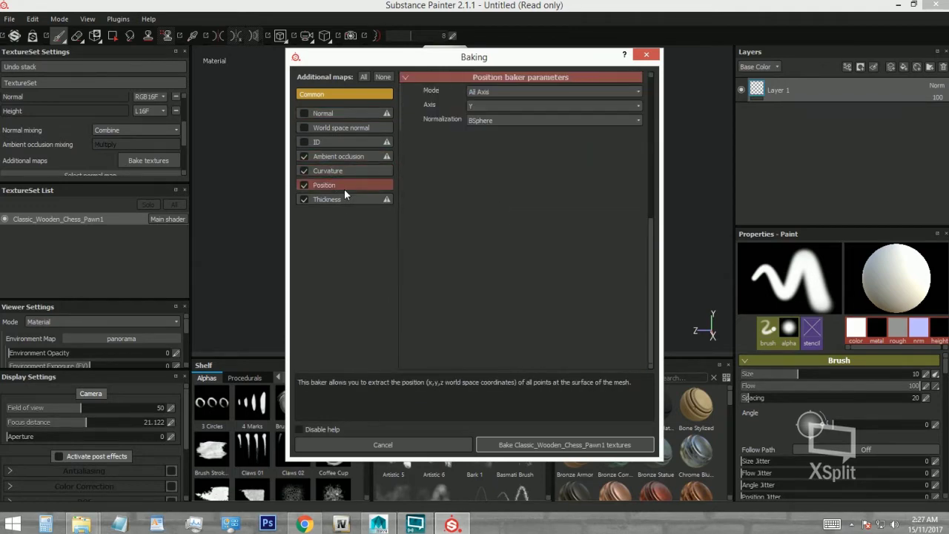
pyautogui.click(343, 199)
pyautogui.click(315, 95)
# - Set bake output to 2048x2048, add the pawn FBX as high-poly mesh, and bake
pyautogui.click(519, 91)
pyautogui.click(474, 140)
pyautogui.click(635, 146)
pyautogui.click(490, 150)
pyautogui.doubleClick(489, 151)
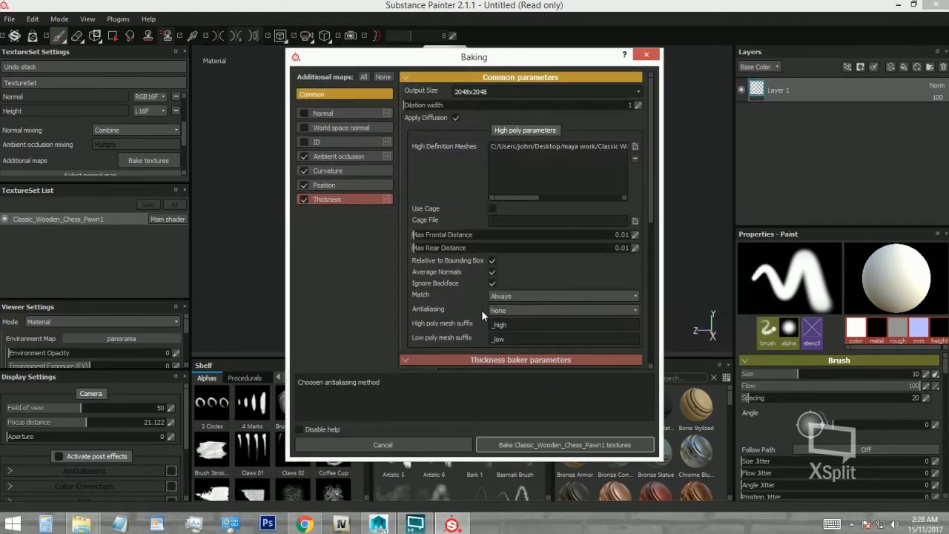
pyautogui.click(532, 444)
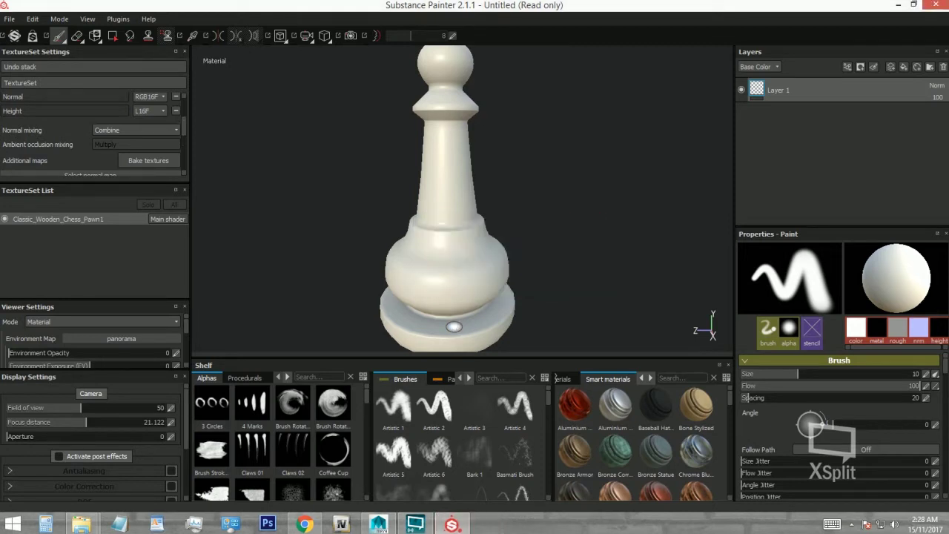
# - Set the fill layer's base colour to black
pyautogui.scroll(1, 364, 212)
pyautogui.scroll(2, 415, 222)
pyautogui.scroll(2, 470, 212)
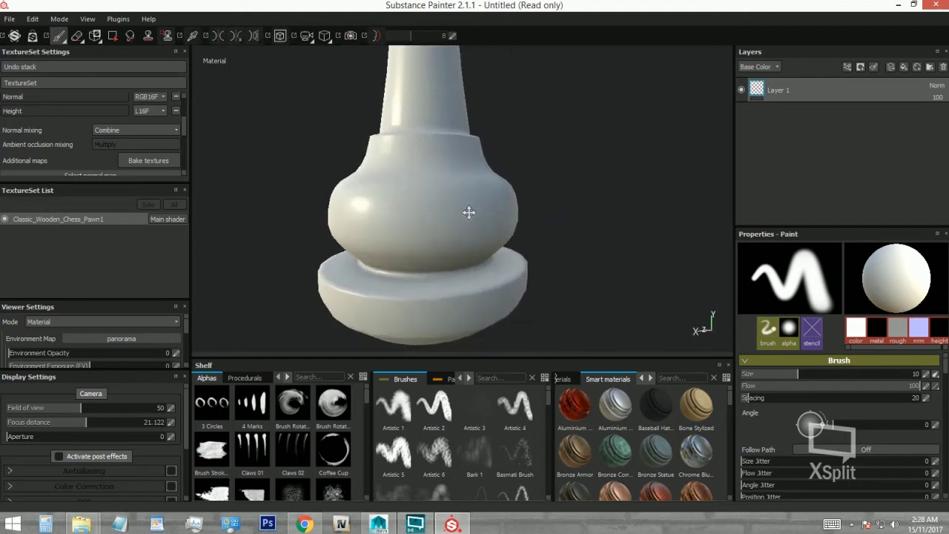
pyautogui.scroll(1, 445, 244)
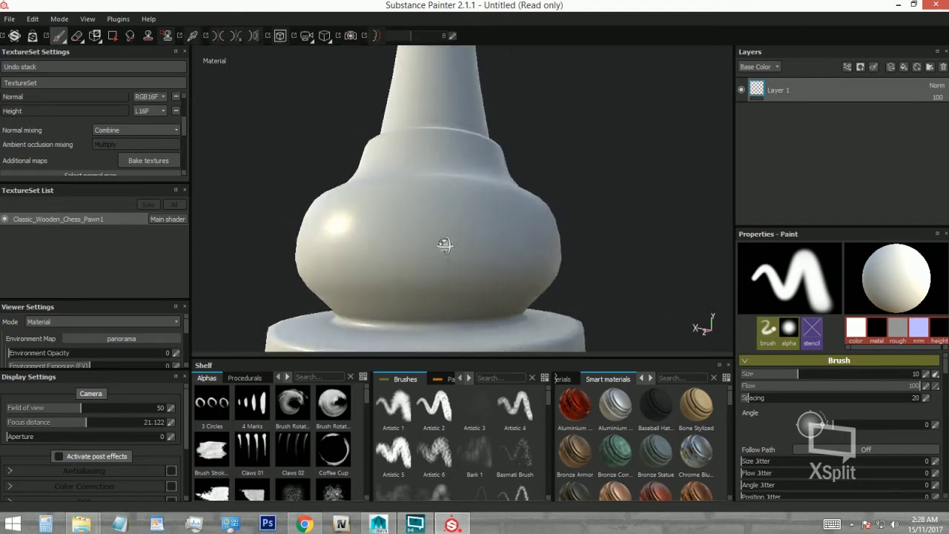
pyautogui.scroll(-1, 445, 244)
pyautogui.scroll(-2, 831, 427)
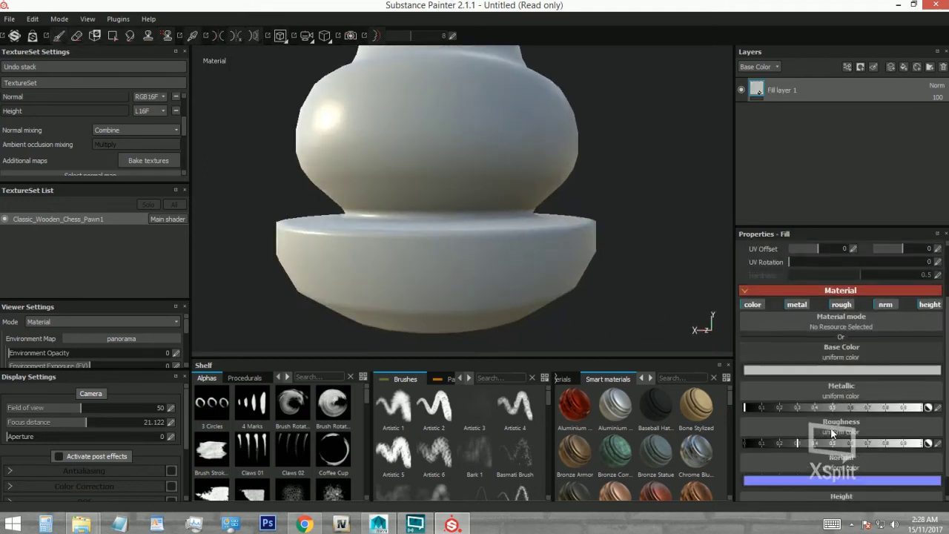
pyautogui.scroll(-1, 829, 386)
pyautogui.click(826, 344)
pyautogui.click(731, 385)
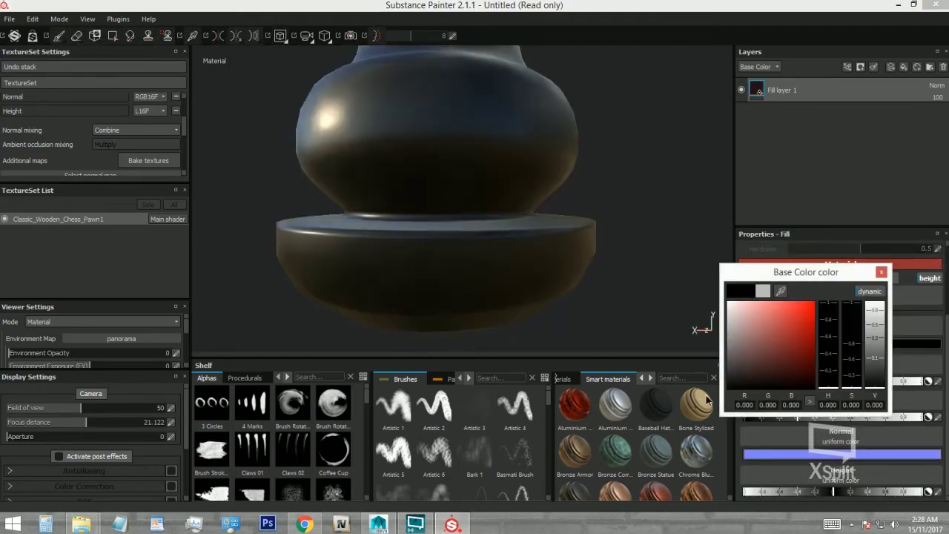
pyautogui.click(881, 271)
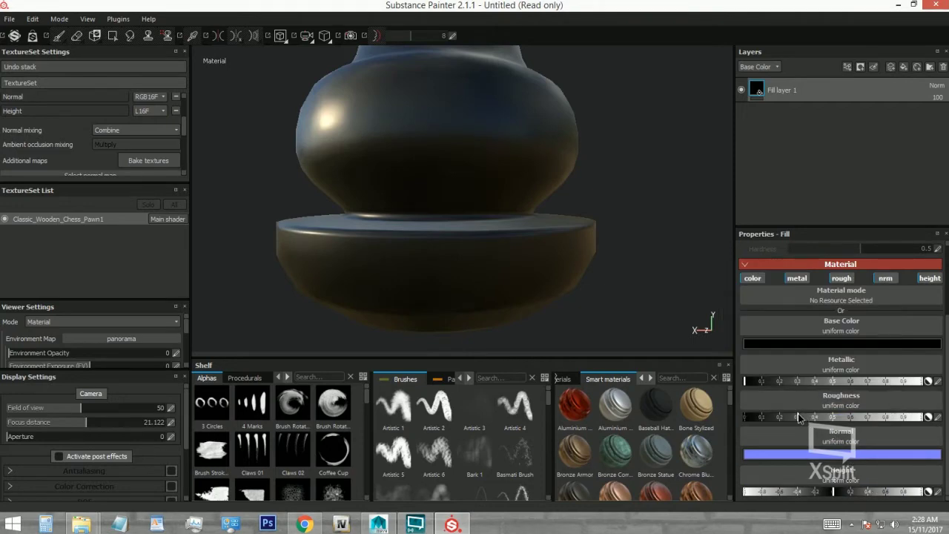
# - Lower the roughness to about 0.25 for a glossy finish
pyautogui.moveTo(798, 418); pyautogui.dragTo(816, 418)
pyautogui.moveTo(505, 234)
pyautogui.keyDown('alt'); pyautogui.mouseDown()
pyautogui.moveTo(477, 254)
pyautogui.moveTo(455, 184)
pyautogui.mouseUp(); pyautogui.keyUp('alt')
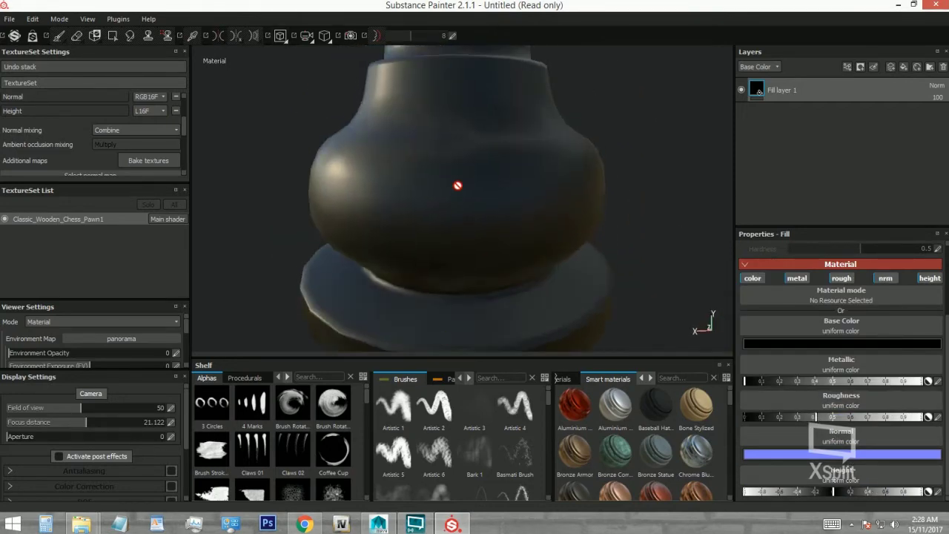
pyautogui.keyDown('alt'); pyautogui.moveTo(455, 185); pyautogui.dragTo(513, 271, button='right'); pyautogui.keyUp('alt')
pyautogui.keyDown('alt'); pyautogui.moveTo(512, 271); pyautogui.dragTo(471, 208); pyautogui.keyUp('alt')
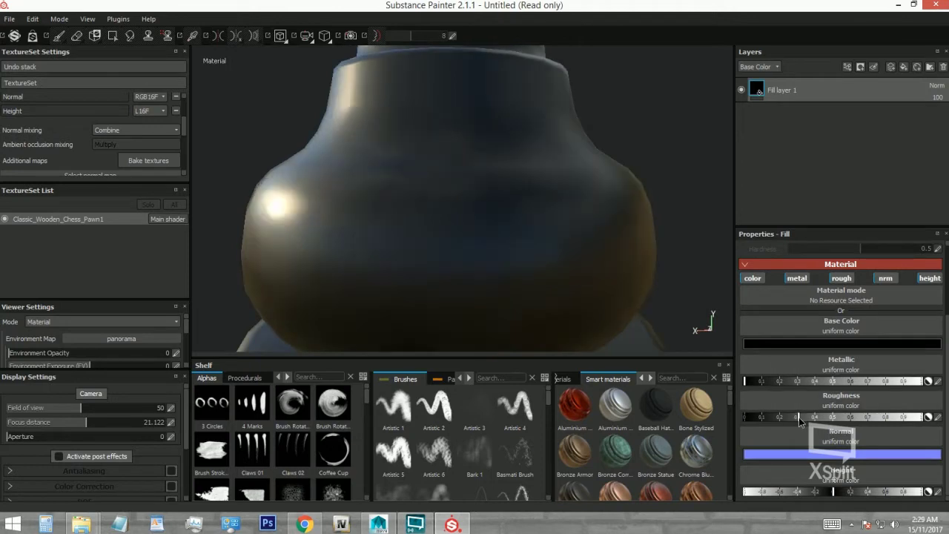
pyautogui.click(790, 417)
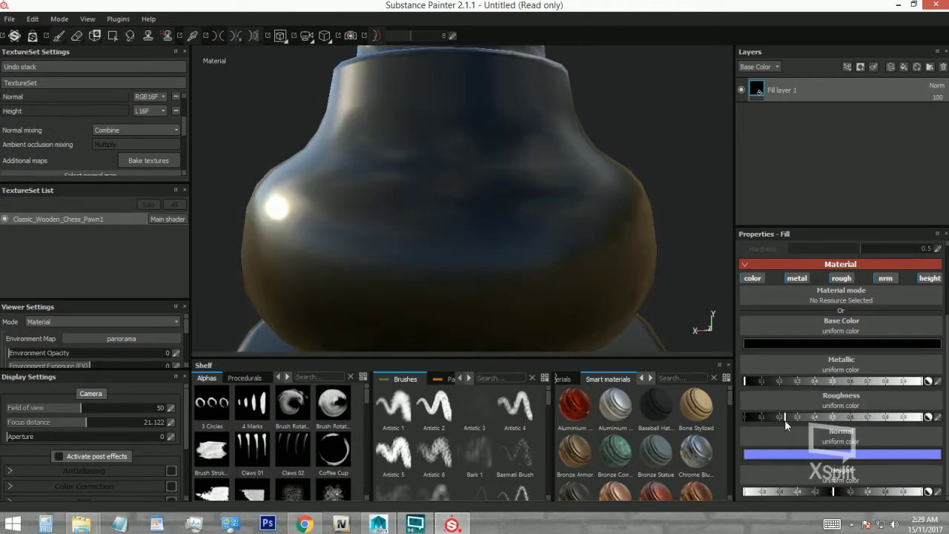
pyautogui.scroll(2, 786, 424)
pyautogui.moveTo(625, 294)
pyautogui.keyDown('alt'); pyautogui.mouseDown()
pyautogui.moveTo(534, 161)
pyautogui.moveTo(496, 193)
pyautogui.moveTo(460, 178)
pyautogui.moveTo(482, 195)
pyautogui.moveTo(483, 166)
pyautogui.moveTo(510, 158)
pyautogui.moveTo(523, 208)
pyautogui.mouseUp(); pyautogui.keyUp('alt')
# - Add Fill layer 2 with a dark brown base colour
pyautogui.click(904, 65)
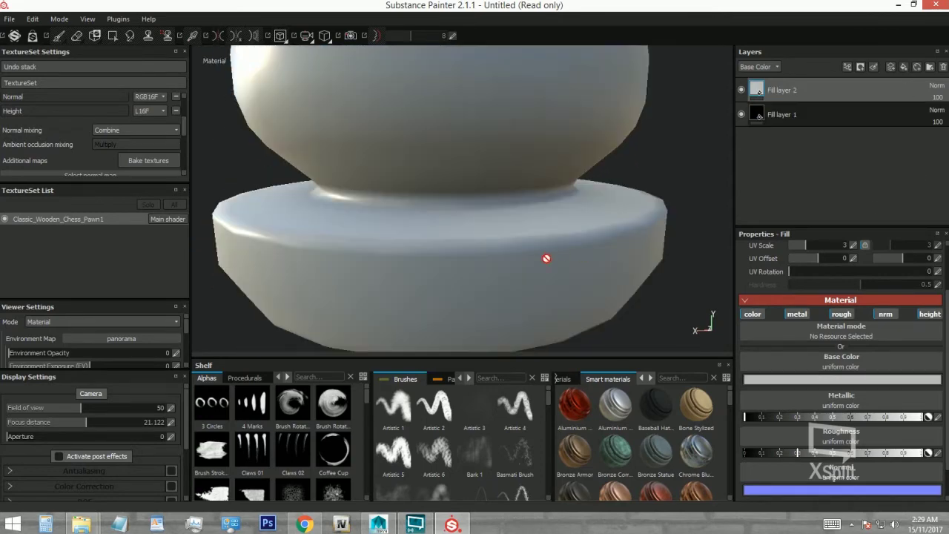
pyautogui.scroll(-1, 800, 430)
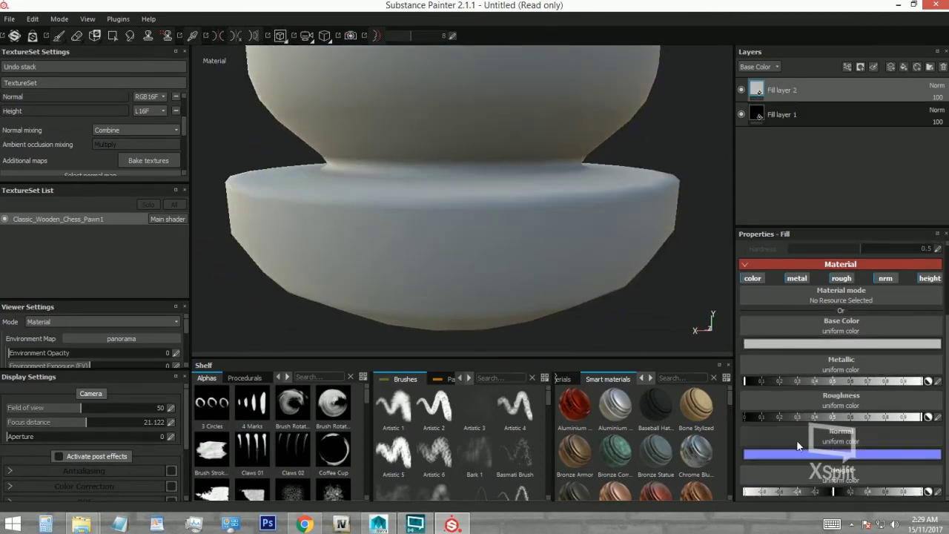
pyautogui.click(780, 343)
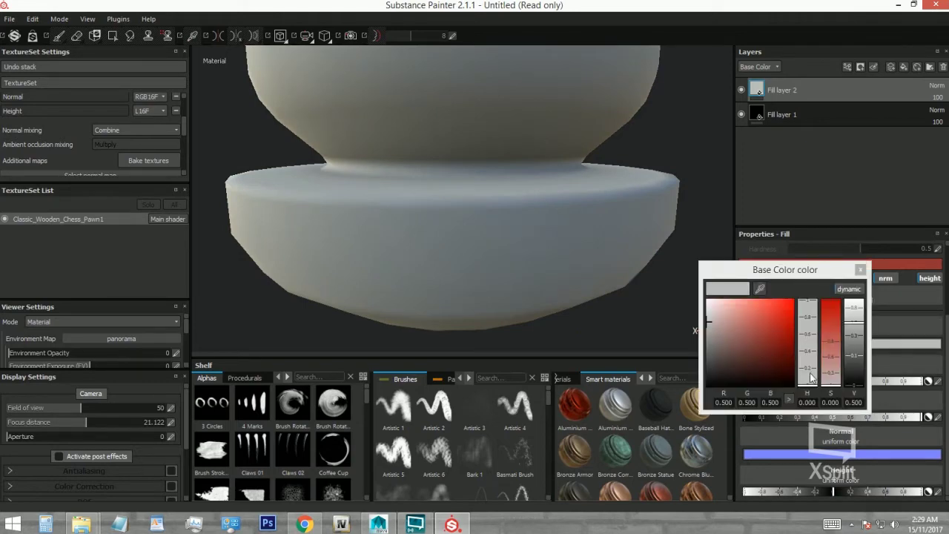
pyautogui.moveTo(811, 378); pyautogui.dragTo(812, 380)
pyautogui.moveTo(742, 314); pyautogui.dragTo(745, 334)
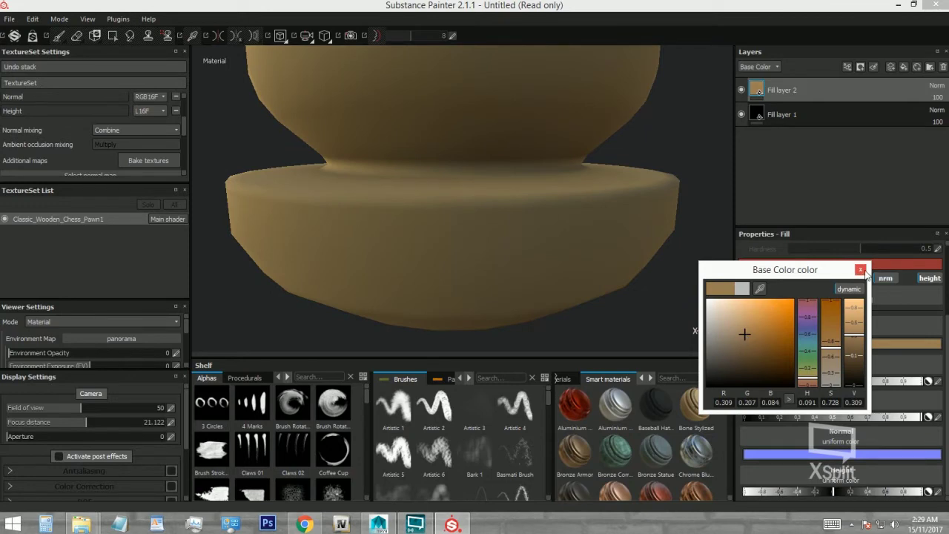
pyautogui.click(860, 269)
# - Add the Wood Beech Veined smart material and delete Fill layer 2
pyautogui.click(661, 378)
pyautogui.write('wood')
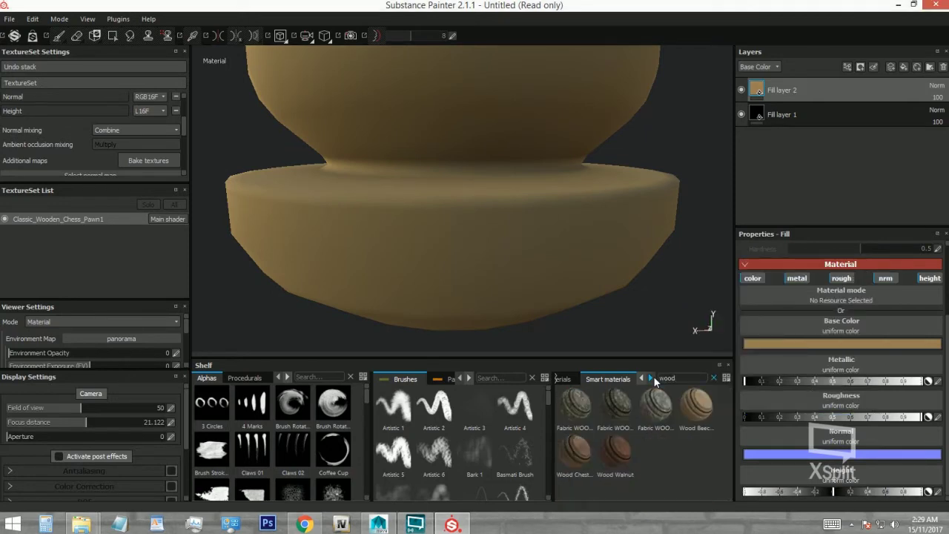
pyautogui.moveTo(696, 404); pyautogui.dragTo(826, 85)
pyautogui.click(821, 115)
pyautogui.click(943, 67)
pyautogui.keyDown('shift'); pyautogui.moveTo(525, 230); pyautogui.dragTo(494, 214, button='right'); pyautogui.keyUp('shift')
# - Expand the Wood Beech Veined group to inspect its Base Wood layer, then collapse it
pyautogui.click(756, 91)
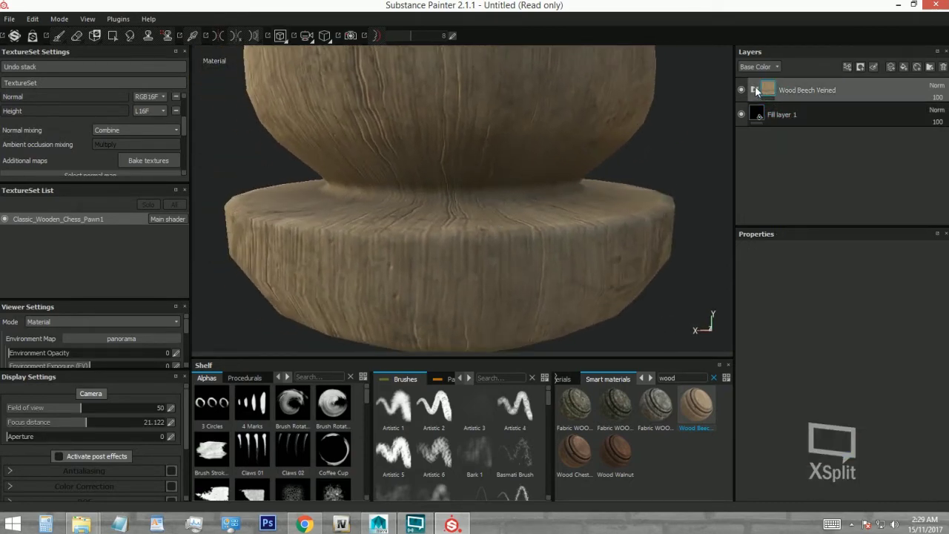
pyautogui.click(755, 90)
pyautogui.click(793, 177)
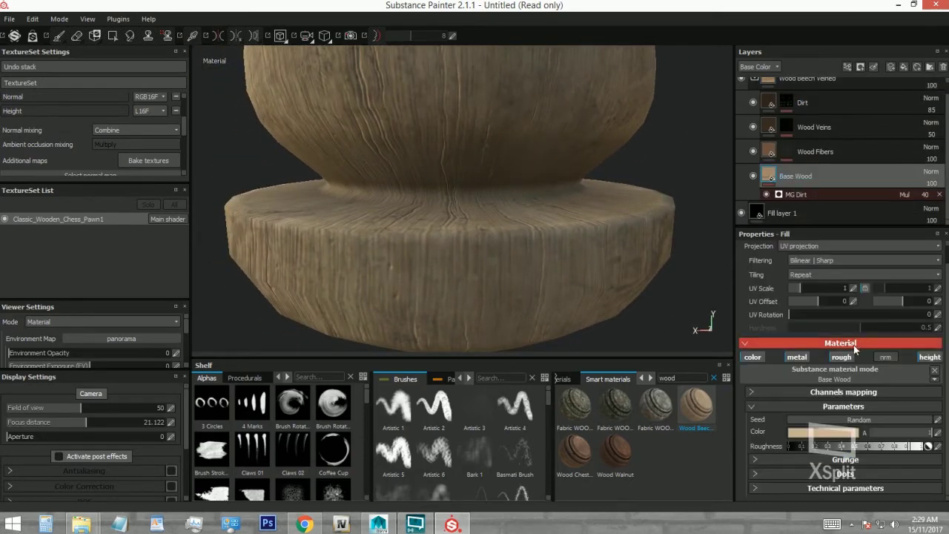
pyautogui.scroll(1, 816, 387)
pyautogui.click(754, 90)
pyautogui.click(826, 90)
# - Add a black mask to the Wood Beech Veined group
pyautogui.rightClick(826, 91)
pyautogui.click(823, 105)
pyautogui.scroll(-3, 796, 341)
pyautogui.scroll(-3, 816, 412)
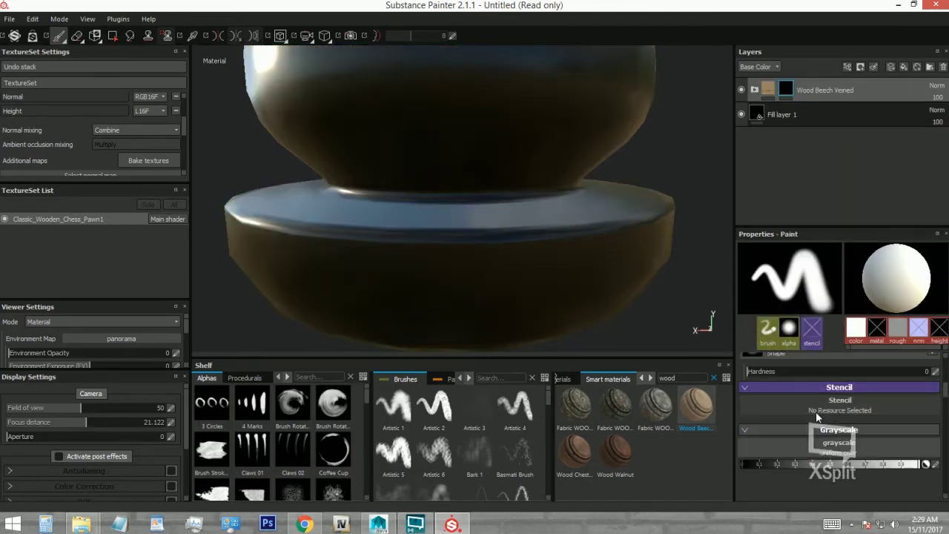
pyautogui.scroll(3, 816, 406)
# - Add an MG Metal Edge Wear generator to the mask and inspect the pawn's edges
pyautogui.rightClick(785, 92)
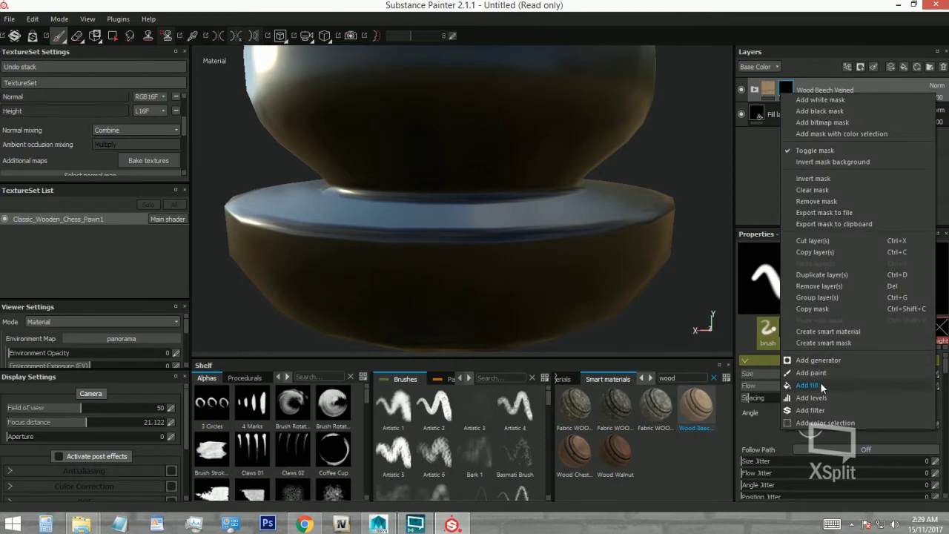
pyautogui.click(818, 360)
pyautogui.click(838, 268)
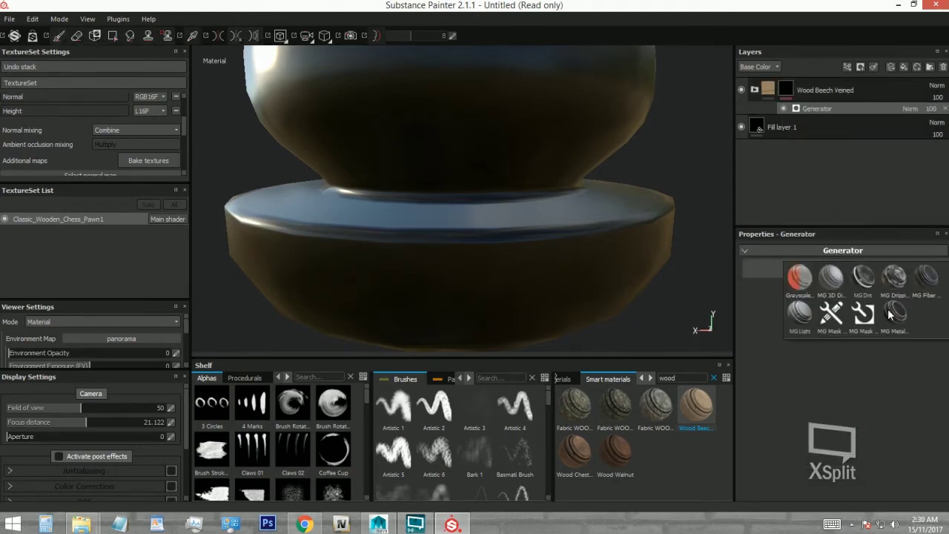
pyautogui.click(894, 313)
pyautogui.scroll(-5, 460, 200)
pyautogui.scroll(-3, 471, 199)
pyautogui.moveTo(470, 199)
pyautogui.keyDown('alt'); pyautogui.mouseDown()
pyautogui.moveTo(449, 290)
pyautogui.moveTo(555, 297)
pyautogui.mouseUp(); pyautogui.keyUp('alt')
pyautogui.scroll(3, 493, 193)
pyautogui.moveTo(493, 193)
pyautogui.keyDown('alt'); pyautogui.mouseDown()
pyautogui.moveTo(545, 264)
pyautogui.moveTo(509, 178)
pyautogui.mouseUp(); pyautogui.keyUp('alt')
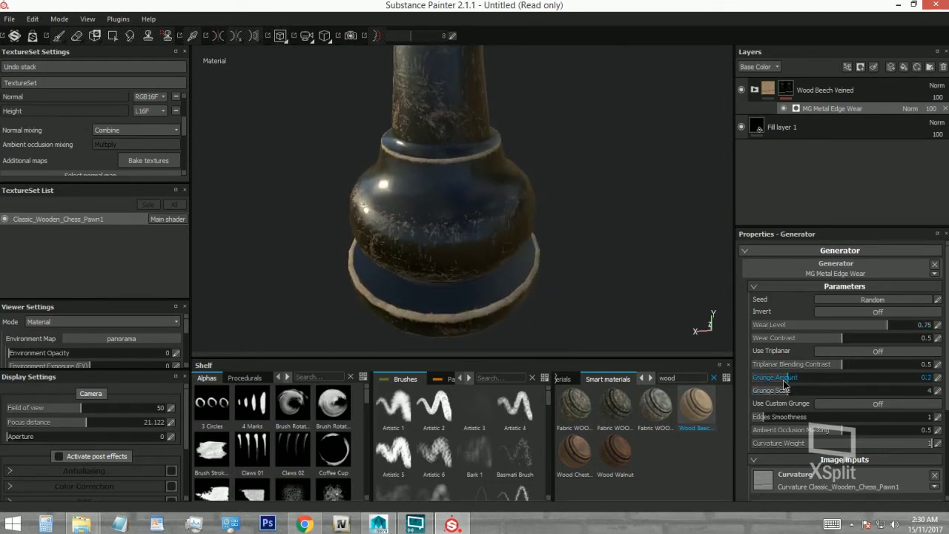
pyautogui.moveTo(515, 318)
pyautogui.keyDown('alt'); pyautogui.mouseDown()
pyautogui.moveTo(488, 225)
pyautogui.moveTo(511, 246)
pyautogui.moveTo(481, 169)
pyautogui.mouseUp(); pyautogui.keyUp('alt')
pyautogui.keyDown('alt'); pyautogui.moveTo(481, 169); pyautogui.dragTo(494, 229, button='right'); pyautogui.keyUp('alt')
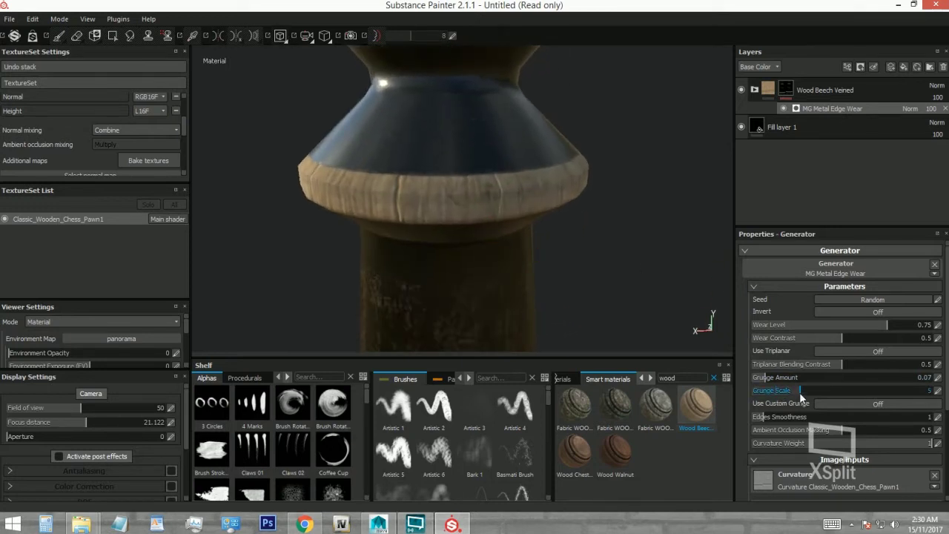
# - Lower the edge wear level to about 0.44 and contrast to 0.14
pyautogui.moveTo(873, 327); pyautogui.dragTo(828, 327)
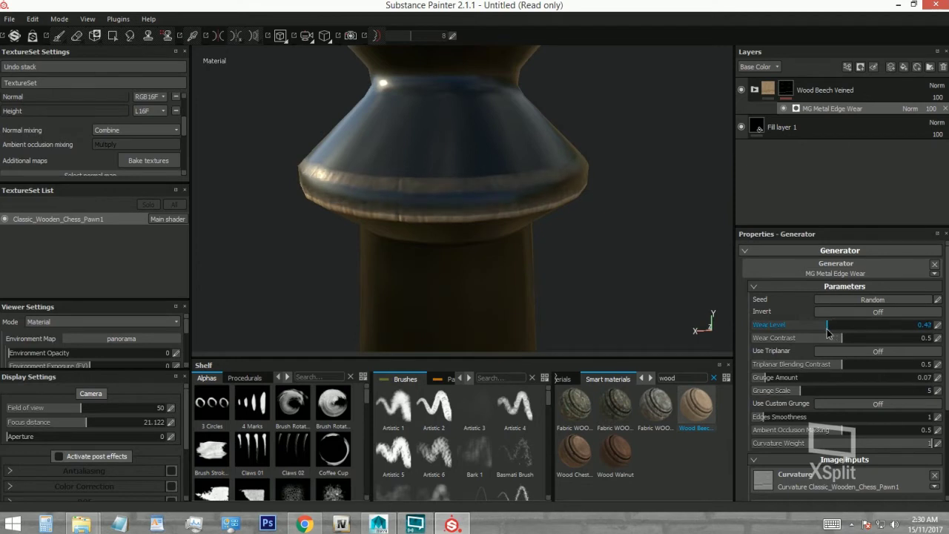
pyautogui.moveTo(510, 106)
pyautogui.keyDown('alt'); pyautogui.mouseDown()
pyautogui.moveTo(422, 250)
pyautogui.moveTo(496, 277)
pyautogui.moveTo(474, 233)
pyautogui.moveTo(430, 229)
pyautogui.moveTo(516, 261)
pyautogui.mouseUp(); pyautogui.keyUp('alt')
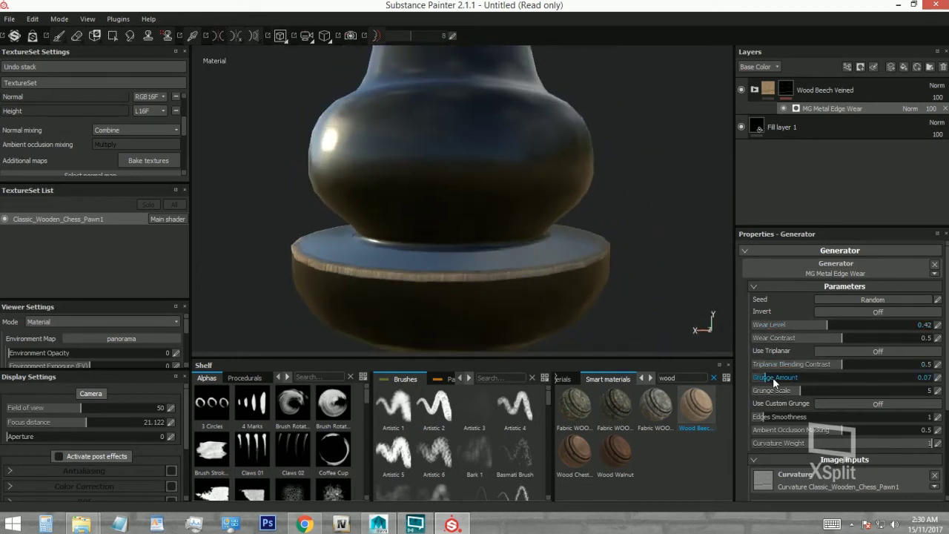
pyautogui.moveTo(541, 231)
pyautogui.keyDown('alt'); pyautogui.mouseDown()
pyautogui.moveTo(551, 321)
pyautogui.moveTo(470, 252)
pyautogui.moveTo(452, 178)
pyautogui.moveTo(499, 281)
pyautogui.moveTo(553, 303)
pyautogui.moveTo(460, 225)
pyautogui.moveTo(426, 303)
pyautogui.moveTo(448, 223)
pyautogui.moveTo(424, 227)
pyautogui.mouseUp(); pyautogui.keyUp('alt')
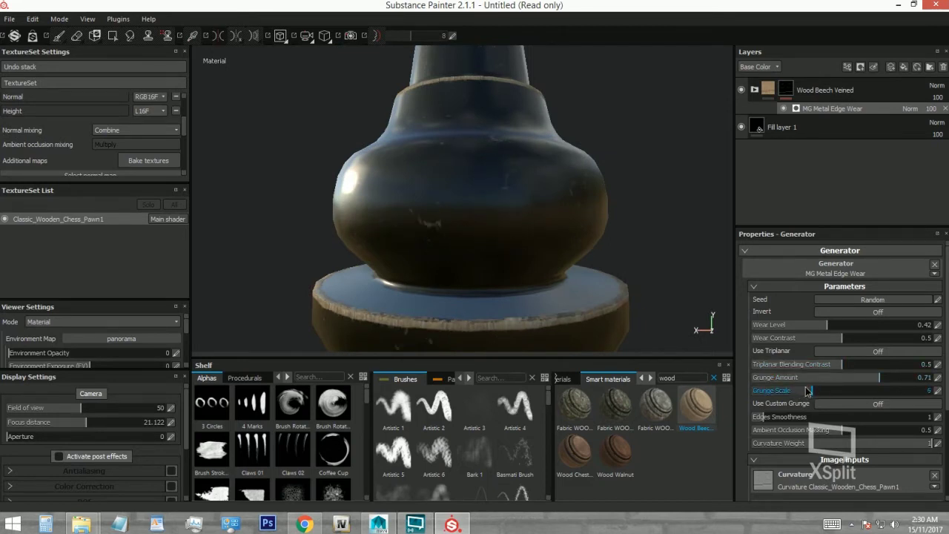
pyautogui.moveTo(558, 224)
pyautogui.keyDown('alt'); pyautogui.mouseDown()
pyautogui.moveTo(537, 186)
pyautogui.moveTo(508, 259)
pyautogui.moveTo(498, 262)
pyautogui.moveTo(553, 245)
pyautogui.moveTo(492, 252)
pyautogui.moveTo(485, 214)
pyautogui.moveTo(499, 210)
pyautogui.moveTo(449, 178)
pyautogui.moveTo(466, 197)
pyautogui.moveTo(540, 203)
pyautogui.mouseUp(); pyautogui.keyUp('alt')
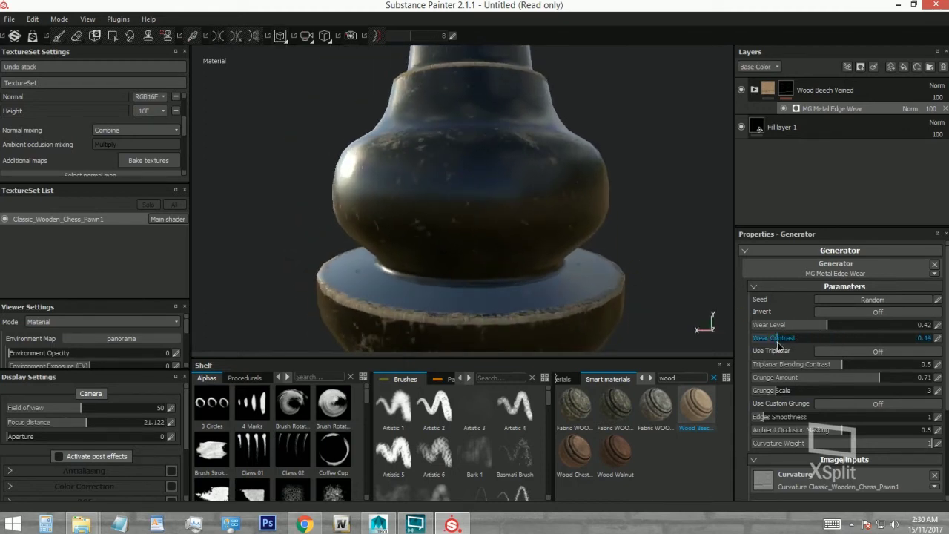
pyautogui.moveTo(816, 331); pyautogui.dragTo(836, 330)
pyautogui.moveTo(517, 157)
pyautogui.keyDown('alt'); pyautogui.mouseDown()
pyautogui.moveTo(477, 250)
pyautogui.moveTo(537, 250)
pyautogui.mouseUp(); pyautogui.keyUp('alt')
# - Copy Fill layer 1 for pasting above the Wood Beech Veined group
pyautogui.click(810, 130)
pyautogui.rightClick(811, 131)
pyautogui.click(849, 289)
pyautogui.click(862, 83)
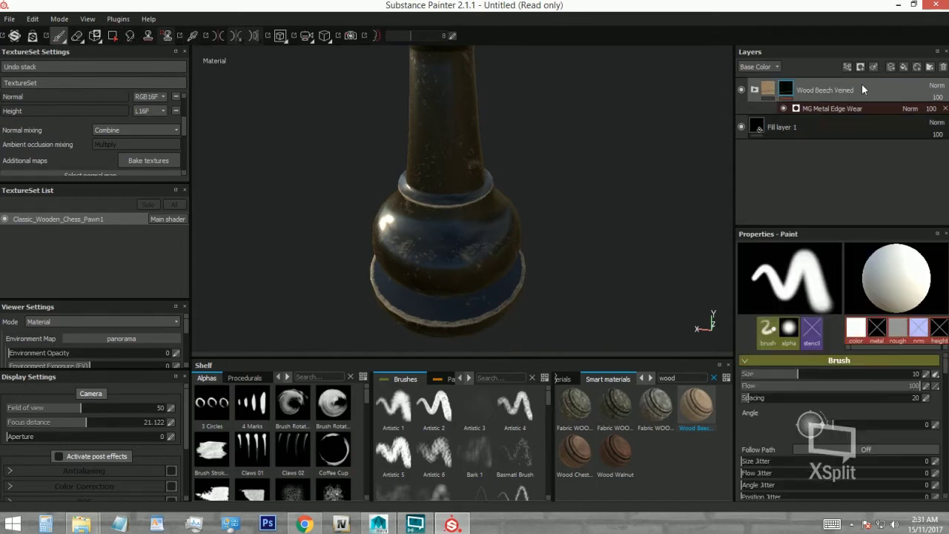
pyautogui.rightClick(861, 84)
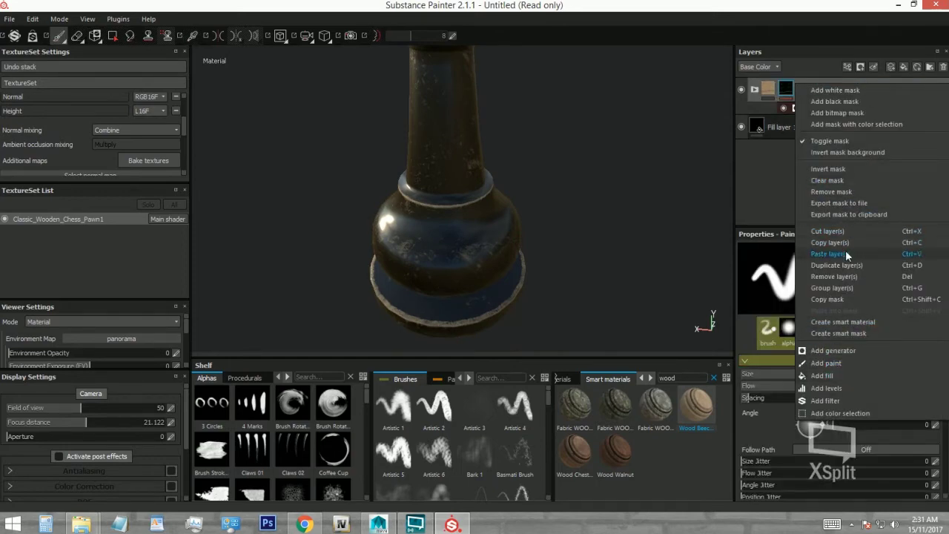
# - Paste the copied fill layer on top and raise its roughness for a matte look
pyautogui.click(845, 253)
pyautogui.scroll(-2, 864, 477)
pyautogui.scroll(-1, 864, 477)
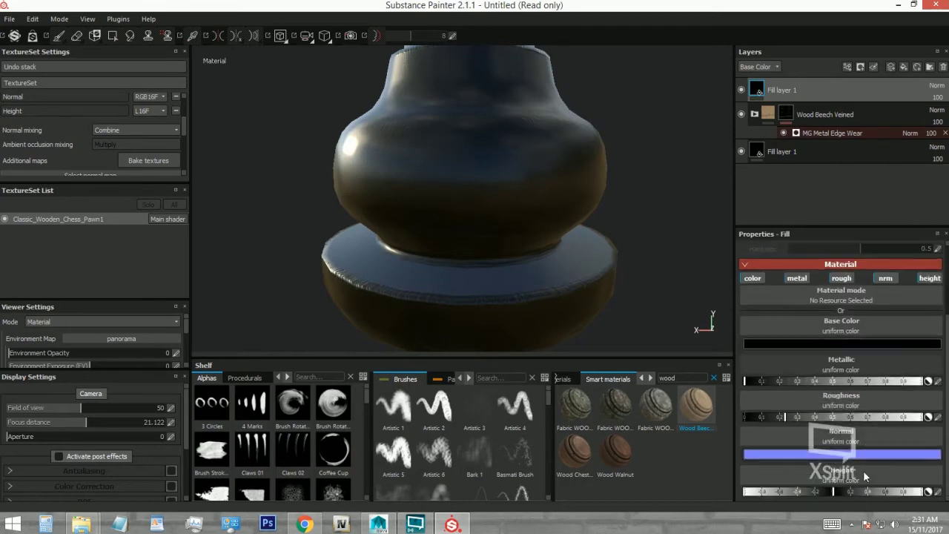
pyautogui.click(853, 417)
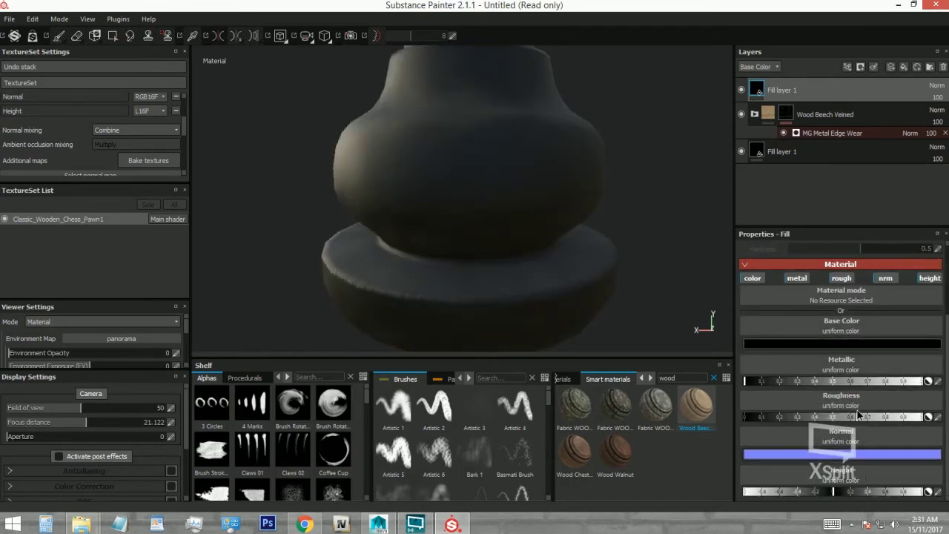
pyautogui.scroll(3, 571, 347)
# - Add a black mask with an MG Dirt generator to the top fill layer
pyautogui.rightClick(820, 89)
pyautogui.click(831, 109)
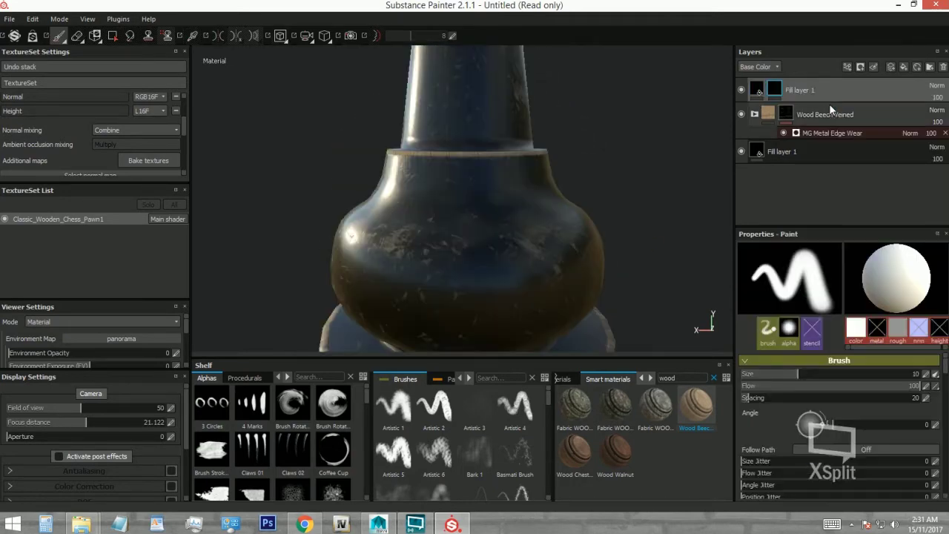
pyautogui.rightClick(775, 87)
pyautogui.click(813, 356)
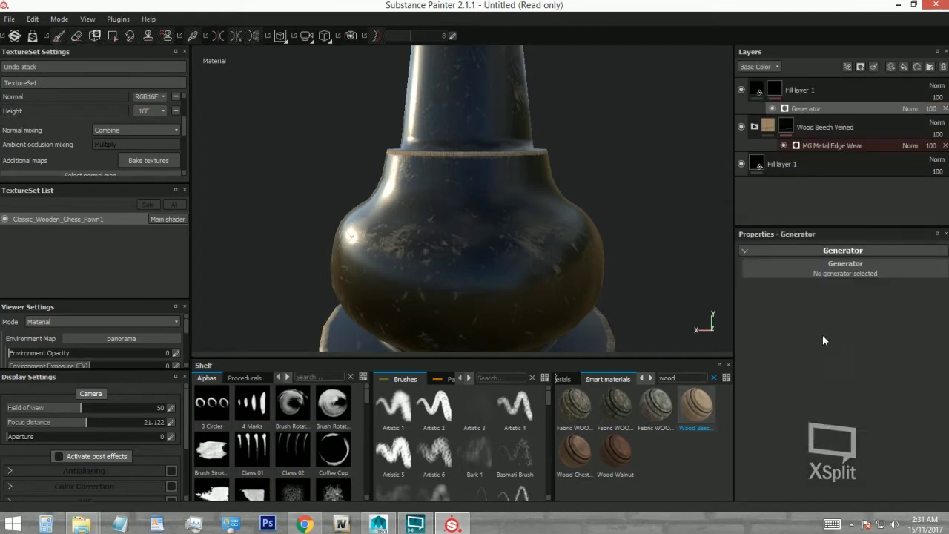
pyautogui.click(835, 267)
pyautogui.click(845, 280)
# - Reduce the dirt level to 0.69 and dirt contrast to 0.15
pyautogui.moveTo(563, 293)
pyautogui.keyDown('alt'); pyautogui.mouseDown()
pyautogui.moveTo(589, 201)
pyautogui.moveTo(508, 282)
pyautogui.mouseUp(); pyautogui.keyUp('alt')
pyautogui.keyDown('alt'); pyautogui.moveTo(509, 281); pyautogui.dragTo(473, 165, button='middle'); pyautogui.keyUp('alt')
pyautogui.scroll(3, 482, 259)
pyautogui.keyDown('alt'); pyautogui.moveTo(483, 259); pyautogui.dragTo(674, 332, button='right'); pyautogui.keyUp('alt')
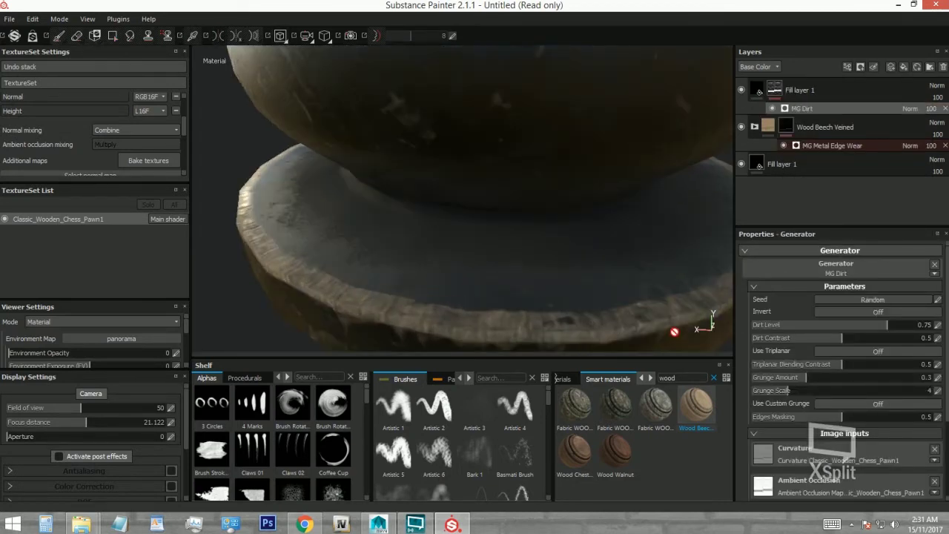
pyautogui.moveTo(884, 327); pyautogui.dragTo(811, 343)
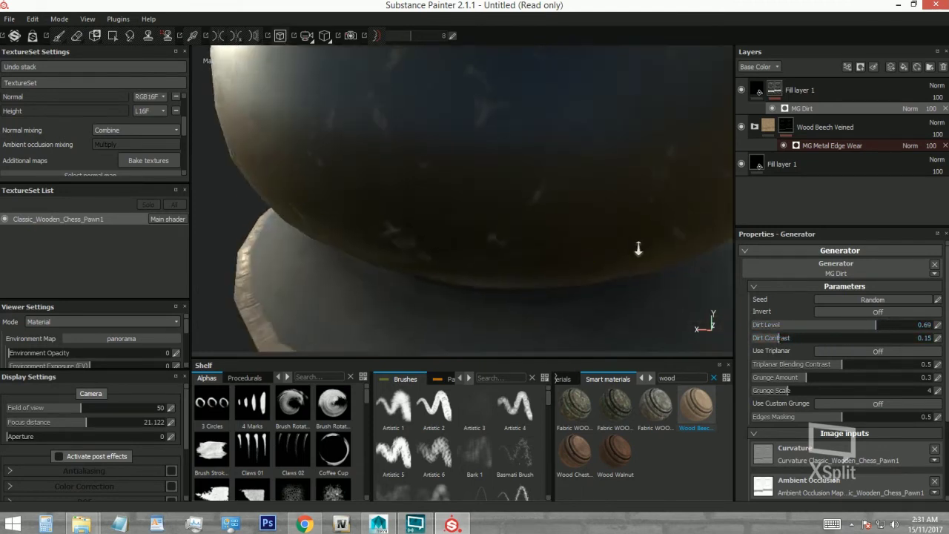
pyautogui.keyDown('alt'); pyautogui.moveTo(636, 249); pyautogui.dragTo(378, 243, button='right'); pyautogui.keyUp('alt')
pyautogui.keyDown('alt'); pyautogui.moveTo(378, 243); pyautogui.dragTo(403, 290); pyautogui.keyUp('alt')
pyautogui.moveTo(402, 290)
pyautogui.keyDown('alt'); pyautogui.mouseDown(button='right')
pyautogui.moveTo(492, 277)
pyautogui.moveTo(435, 198)
pyautogui.moveTo(434, 165)
pyautogui.moveTo(498, 281)
pyautogui.moveTo(483, 237)
pyautogui.mouseUp(button='right'); pyautogui.keyUp('alt')
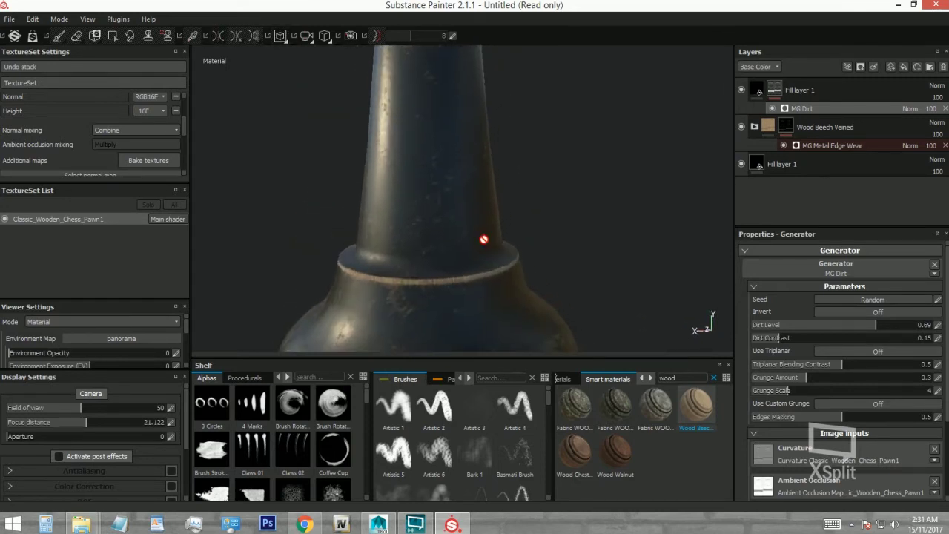
pyautogui.click(859, 124)
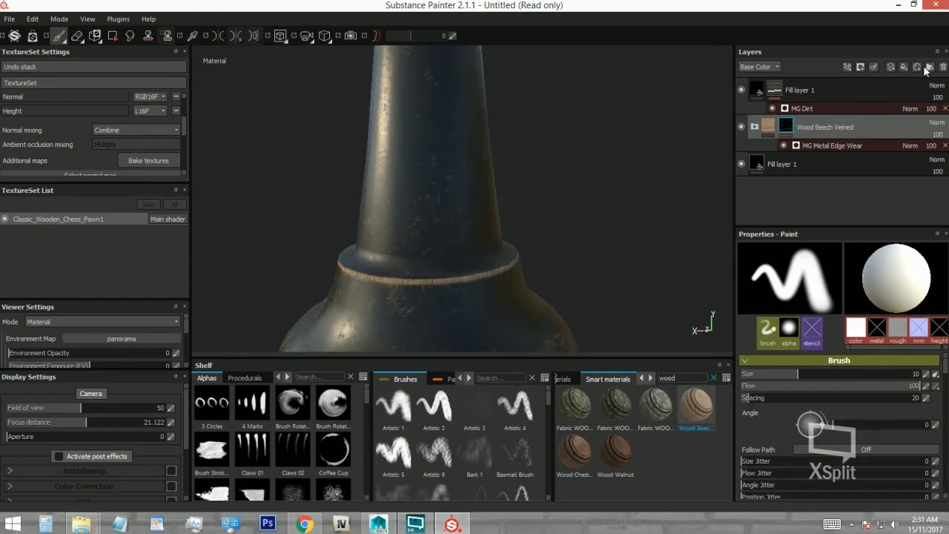
# - Create Folder 1, move Wood Beech Veined into it, and give the folder a white mask
pyautogui.click(927, 67)
pyautogui.moveTo(839, 132); pyautogui.dragTo(862, 134)
pyautogui.click(755, 129)
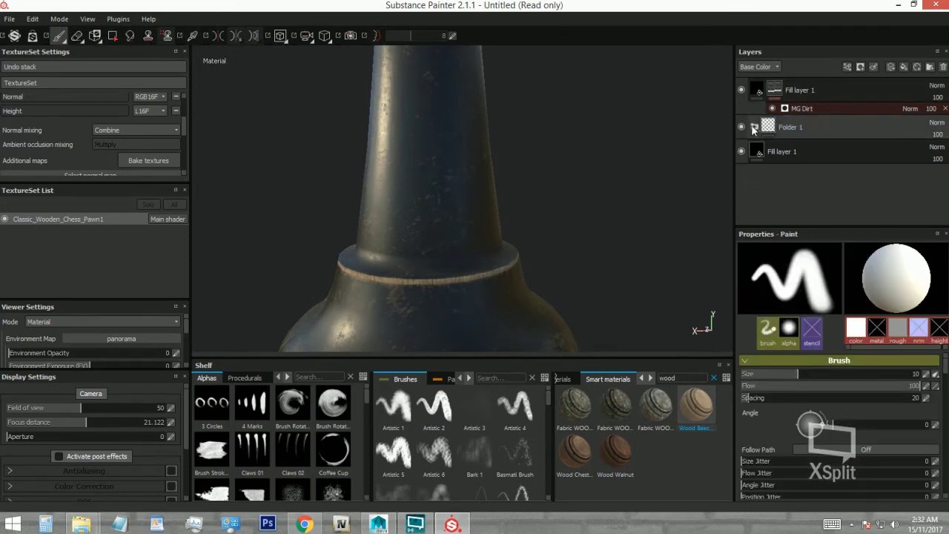
pyautogui.rightClick(792, 123)
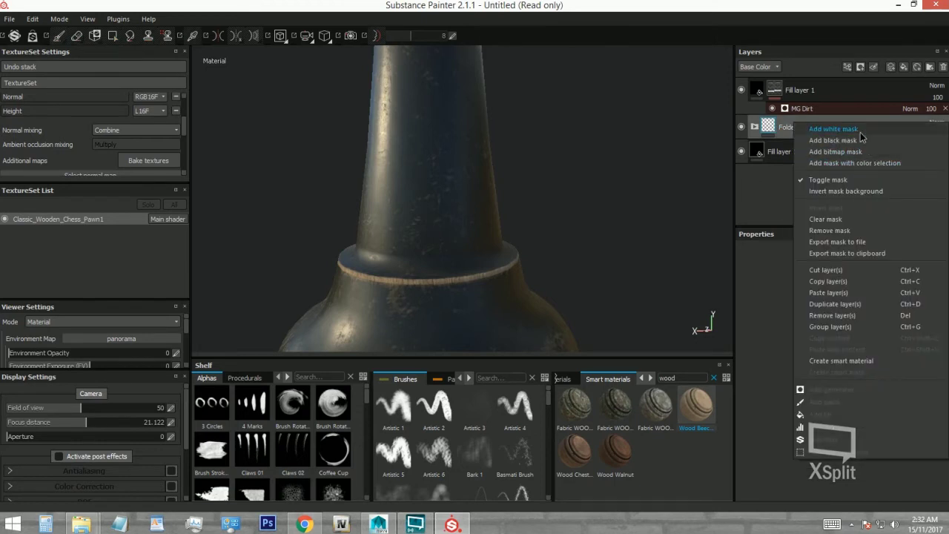
pyautogui.click(833, 129)
# - Load the Dirt 1 brush
pyautogui.moveTo(417, 192)
pyautogui.keyDown('alt'); pyautogui.mouseDown(button='middle')
pyautogui.moveTo(440, 301)
pyautogui.moveTo(482, 244)
pyautogui.mouseUp(button='middle'); pyautogui.keyUp('alt')
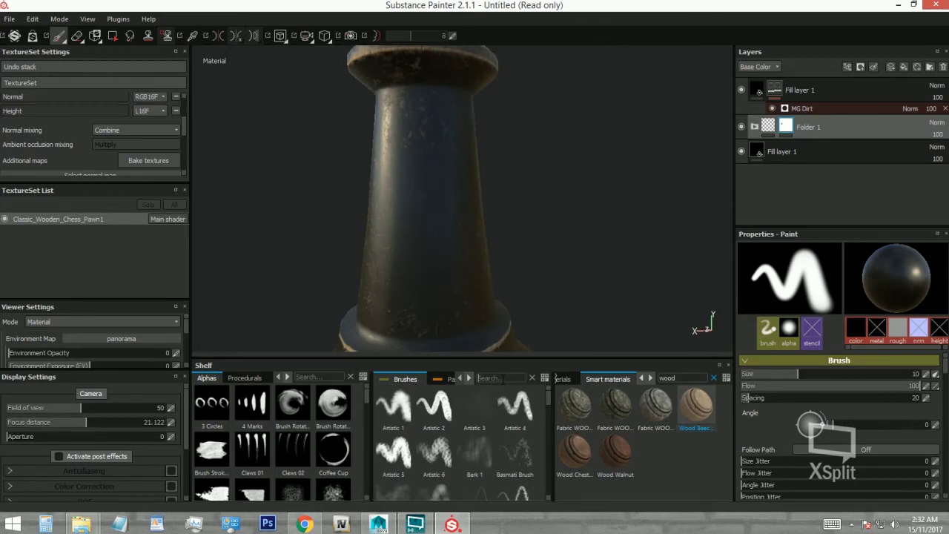
pyautogui.write('d')
pyautogui.click(482, 419)
# - Orbit, pan and zoom the viewport to frame the pawn's collar and lower half
pyautogui.moveTo(511, 296)
pyautogui.keyDown('alt'); pyautogui.mouseDown()
pyautogui.moveTo(525, 255)
pyautogui.moveTo(559, 218)
pyautogui.moveTo(481, 184)
pyautogui.mouseUp(); pyautogui.keyUp('alt')
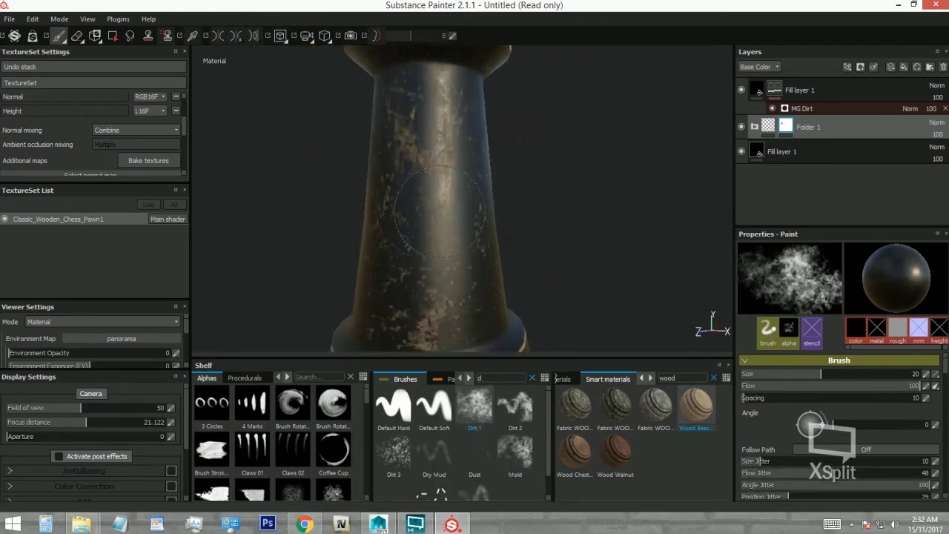
pyautogui.keyDown('alt'); pyautogui.moveTo(490, 219); pyautogui.dragTo(550, 212, button='right'); pyautogui.keyUp('alt')
pyautogui.keyDown('alt'); pyautogui.moveTo(551, 212); pyautogui.dragTo(470, 152, button='middle'); pyautogui.keyUp('alt')
pyautogui.keyDown('alt'); pyautogui.moveTo(470, 153); pyautogui.dragTo(532, 172, button='right'); pyautogui.keyUp('alt')
pyautogui.keyDown('alt'); pyautogui.moveTo(532, 172); pyautogui.dragTo(431, 154); pyautogui.keyUp('alt')
pyautogui.keyDown('alt'); pyautogui.moveTo(510, 192); pyautogui.dragTo(466, 136, button='middle'); pyautogui.keyUp('alt')
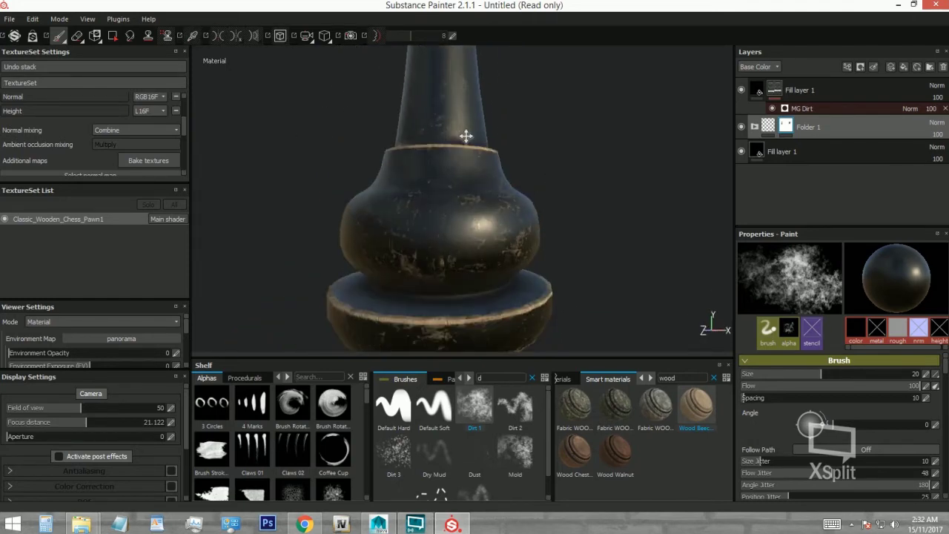
pyautogui.moveTo(466, 136)
pyautogui.keyDown('alt'); pyautogui.mouseDown()
pyautogui.moveTo(550, 224)
pyautogui.moveTo(413, 170)
pyautogui.moveTo(515, 187)
pyautogui.moveTo(487, 204)
pyautogui.moveTo(492, 184)
pyautogui.mouseUp(); pyautogui.keyUp('alt')
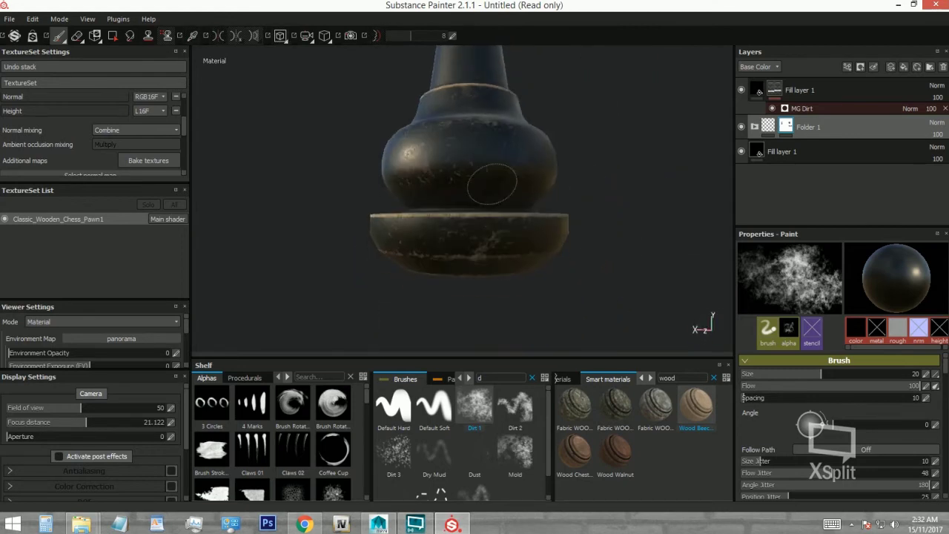
pyautogui.keyDown('alt'); pyautogui.moveTo(492, 184); pyautogui.dragTo(488, 236, button='right'); pyautogui.keyUp('alt')
# - Zoom in close on the base rim and make the Dirt 1 brush much smaller
pyautogui.keyDown('alt'); pyautogui.moveTo(464, 256); pyautogui.dragTo(452, 244, button='middle'); pyautogui.keyUp('alt')
pyautogui.keyDown('alt'); pyautogui.moveTo(452, 245); pyautogui.dragTo(477, 233, button='right'); pyautogui.keyUp('alt')
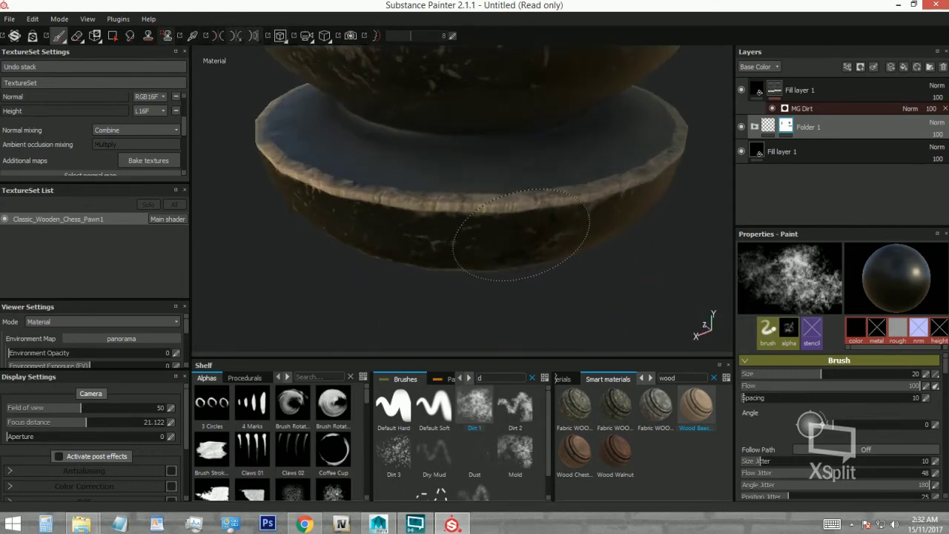
pyautogui.moveTo(339, 190)
pyautogui.keyDown('alt'); pyautogui.mouseDown(button='middle')
pyautogui.moveTo(374, 215)
pyautogui.moveTo(244, 233)
pyautogui.mouseUp(button='middle'); pyautogui.keyUp('alt')
pyautogui.keyDown('alt'); pyautogui.moveTo(244, 233); pyautogui.dragTo(339, 223); pyautogui.keyUp('alt')
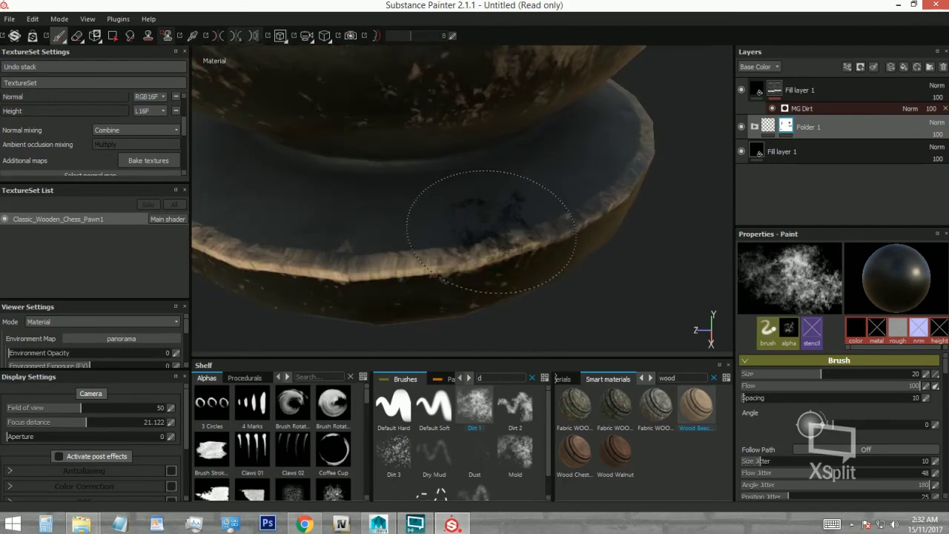
pyautogui.keyDown('alt'); pyautogui.moveTo(453, 200); pyautogui.dragTo(511, 249); pyautogui.keyUp('alt')
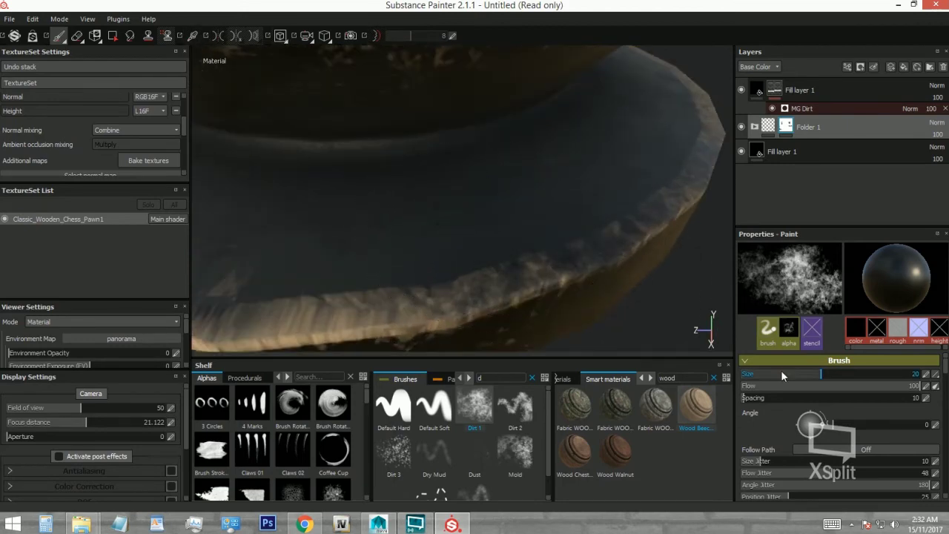
pyautogui.keyDown('ctrl'); pyautogui.moveTo(511, 249); pyautogui.dragTo(510, 249, button='right'); pyautogui.keyUp('ctrl')
# - Set the Dirt 1 brush size to about 4.23 and paint dirt strokes along the base rim
pyautogui.keyDown('alt'); pyautogui.moveTo(382, 281); pyautogui.dragTo(558, 233); pyautogui.keyUp('alt')
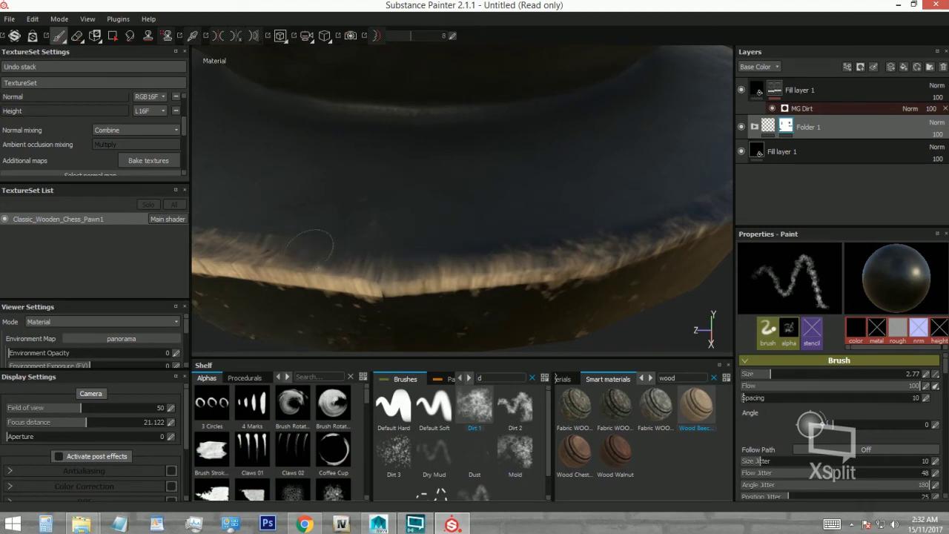
pyautogui.keyDown('alt'); pyautogui.moveTo(296, 240); pyautogui.dragTo(489, 258); pyautogui.keyUp('alt')
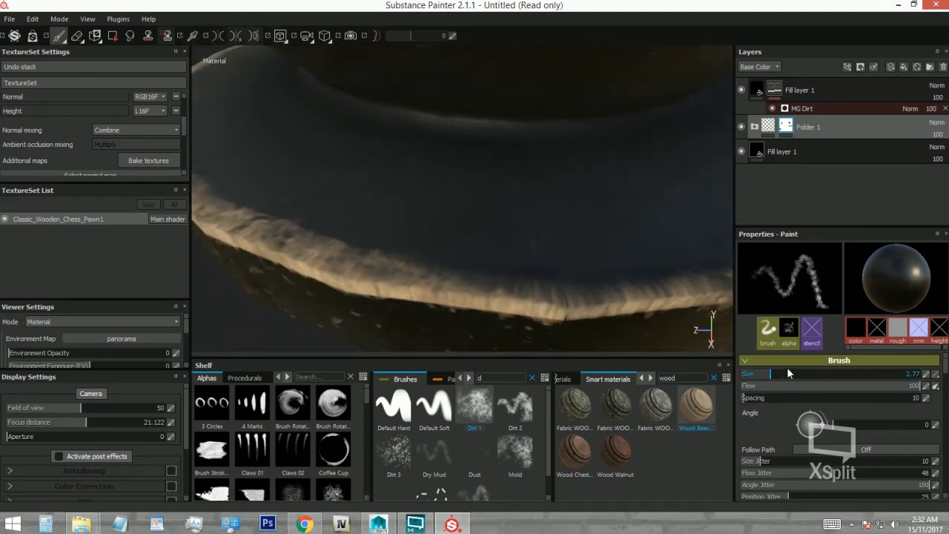
pyautogui.moveTo(779, 377); pyautogui.dragTo(776, 376)
pyautogui.keyDown('alt'); pyautogui.moveTo(547, 266); pyautogui.dragTo(555, 312); pyautogui.keyUp('alt')
pyautogui.click(555, 311)
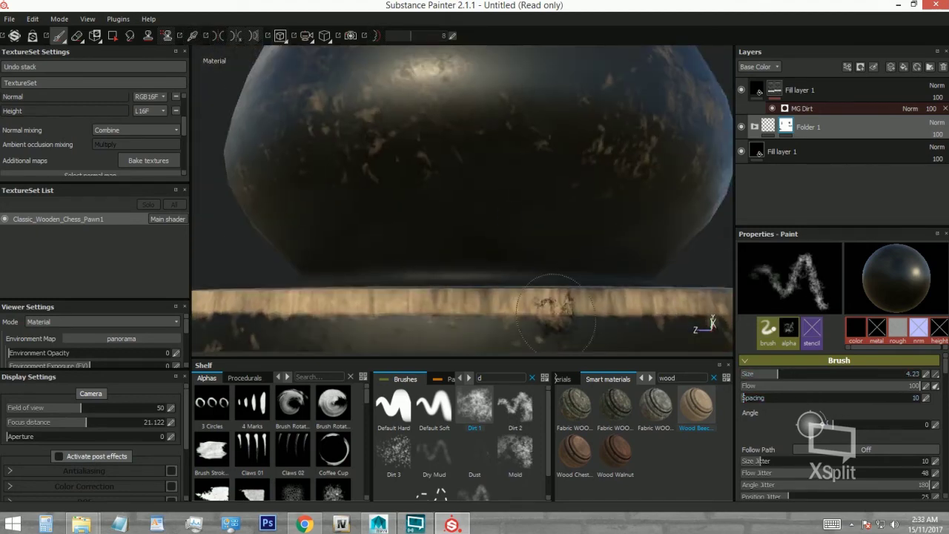
# - Orbit around the pawn base to inspect the painted rim from several angles
pyautogui.keyDown('alt'); pyautogui.moveTo(620, 330); pyautogui.dragTo(514, 286); pyautogui.keyUp('alt')
pyautogui.scroll(-4, 504, 260)
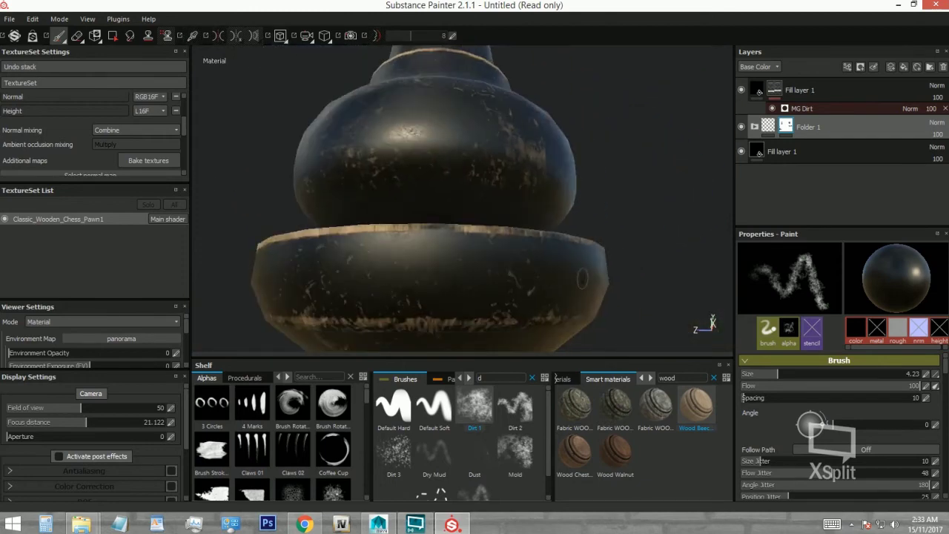
pyautogui.keyDown('alt'); pyautogui.moveTo(508, 242); pyautogui.dragTo(535, 258); pyautogui.keyUp('alt')
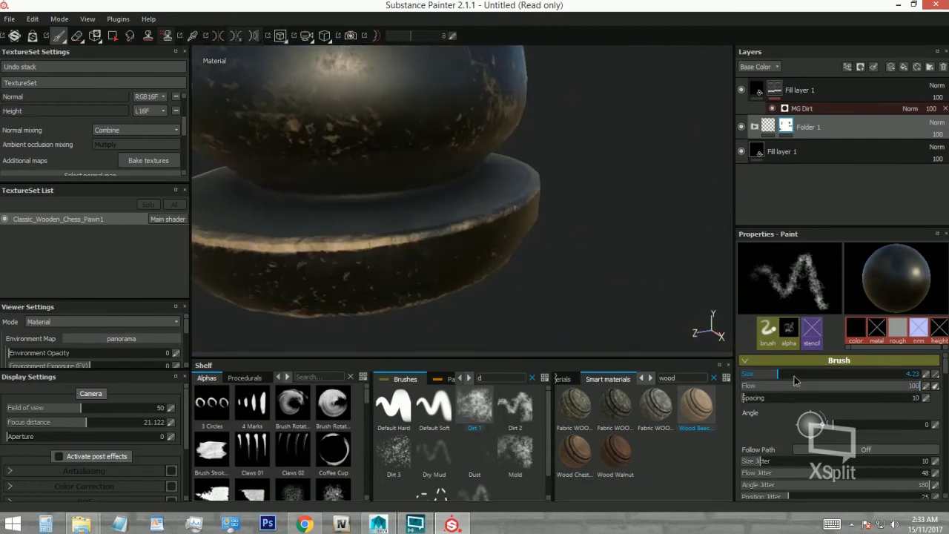
pyautogui.keyDown('alt'); pyautogui.moveTo(459, 296); pyautogui.dragTo(524, 250, button='middle'); pyautogui.keyUp('alt')
pyautogui.moveTo(479, 267)
pyautogui.keyDown('alt'); pyautogui.mouseDown()
pyautogui.moveTo(504, 263)
pyautogui.moveTo(456, 232)
pyautogui.mouseUp(); pyautogui.keyUp('alt')
pyautogui.keyDown('alt'); pyautogui.moveTo(356, 265); pyautogui.dragTo(520, 268, button='middle'); pyautogui.keyUp('alt')
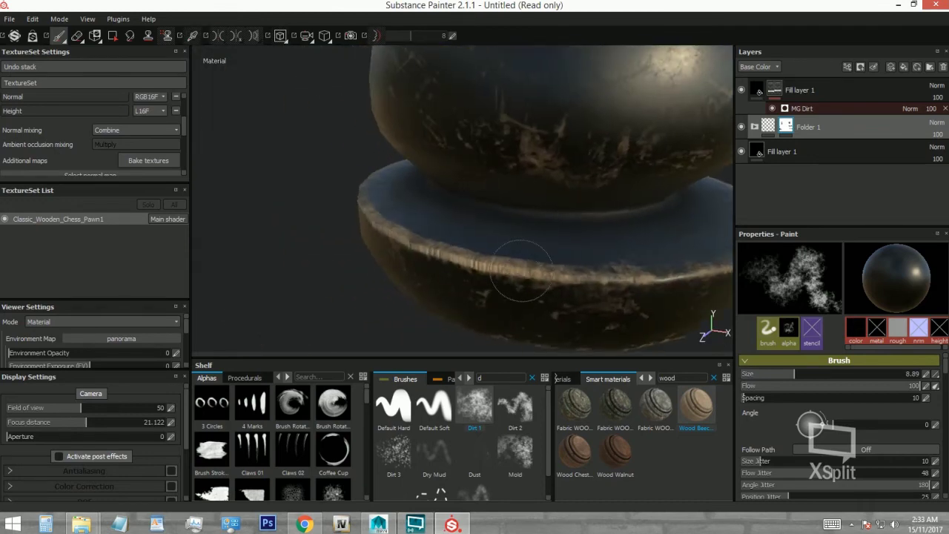
pyautogui.moveTo(504, 252)
pyautogui.keyDown('alt'); pyautogui.mouseDown()
pyautogui.moveTo(568, 275)
pyautogui.moveTo(466, 282)
pyautogui.mouseUp(); pyautogui.keyUp('alt')
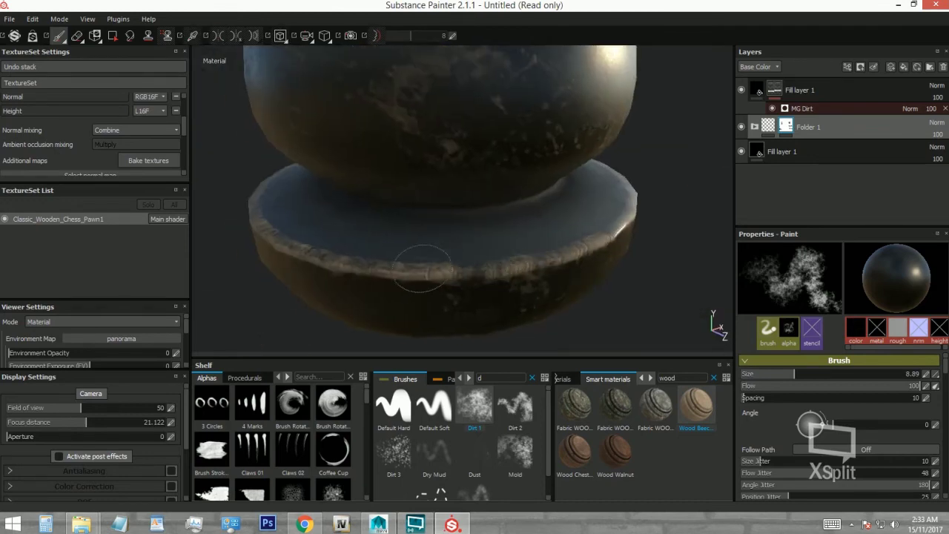
pyautogui.moveTo(401, 285)
pyautogui.keyDown('alt'); pyautogui.mouseDown()
pyautogui.moveTo(625, 244)
pyautogui.moveTo(575, 234)
pyautogui.mouseUp(); pyautogui.keyUp('alt')
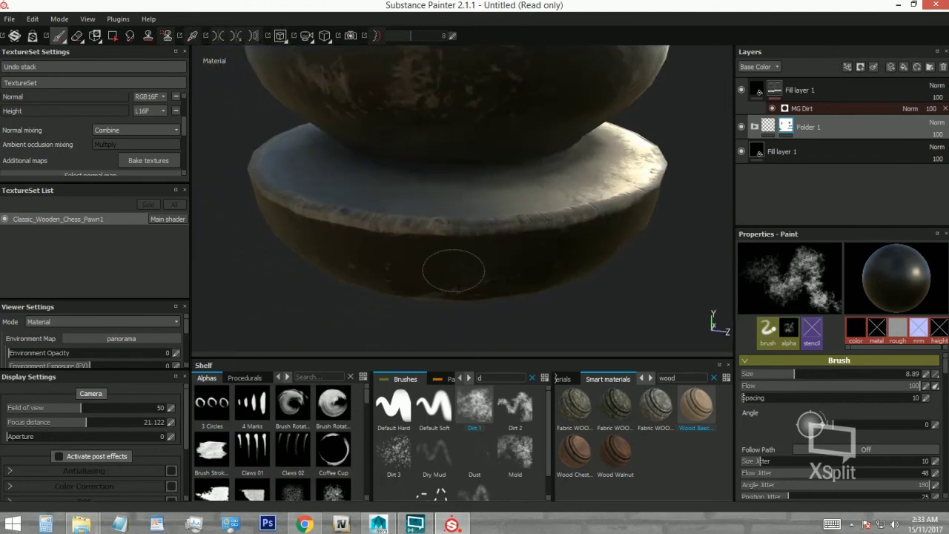
pyautogui.moveTo(430, 212)
pyautogui.keyDown('alt'); pyautogui.mouseDown()
pyautogui.moveTo(424, 267)
pyautogui.moveTo(410, 280)
pyautogui.moveTo(339, 259)
pyautogui.moveTo(614, 315)
pyautogui.mouseUp(); pyautogui.keyUp('alt')
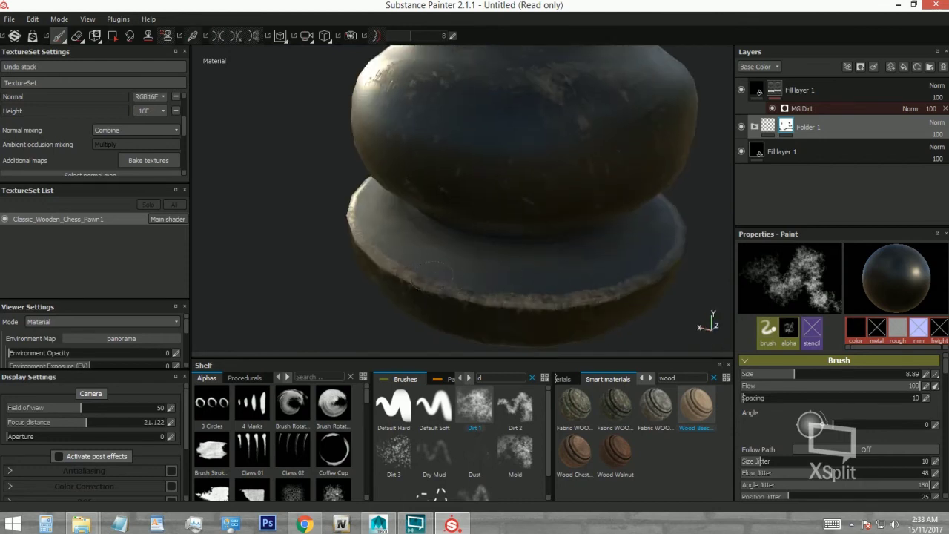
pyautogui.keyDown('alt'); pyautogui.moveTo(546, 298); pyautogui.dragTo(547, 311); pyautogui.keyUp('alt')
pyautogui.moveTo(470, 311)
pyautogui.keyDown('alt'); pyautogui.mouseDown()
pyautogui.moveTo(447, 318)
pyautogui.moveTo(546, 291)
pyautogui.mouseUp(); pyautogui.keyUp('alt')
pyautogui.keyDown('alt'); pyautogui.moveTo(482, 173); pyautogui.dragTo(497, 259, button='middle'); pyautogui.keyUp('alt')
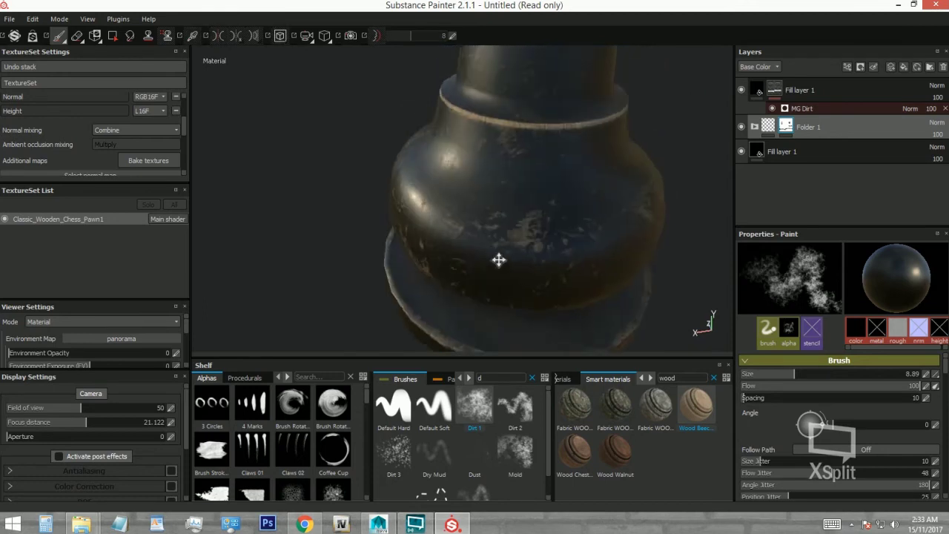
pyautogui.moveTo(498, 259)
pyautogui.keyDown('alt'); pyautogui.mouseDown(button='right')
pyautogui.moveTo(432, 186)
pyautogui.moveTo(597, 241)
pyautogui.moveTo(456, 189)
pyautogui.mouseUp(button='right'); pyautogui.keyUp('alt')
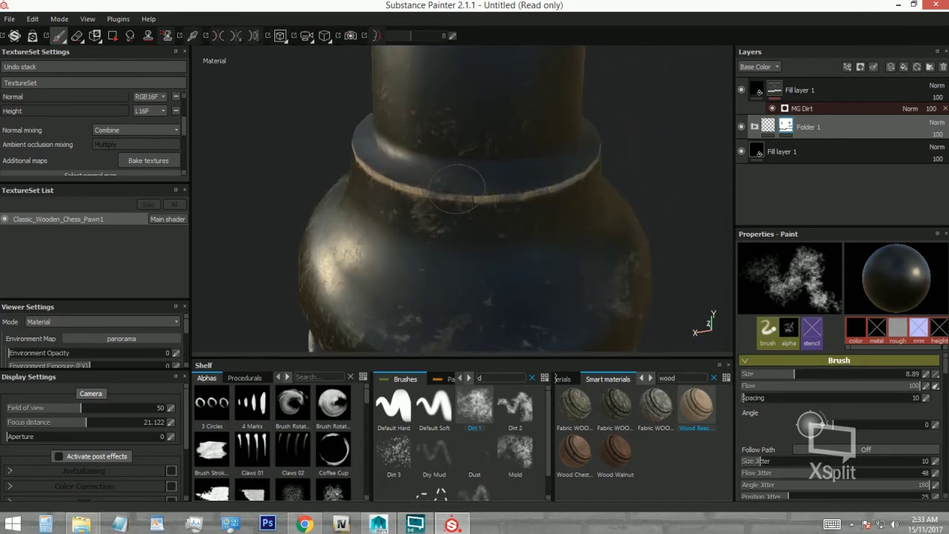
pyautogui.keyDown('alt'); pyautogui.moveTo(454, 190); pyautogui.dragTo(577, 236); pyautogui.keyUp('alt')
pyautogui.moveTo(508, 220)
pyautogui.keyDown('alt'); pyautogui.mouseDown(button='middle')
pyautogui.moveTo(476, 222)
pyautogui.moveTo(649, 247)
pyautogui.mouseUp(button='middle'); pyautogui.keyUp('alt')
pyautogui.moveTo(624, 237)
pyautogui.keyDown('alt'); pyautogui.mouseDown()
pyautogui.moveTo(531, 227)
pyautogui.moveTo(570, 233)
pyautogui.mouseUp(); pyautogui.keyUp('alt')
pyautogui.moveTo(507, 202)
pyautogui.keyDown('alt'); pyautogui.mouseDown()
pyautogui.moveTo(412, 231)
pyautogui.moveTo(551, 274)
pyautogui.moveTo(514, 237)
pyautogui.mouseUp(); pyautogui.keyUp('alt')
pyautogui.scroll(-3, 551, 274)
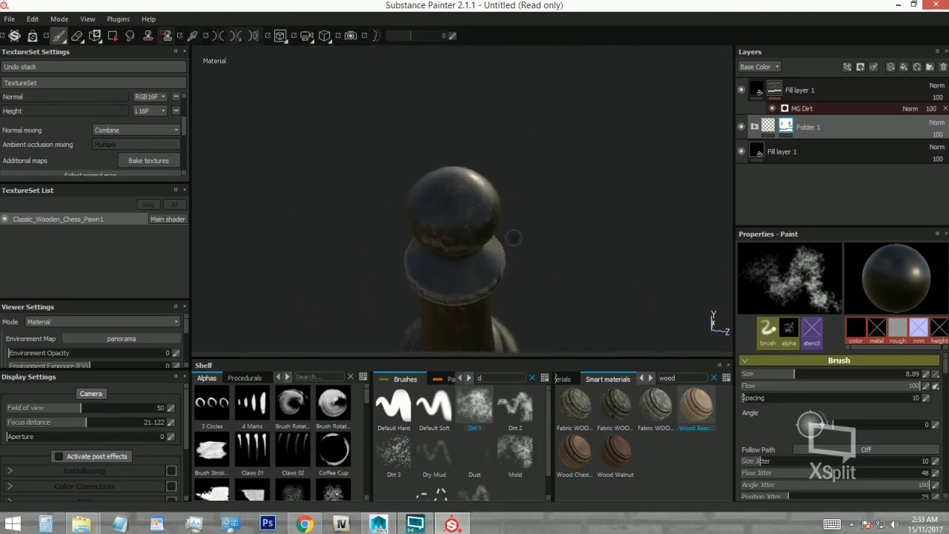
pyautogui.moveTo(459, 264)
pyautogui.keyDown('alt'); pyautogui.mouseDown()
pyautogui.moveTo(419, 273)
pyautogui.moveTo(487, 198)
pyautogui.moveTo(439, 256)
pyautogui.moveTo(456, 245)
pyautogui.moveTo(473, 195)
pyautogui.moveTo(445, 328)
pyautogui.moveTo(439, 237)
pyautogui.mouseUp(); pyautogui.keyUp('alt')
pyautogui.scroll(3, 457, 195)
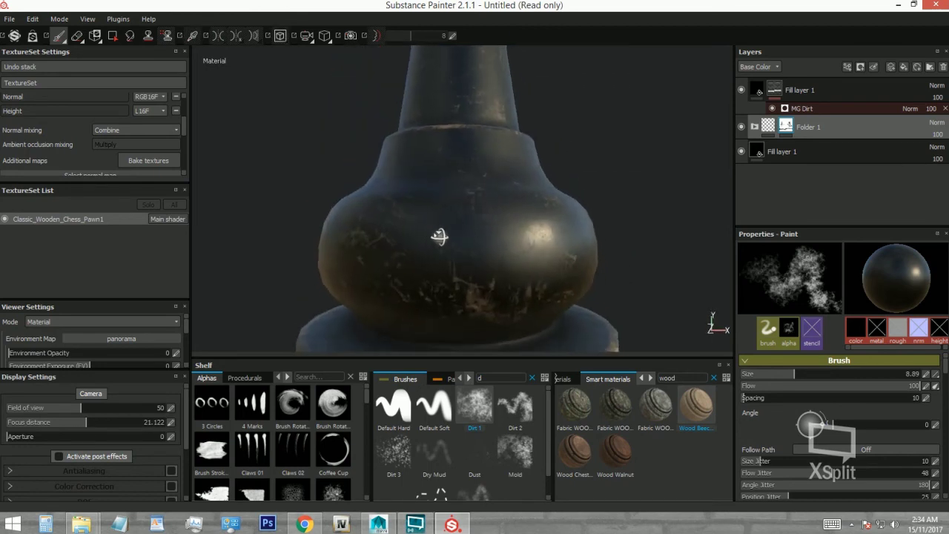
pyautogui.scroll(-3, 458, 232)
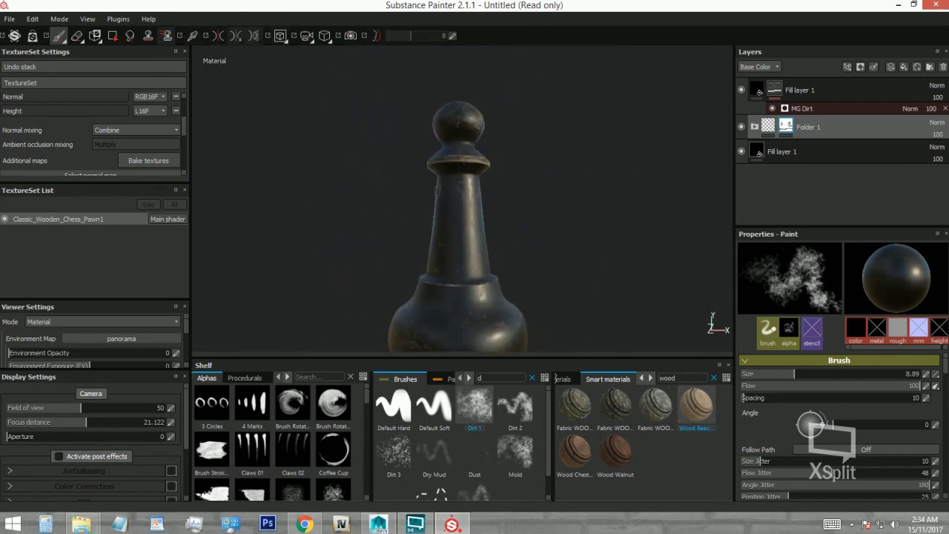
pyautogui.scroll(4, 478, 193)
pyautogui.scroll(2, 400, 170)
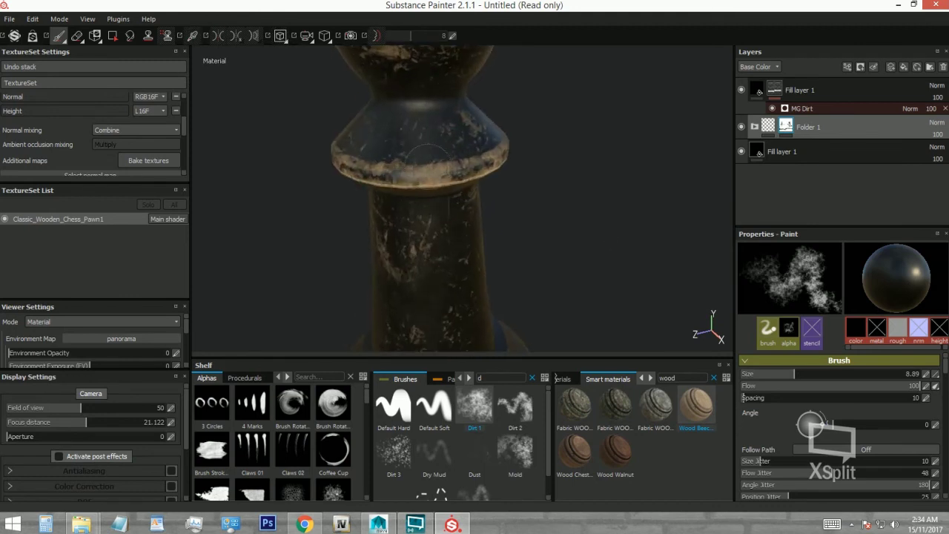
pyautogui.keyDown('alt'); pyautogui.moveTo(391, 149); pyautogui.dragTo(410, 141); pyautogui.keyUp('alt')
pyautogui.scroll(-2, 377, 139)
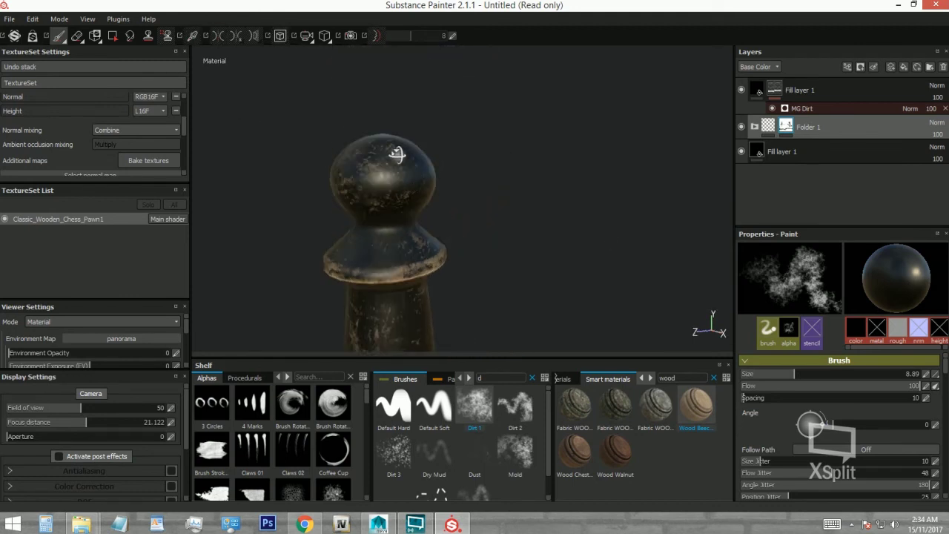
pyautogui.scroll(-1, 434, 163)
pyautogui.scroll(3, 435, 163)
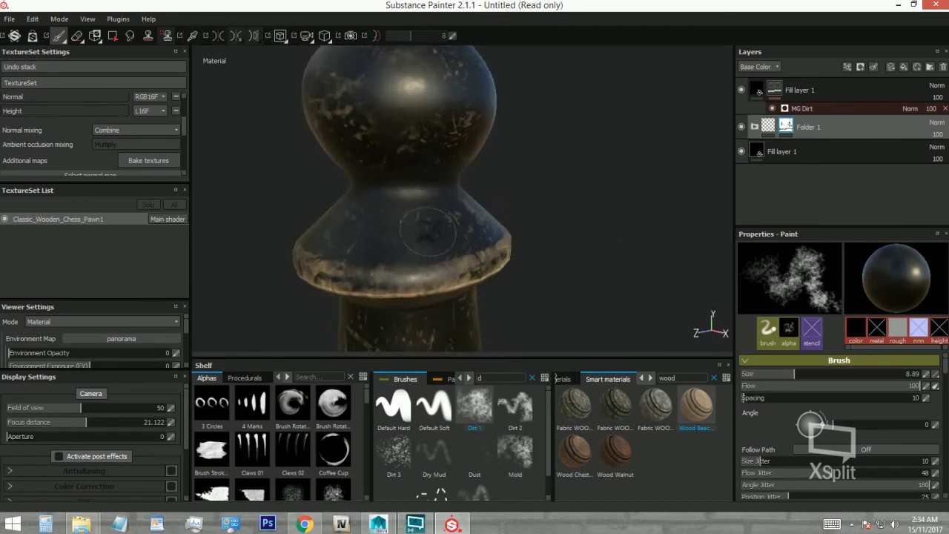
pyautogui.scroll(-3, 519, 222)
pyautogui.scroll(4, 665, 277)
pyautogui.scroll(-5, 665, 277)
pyautogui.scroll(2, 459, 258)
pyautogui.scroll(-2, 506, 225)
pyautogui.scroll(1, 489, 195)
pyautogui.scroll(1, 491, 205)
pyautogui.scroll(1, 483, 238)
pyautogui.moveTo(488, 229)
pyautogui.keyDown('alt'); pyautogui.mouseDown()
pyautogui.moveTo(394, 258)
pyautogui.moveTo(426, 203)
pyautogui.moveTo(430, 228)
pyautogui.moveTo(445, 227)
pyautogui.mouseUp(); pyautogui.keyUp('alt')
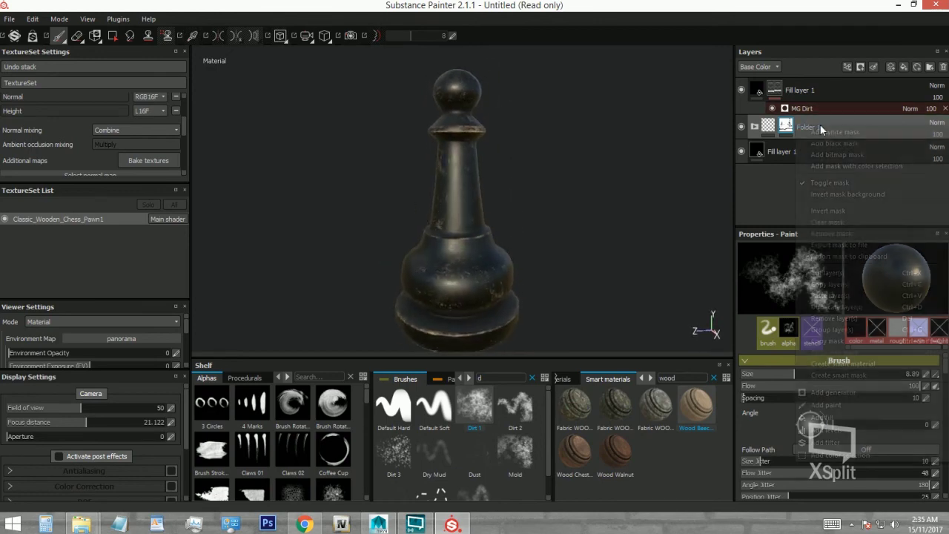
# - Start a texture export from the File menu with the output format set to jpeg
pyautogui.click(10, 20)
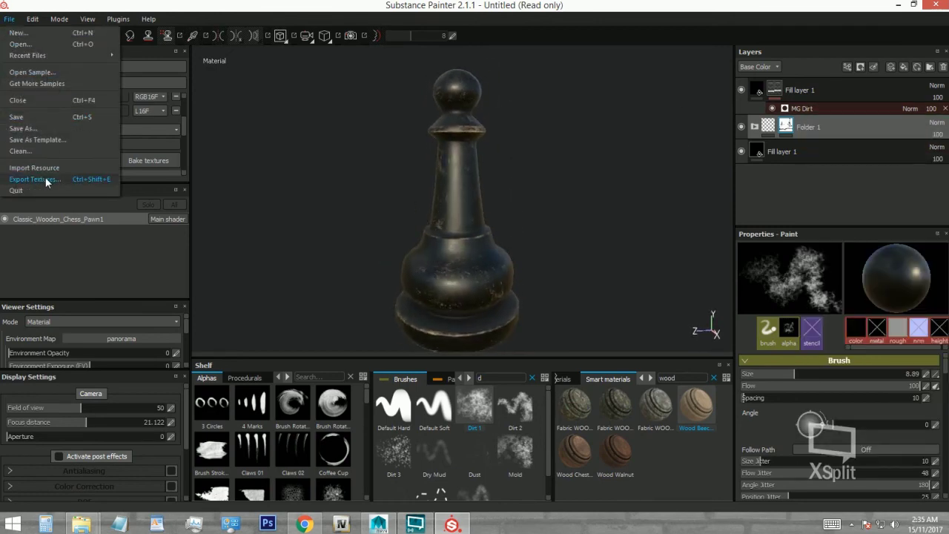
pyautogui.click(34, 180)
pyautogui.click(693, 105)
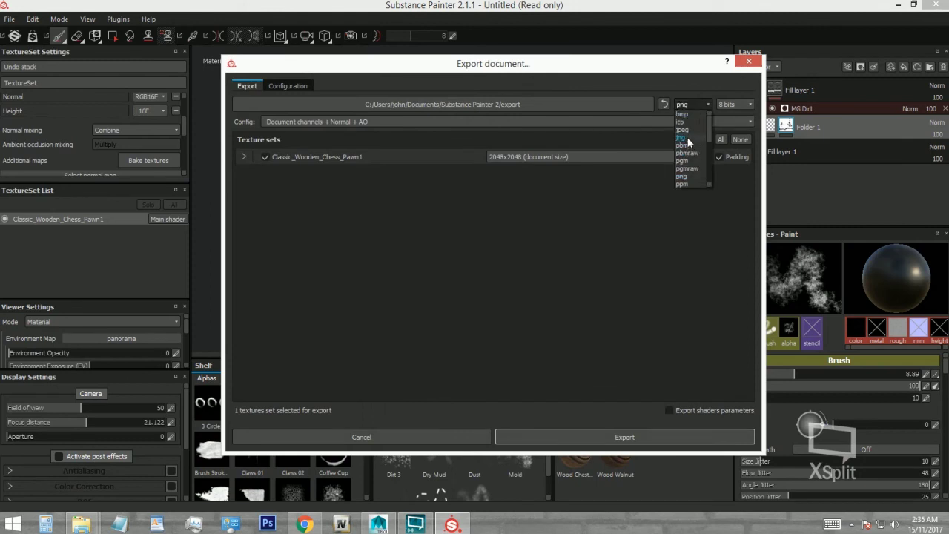
pyautogui.click(686, 130)
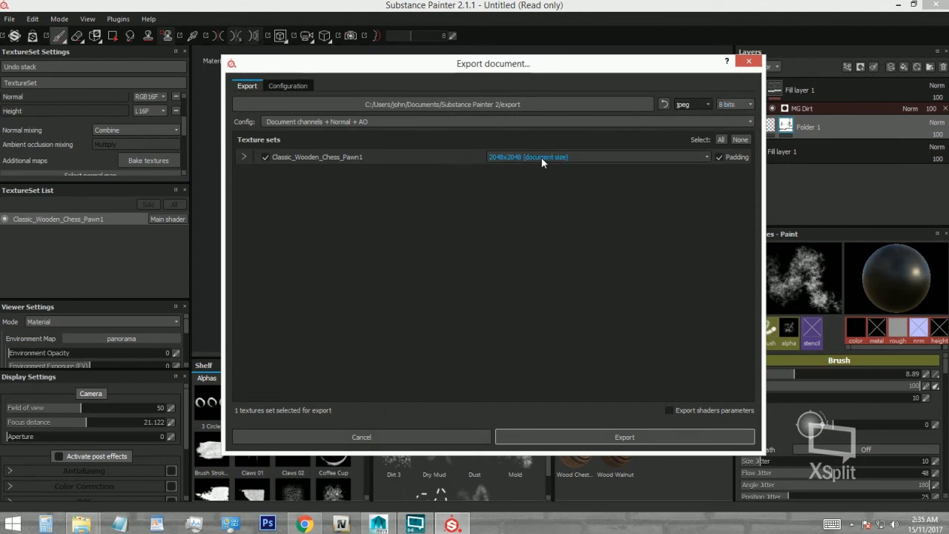
# - Export the textures into the Desktop's Classic Wooden Chess Pawn1 folder and dismiss the success message
pyautogui.click(519, 105)
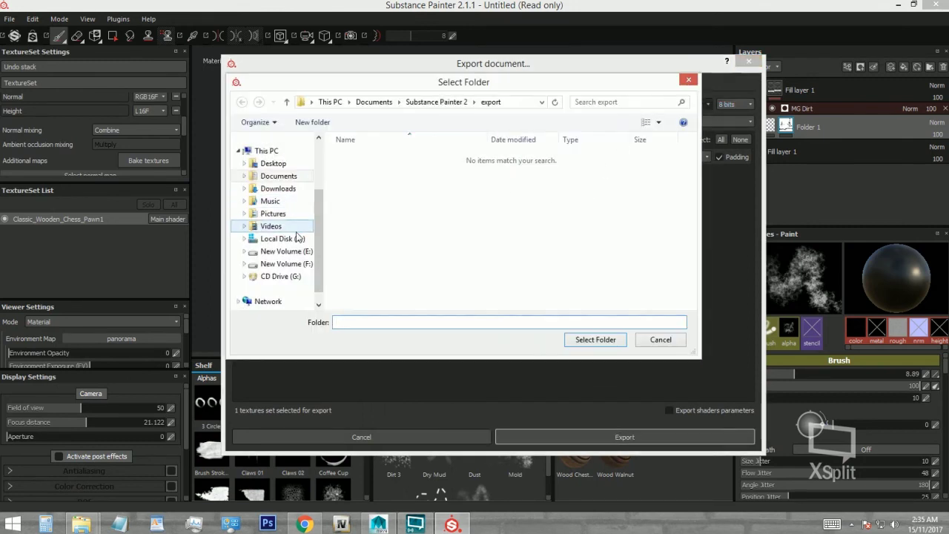
pyautogui.click(273, 163)
pyautogui.doubleClick(371, 220)
pyautogui.doubleClick(363, 170)
pyautogui.doubleClick(386, 157)
pyautogui.click(582, 340)
pyautogui.click(619, 437)
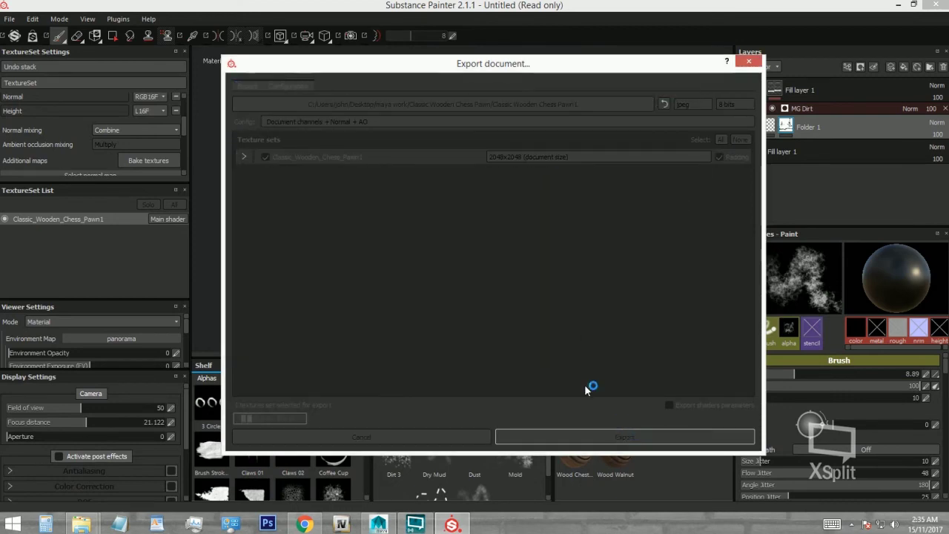
pyautogui.click(525, 270)
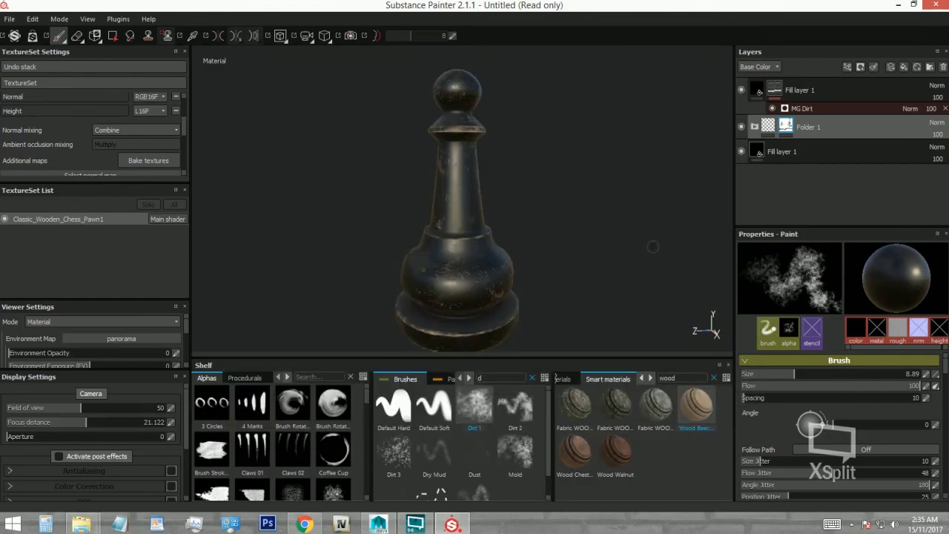